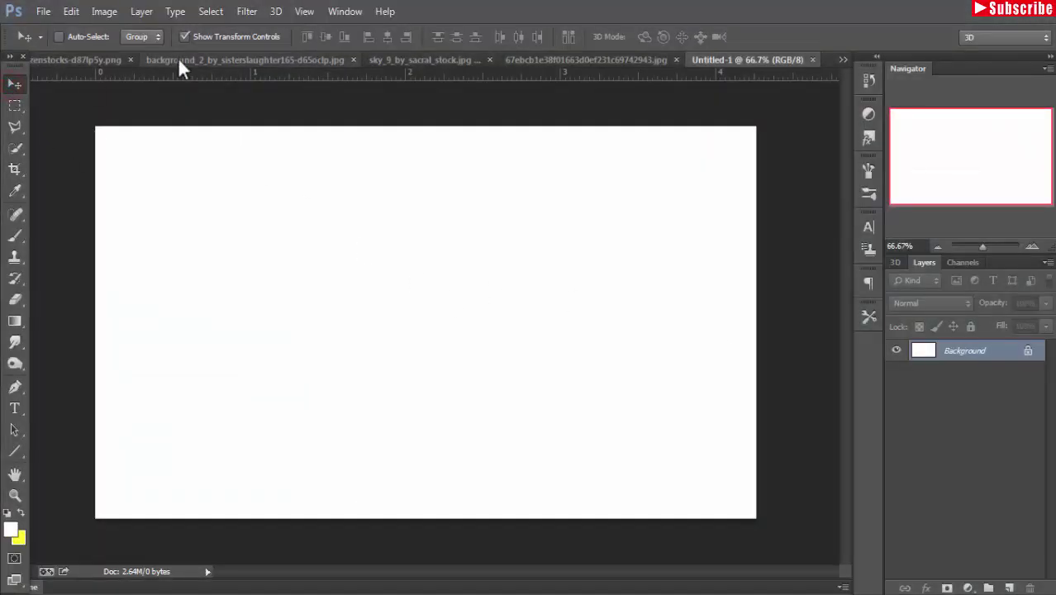
- Quick-select the grass strip along the bottom of the background_2 landscape photo
left_click(178, 58)
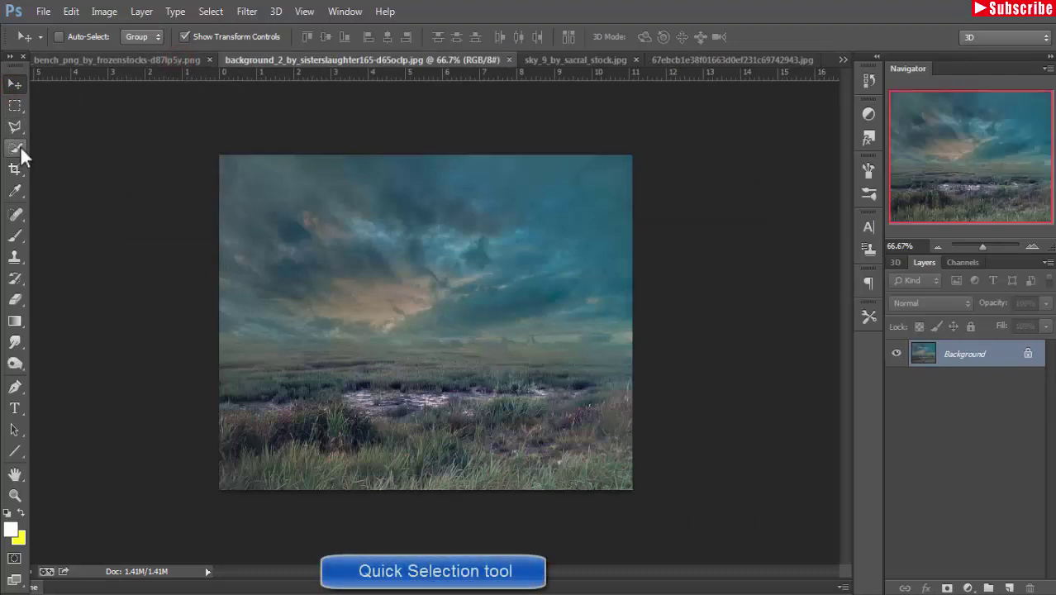
left_click(15, 148)
left_click(70, 147)
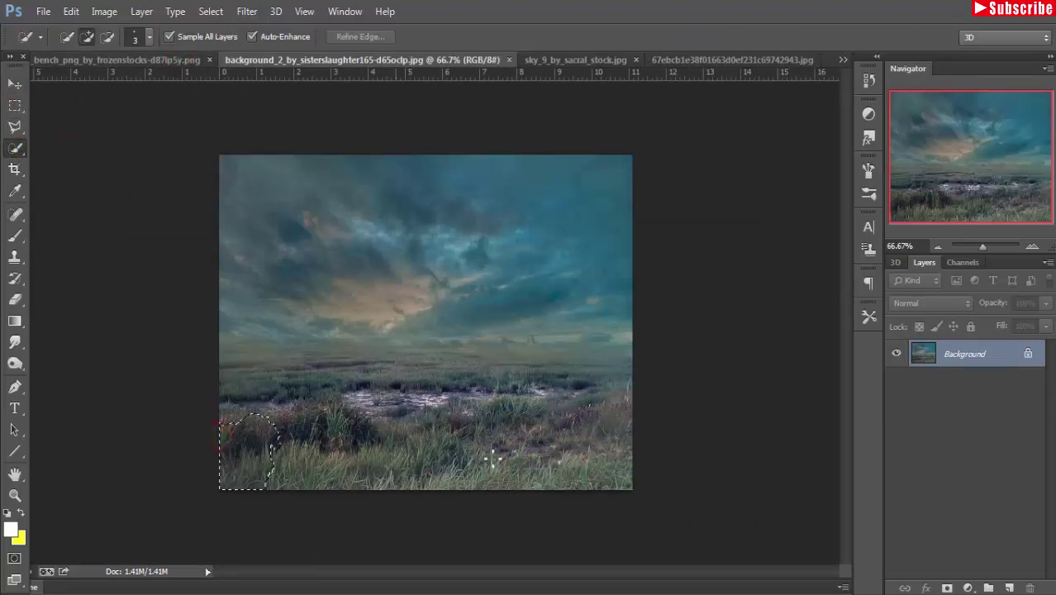
left_click_drag(223, 434, 628, 426)
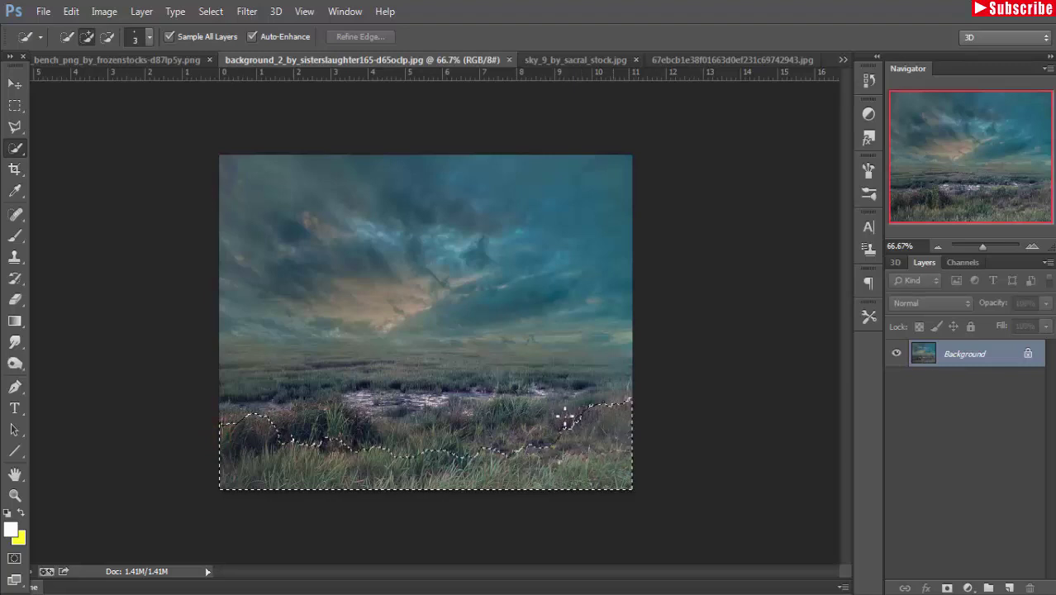
left_click_drag(565, 417, 266, 417)
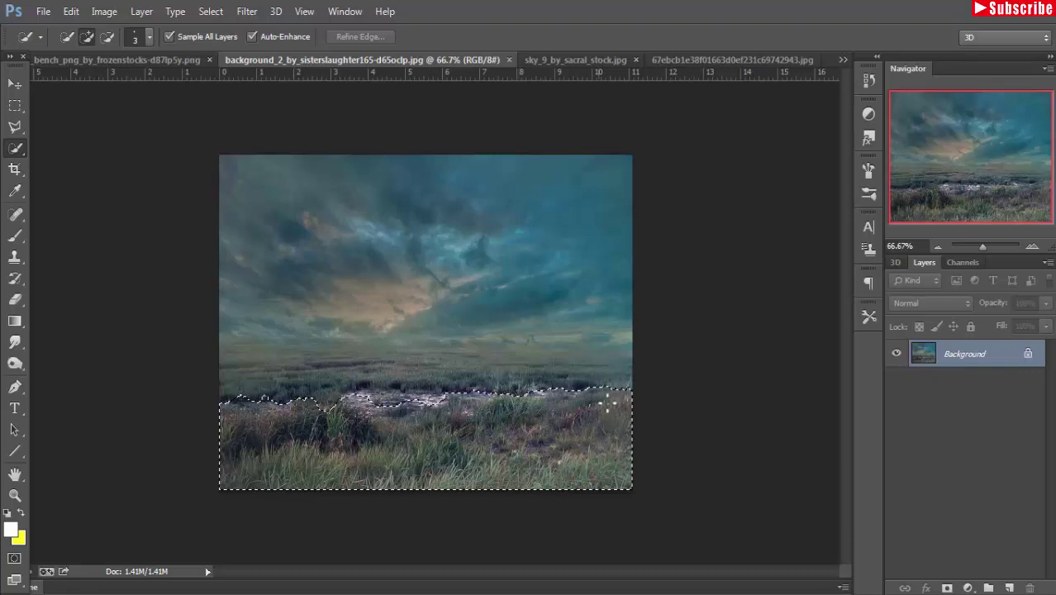
left_click_drag(624, 447, 621, 444)
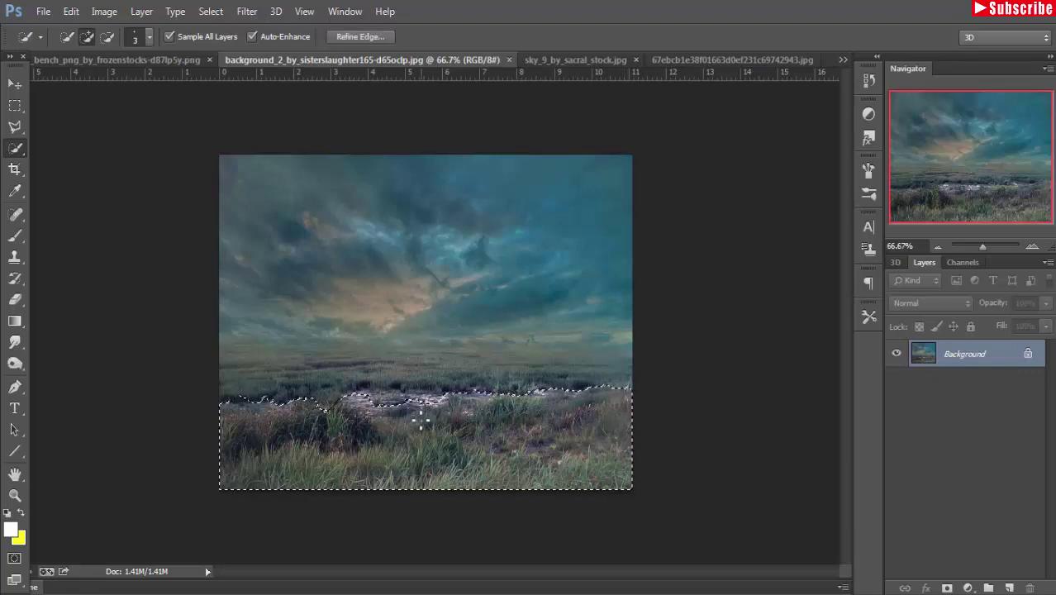
left_click(15, 84)
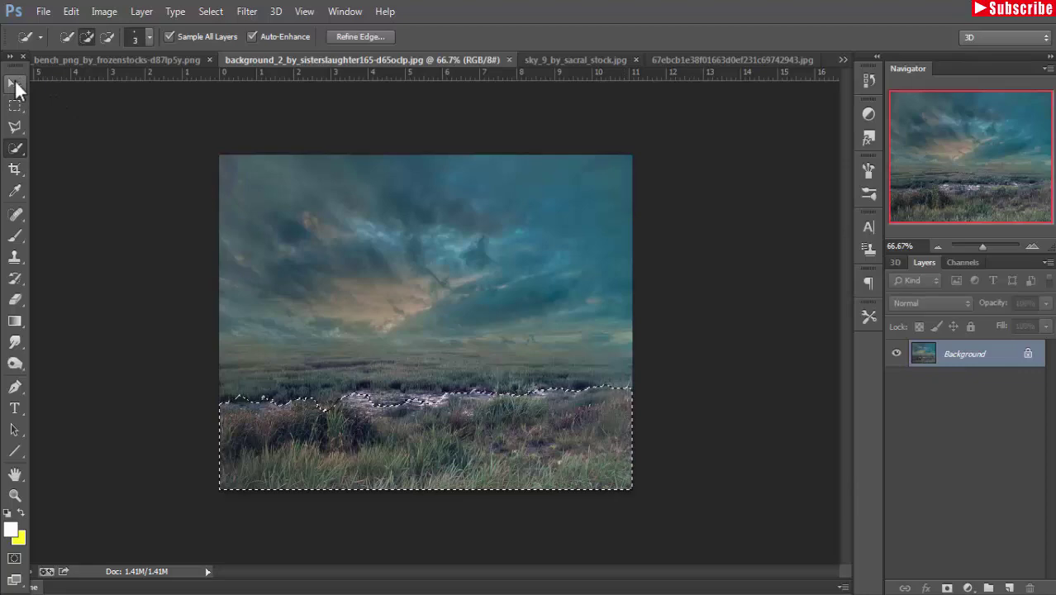
- Drag the selected grass strip from the landscape photo into the blank Untitled-1 canvas
left_click(356, 59)
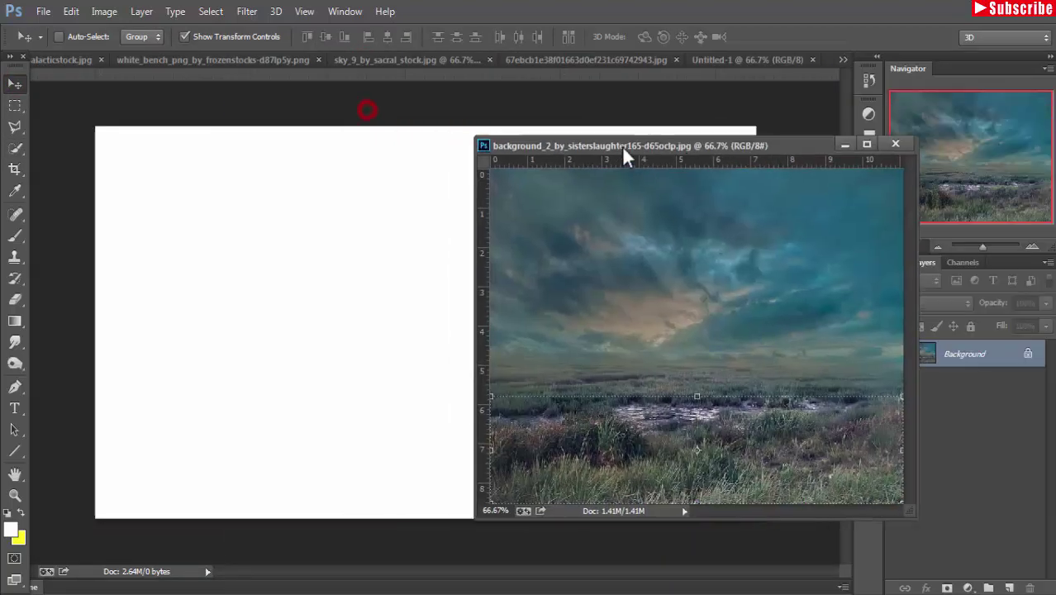
left_click_drag(366, 116, 631, 149)
left_click_drag(751, 451, 417, 490)
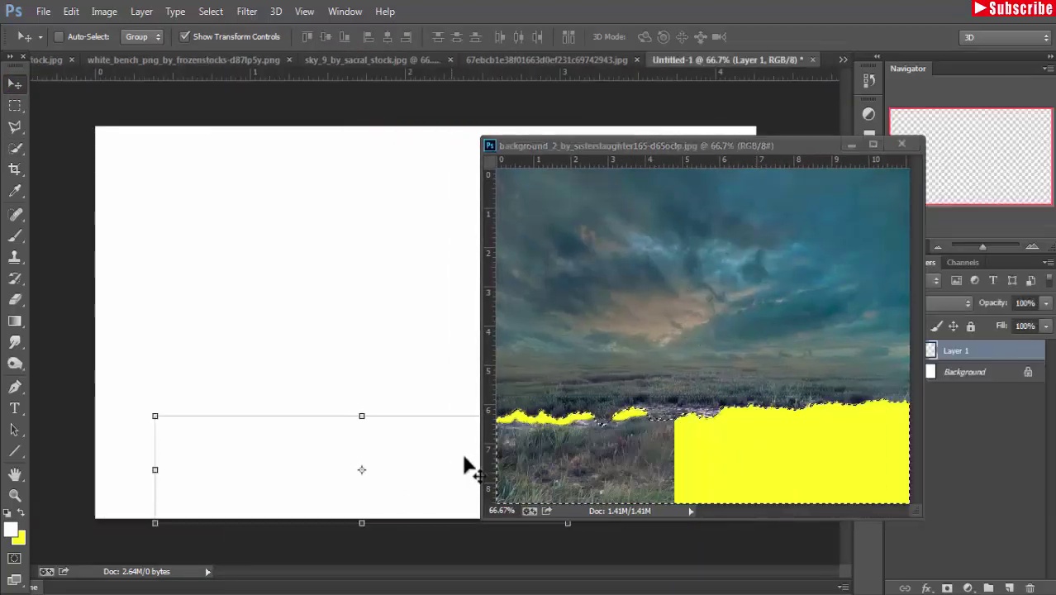
left_click(852, 146)
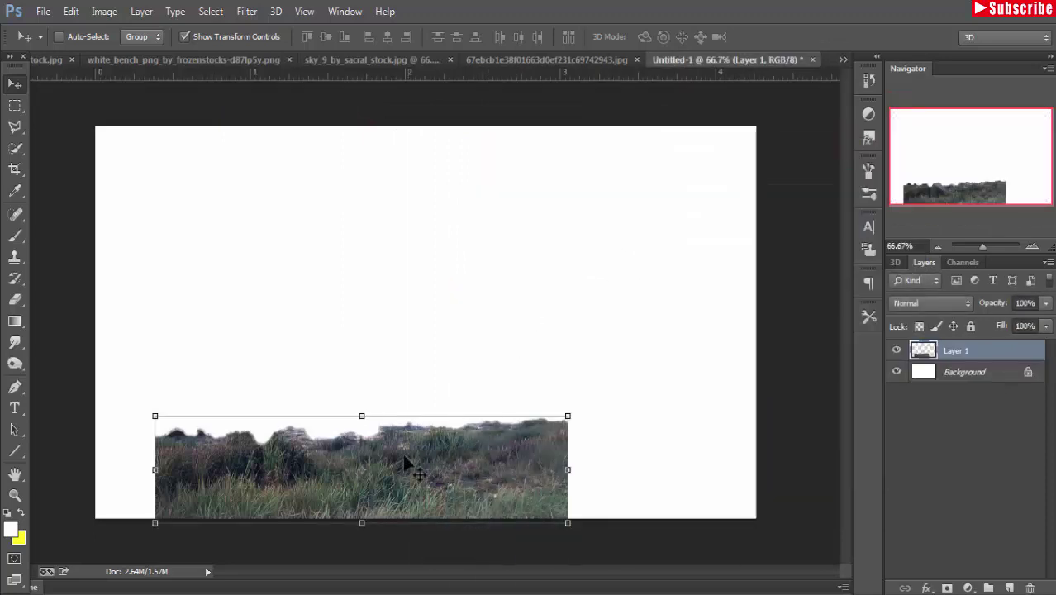
- Position the grass at the canvas bottom-left and stretch it across the full width
mouse_move(403, 460)
left_mouse_down()
mouse_move(397, 436)
mouse_move(342, 453)
left_mouse_up()
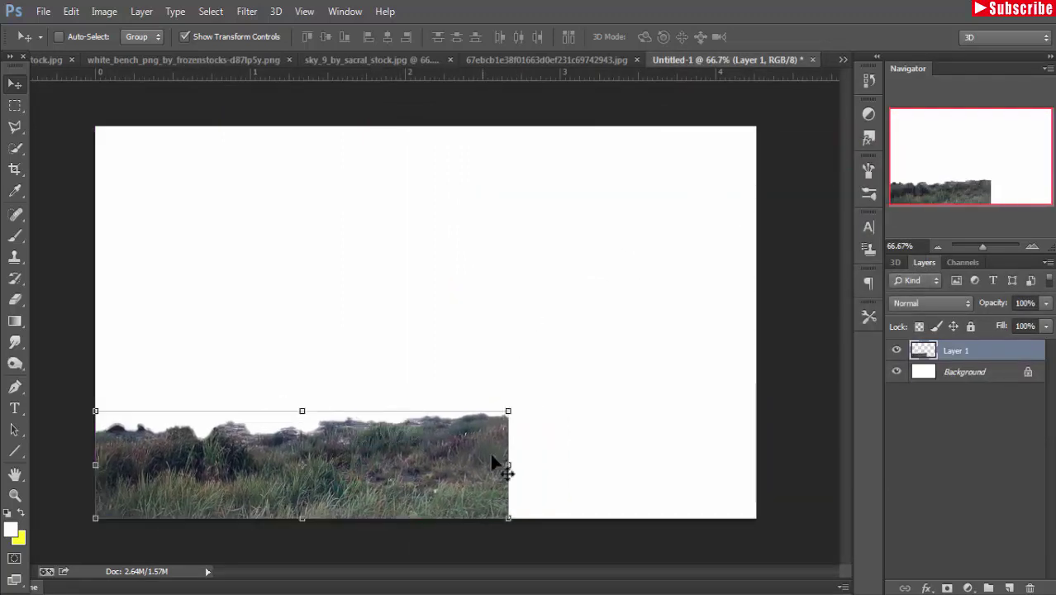
left_click_drag(509, 465, 771, 471)
left_click_drag(423, 411, 424, 427)
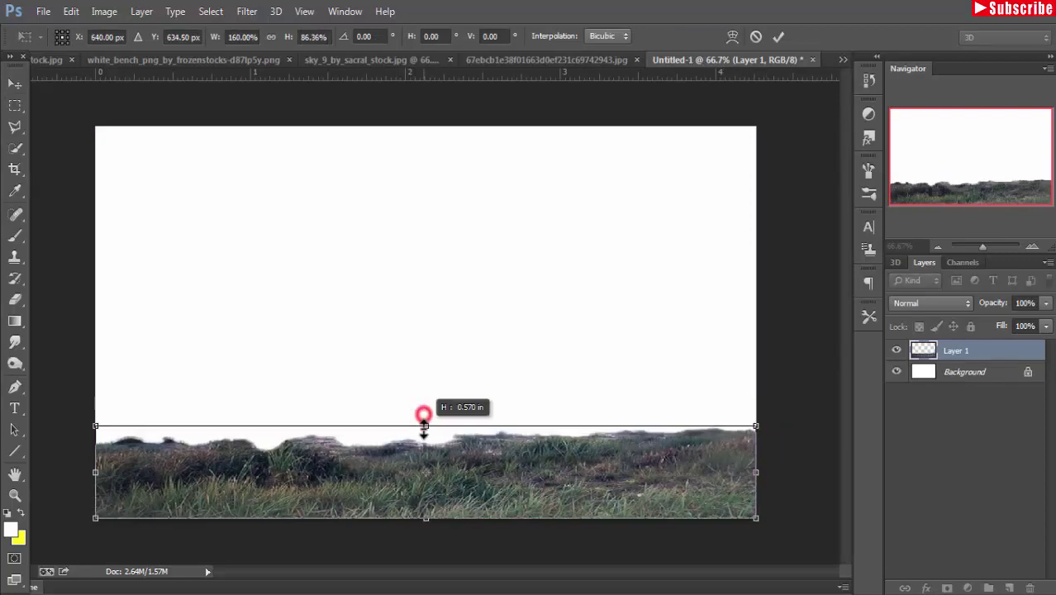
left_click(779, 37)
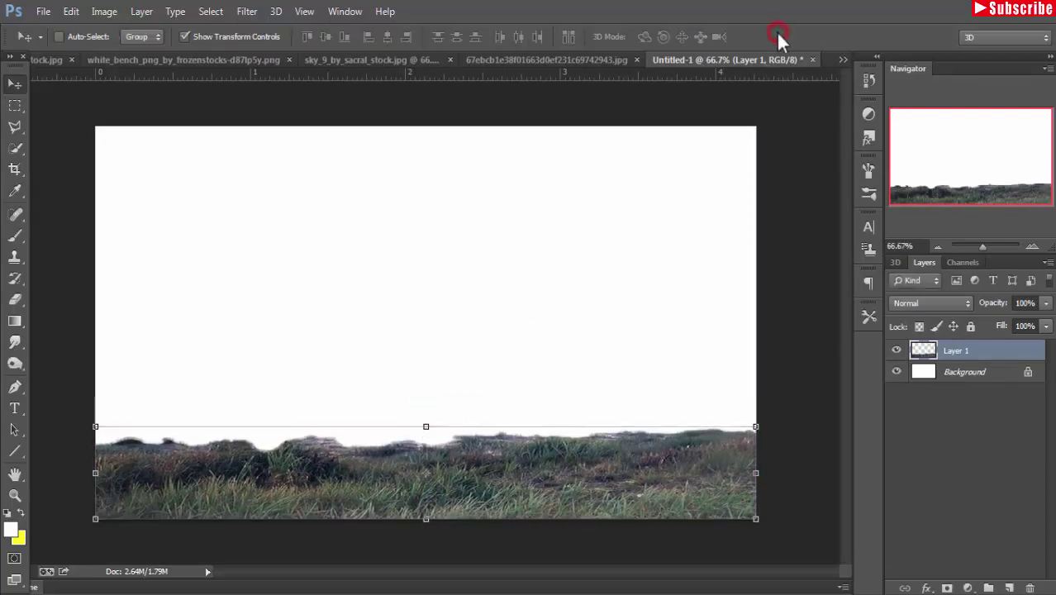
- Marquee-select the bench above its credit banner in white_bench and drag it into Untitled-1
left_click(53, 57)
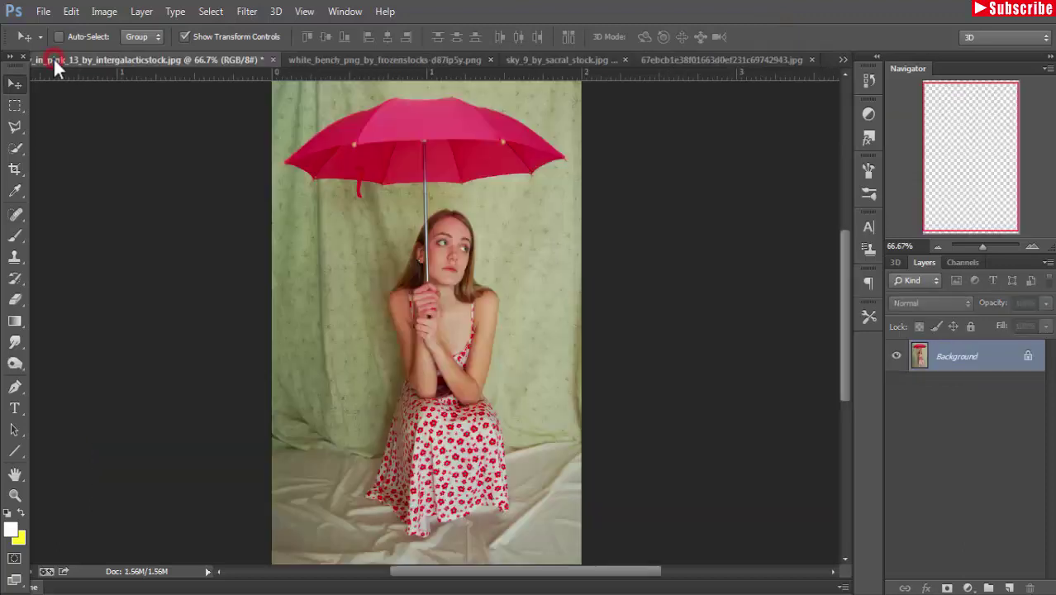
left_click(339, 60)
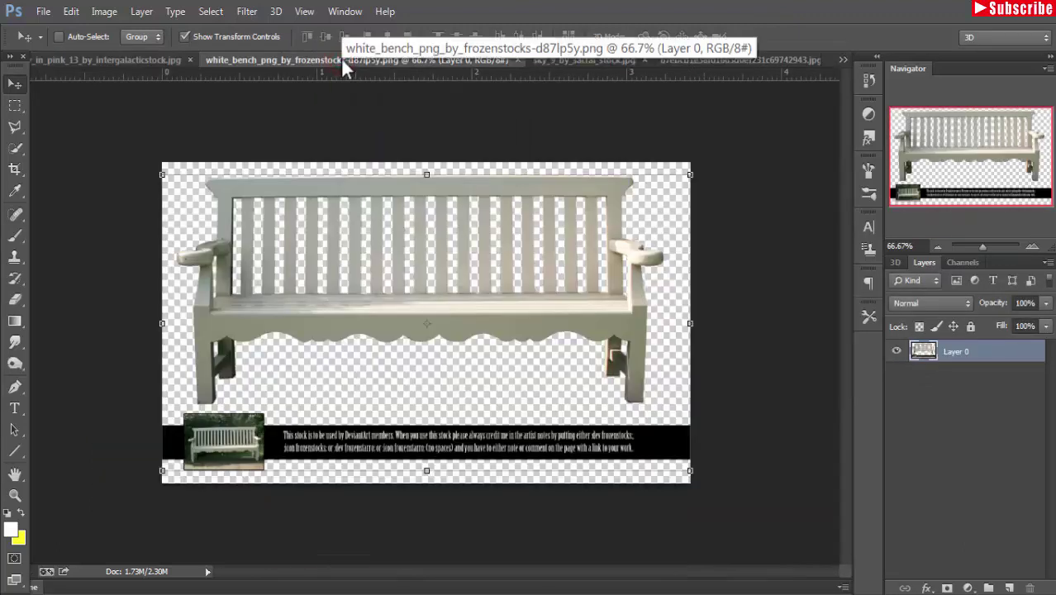
left_click(16, 105)
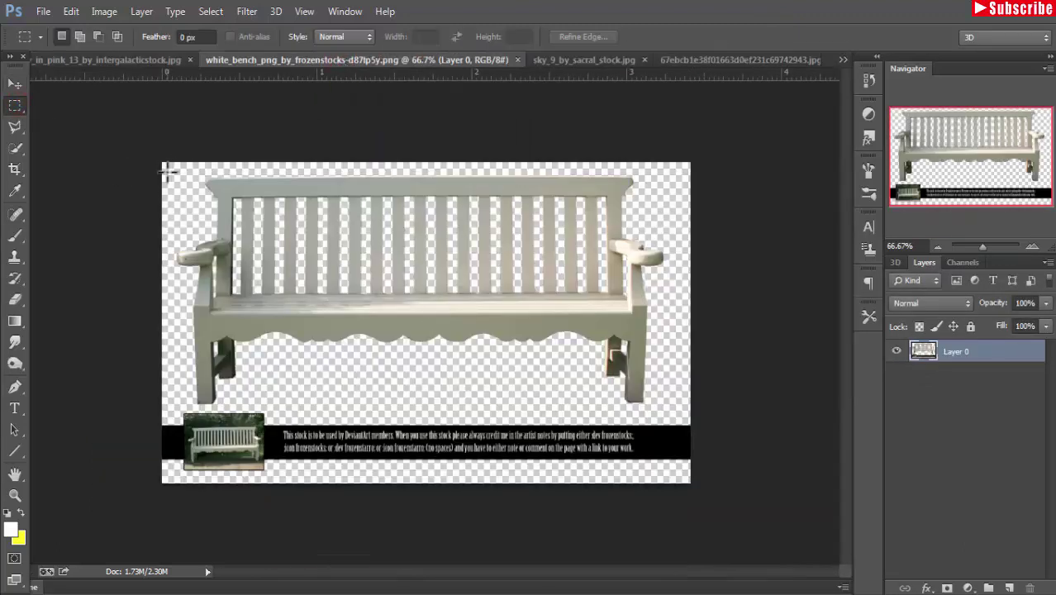
left_click_drag(167, 170, 662, 406)
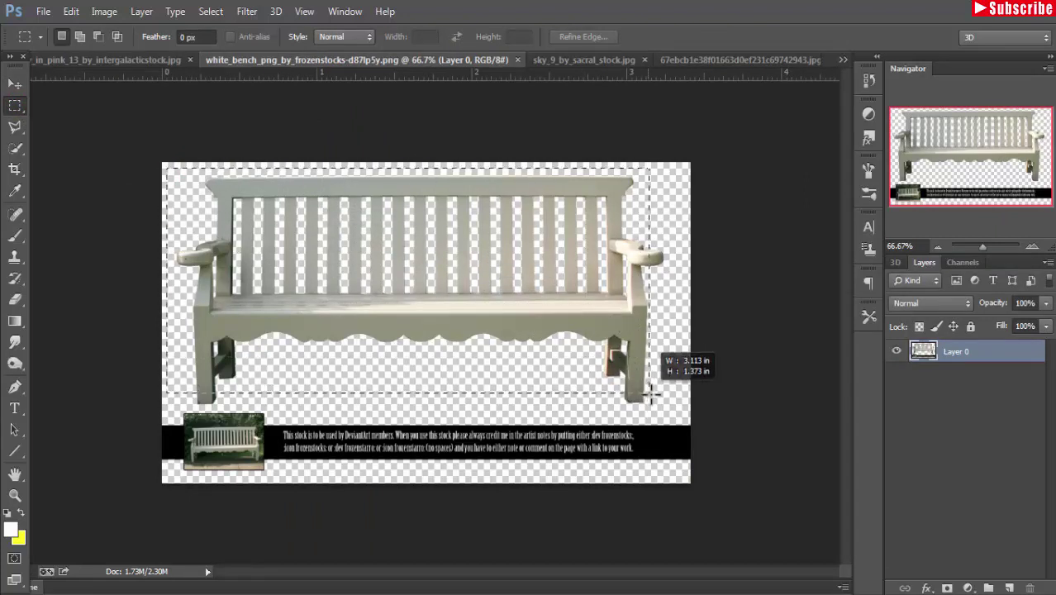
left_click_drag(662, 406, 672, 408)
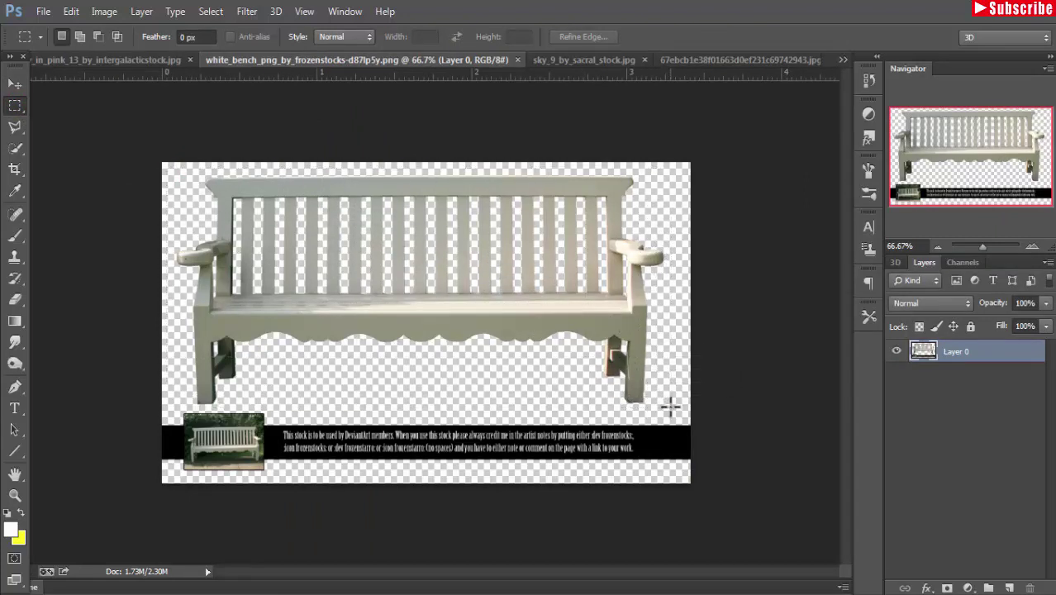
left_click(15, 83)
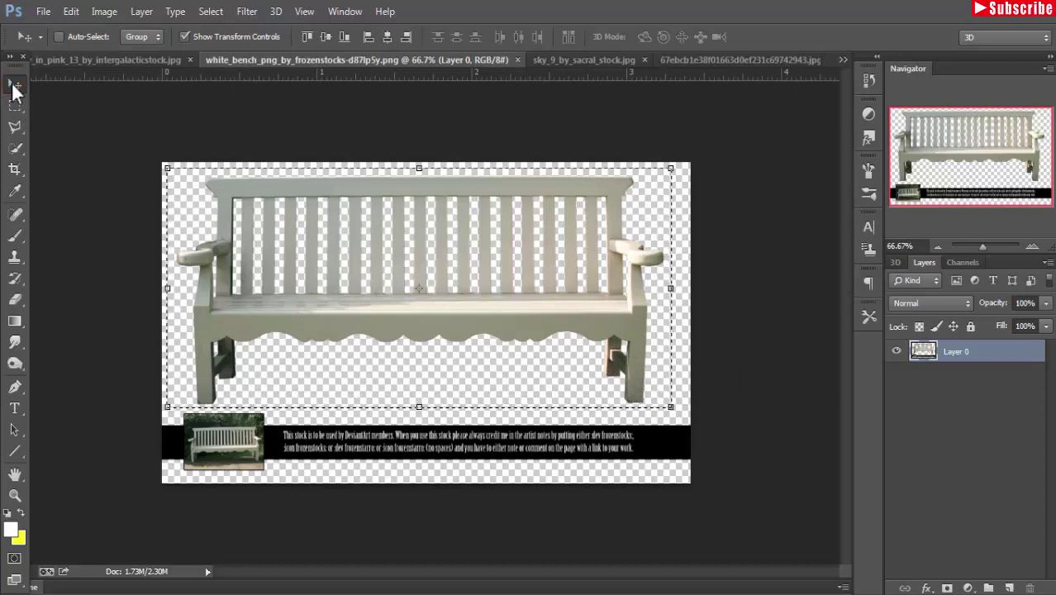
mouse_move(285, 59)
left_mouse_down()
mouse_move(626, 210)
mouse_move(267, 334)
left_mouse_up()
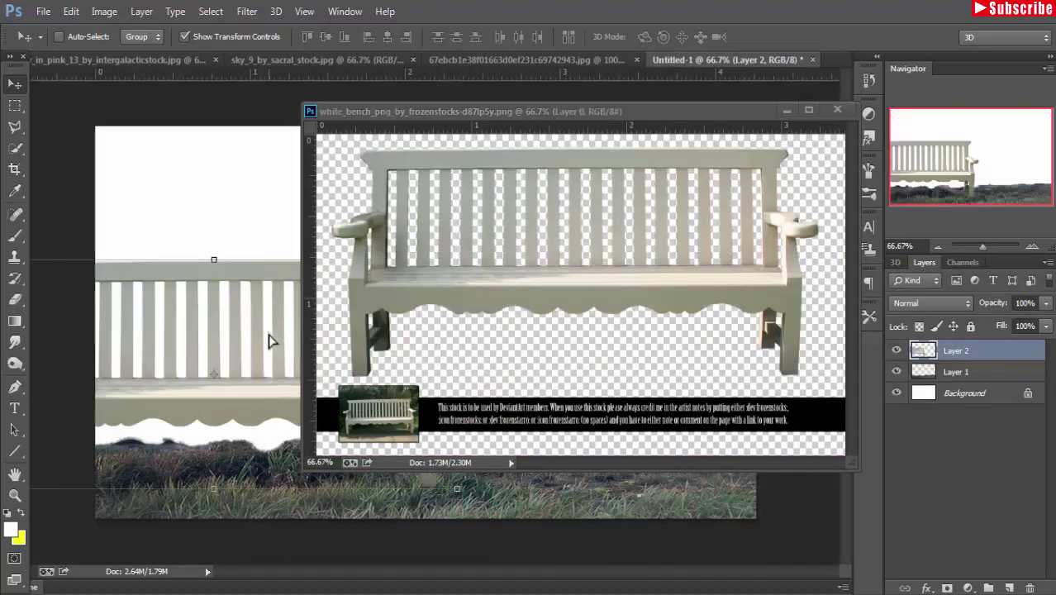
- Centre the bench on the canvas and tilt it very slightly
left_click(786, 111)
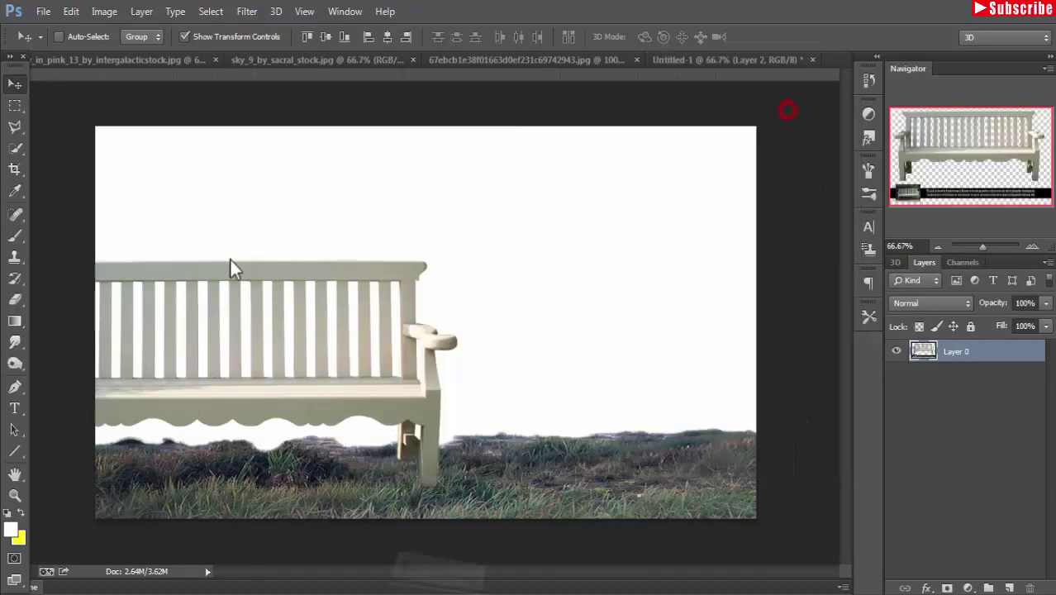
mouse_move(211, 316)
left_mouse_down()
mouse_move(371, 304)
mouse_move(442, 356)
mouse_move(444, 346)
left_mouse_up()
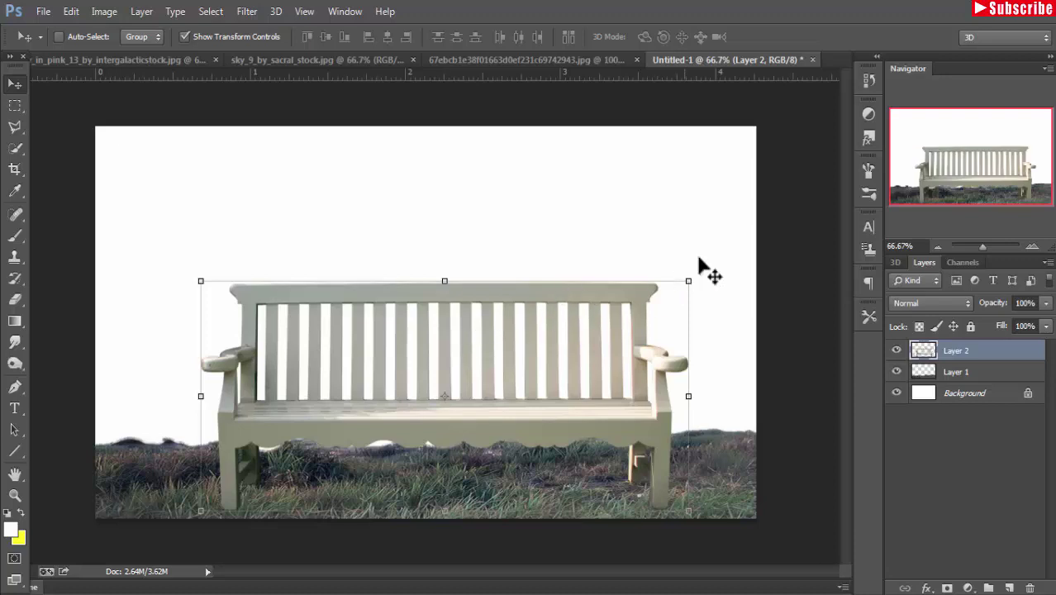
left_click_drag(700, 274, 706, 276)
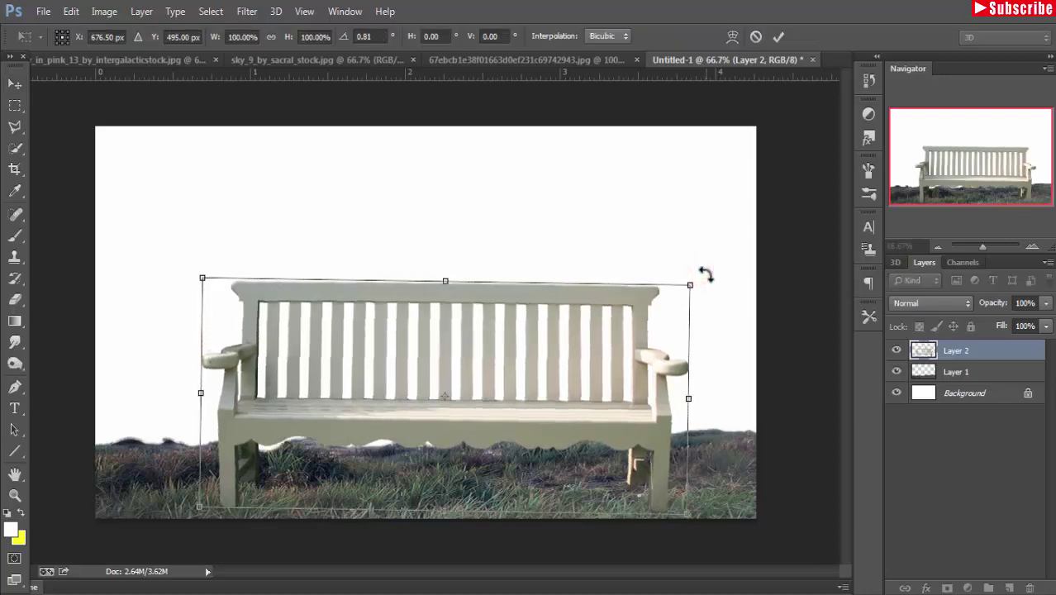
left_click(776, 37)
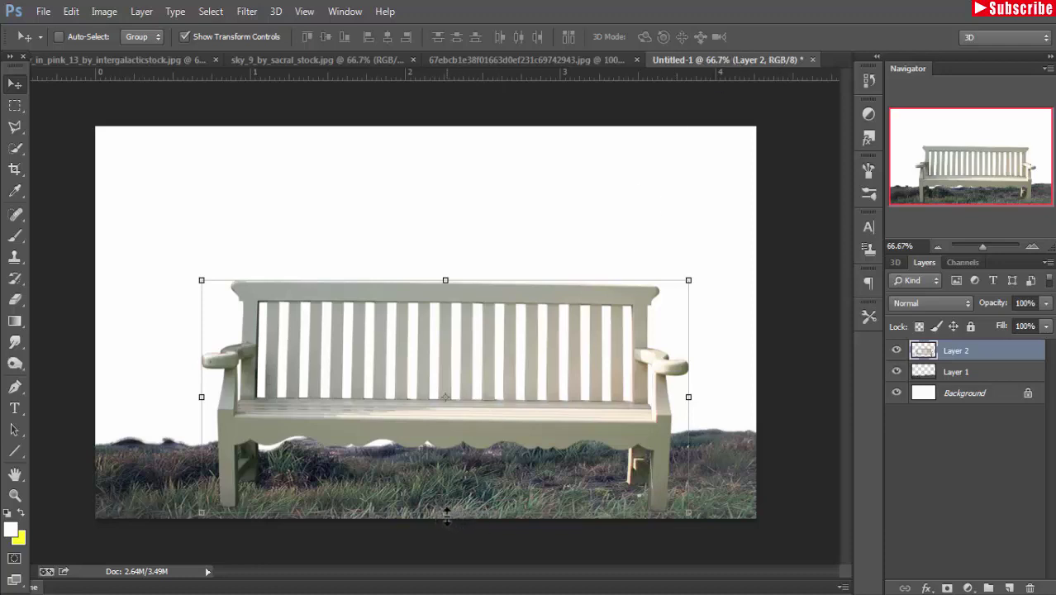
- Stretch the bench taller so its legs reach down into the grass
left_click_drag(449, 514, 449, 520)
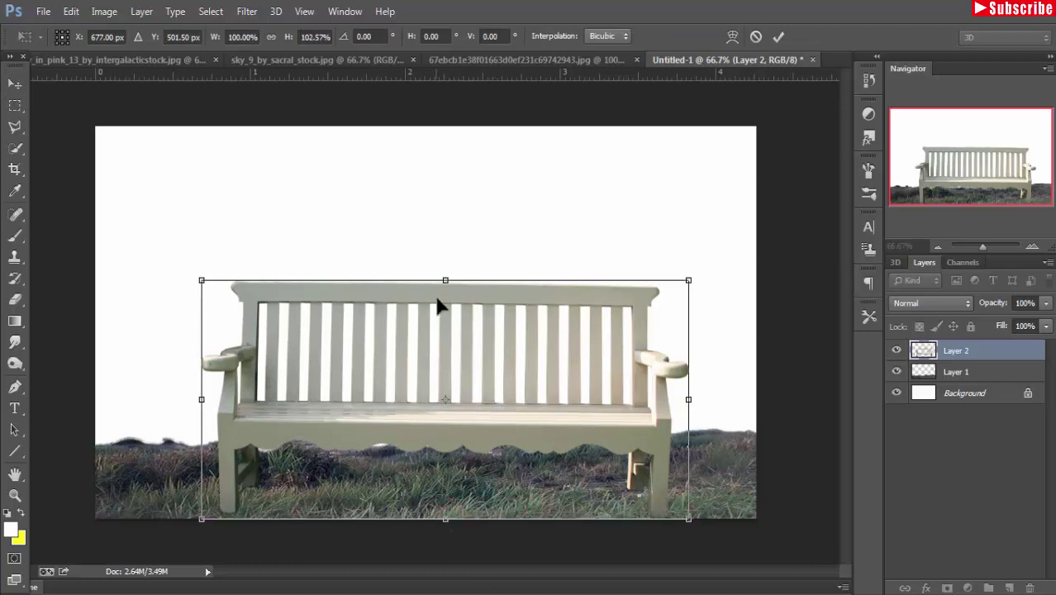
left_click_drag(444, 280, 446, 271)
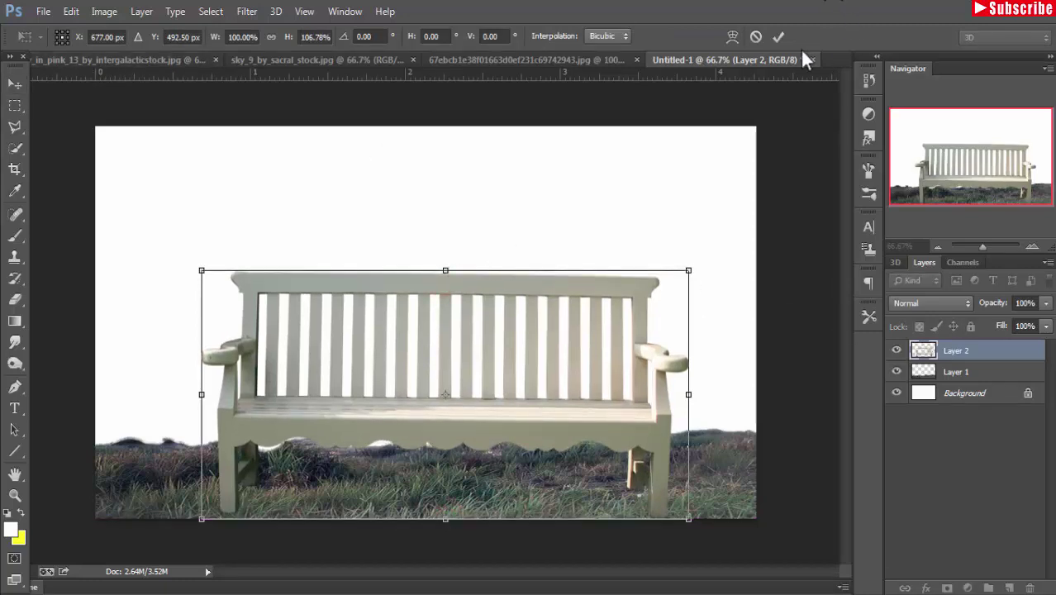
left_click(778, 37)
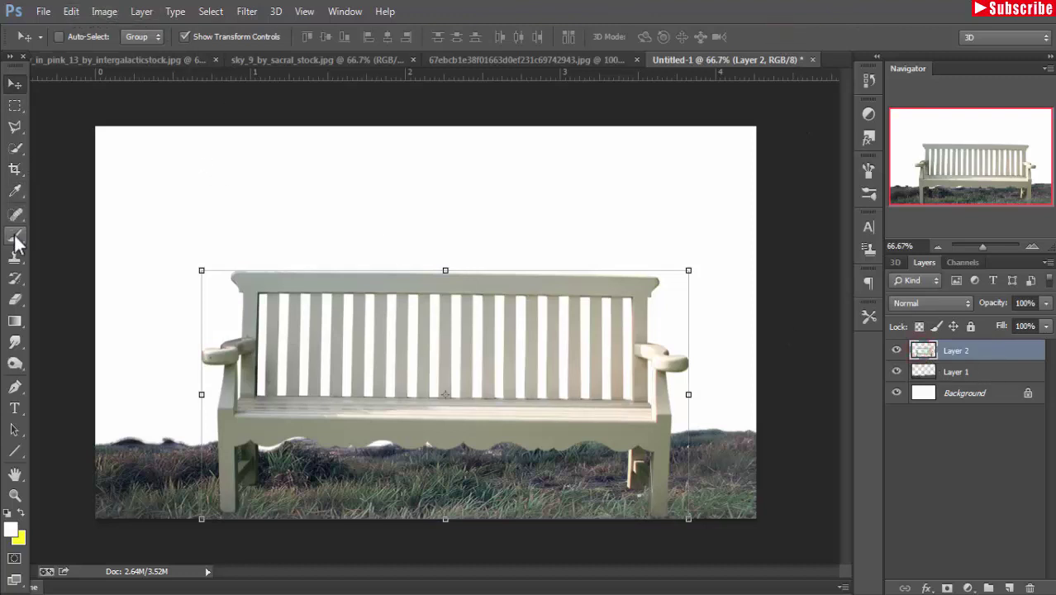
- Add a mask to the bench layer and set up the grass brush preset at 60 px
left_click(947, 587)
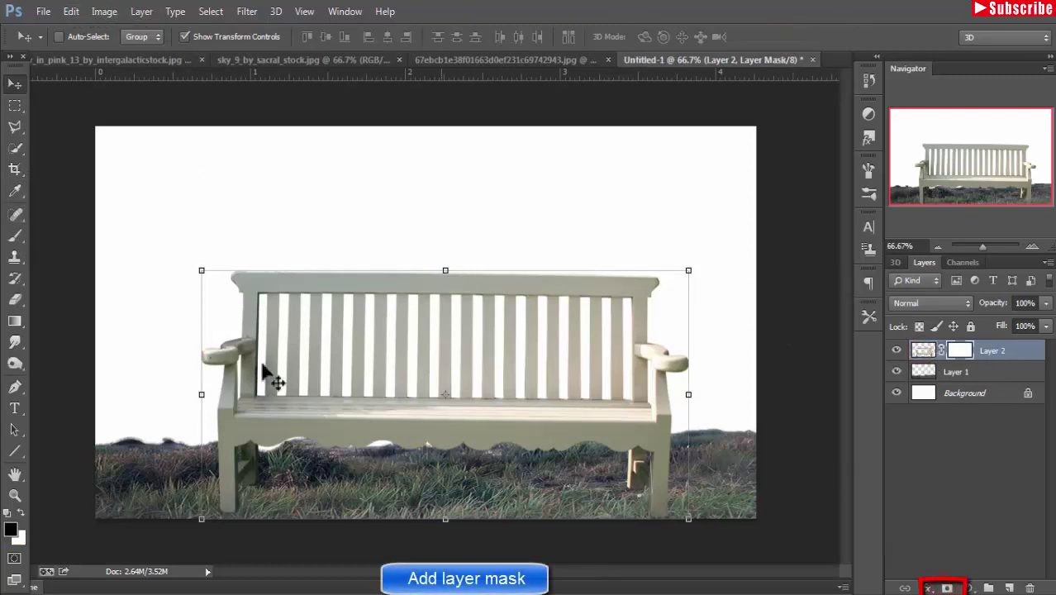
left_click(15, 236)
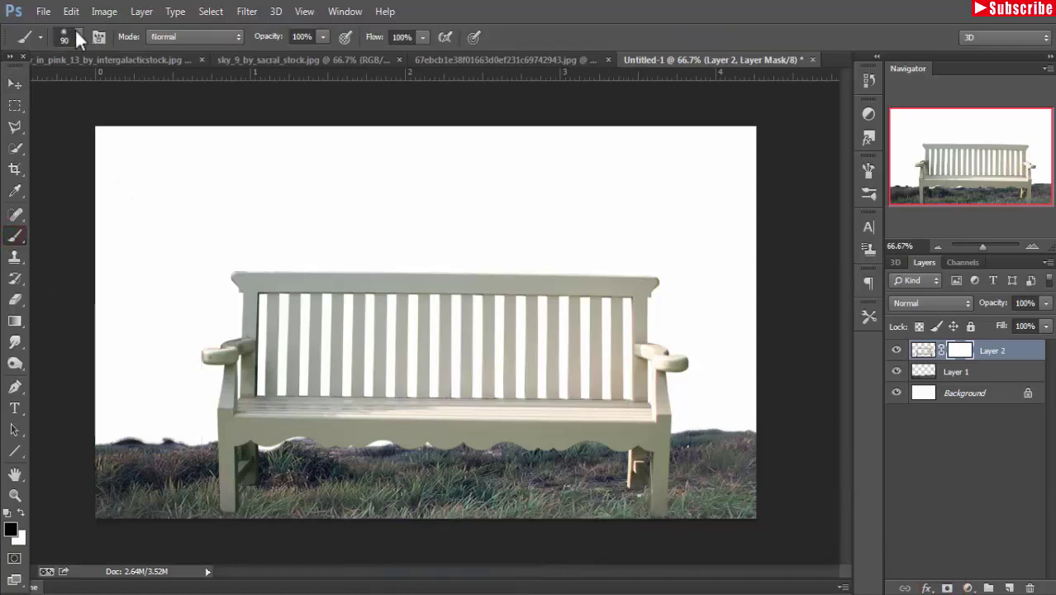
left_click(79, 36)
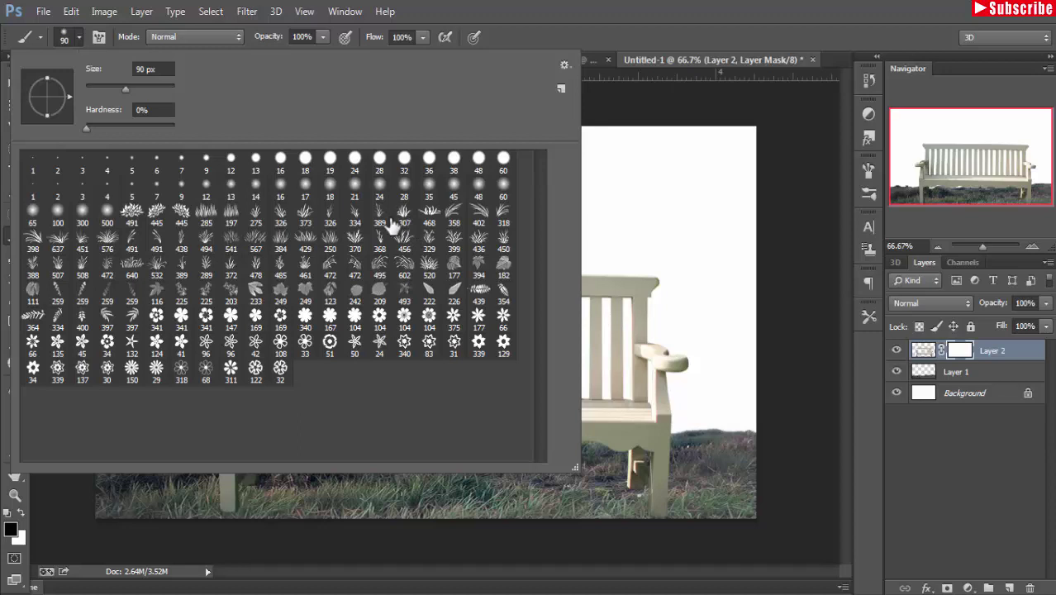
left_click(232, 213)
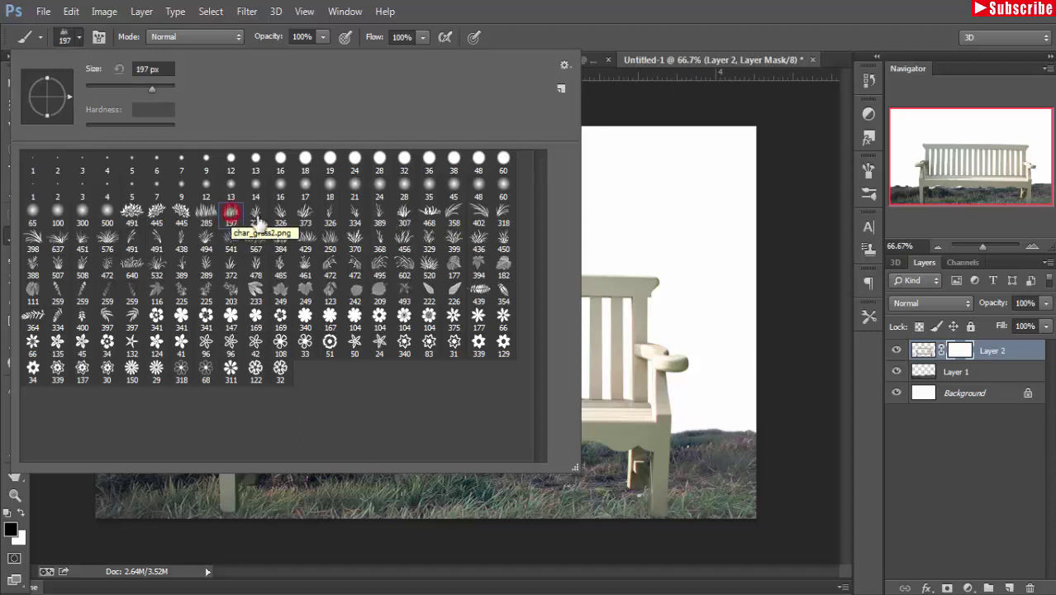
left_click(572, 19)
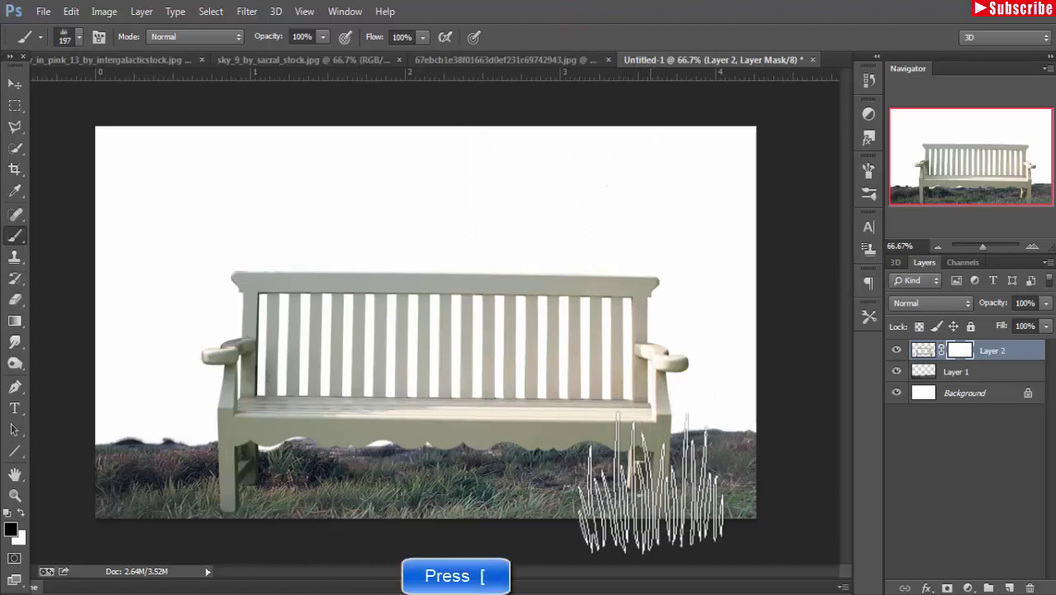
key("bracketleft")
key("bracketleft")
key("bracketleft")
key("bracketleft")
key("bracketleft")
key("bracketleft")
key("bracketleft")
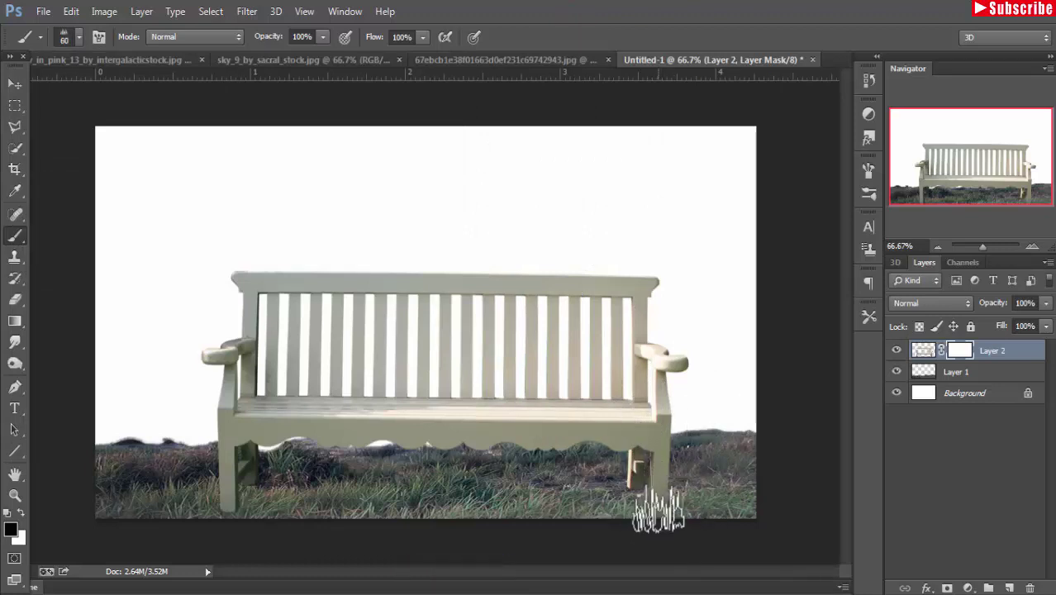
- Stamp grass strokes on the mask over both bench legs
left_click(657, 508)
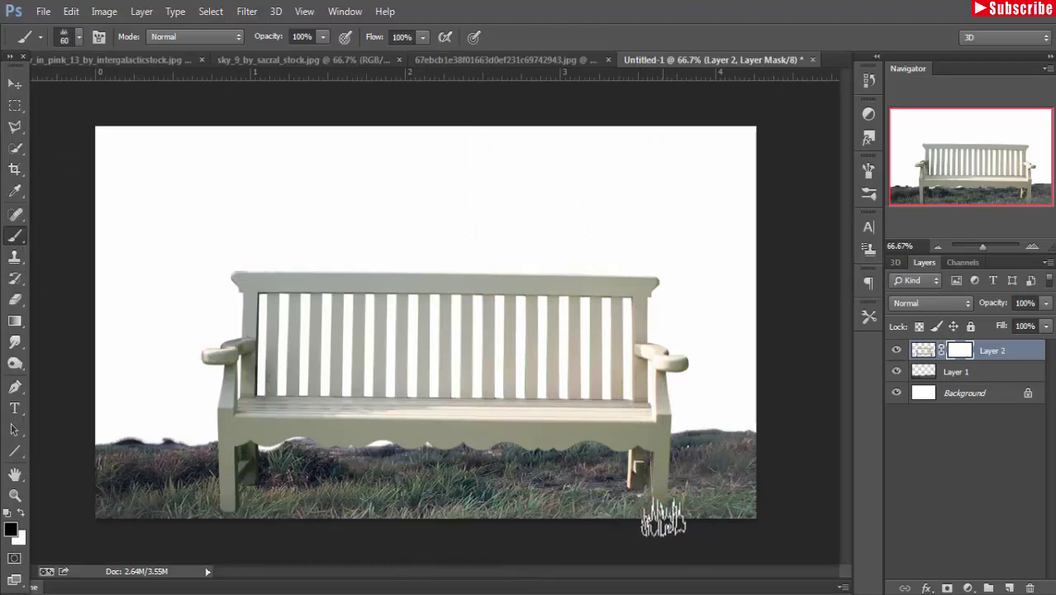
left_click(229, 509)
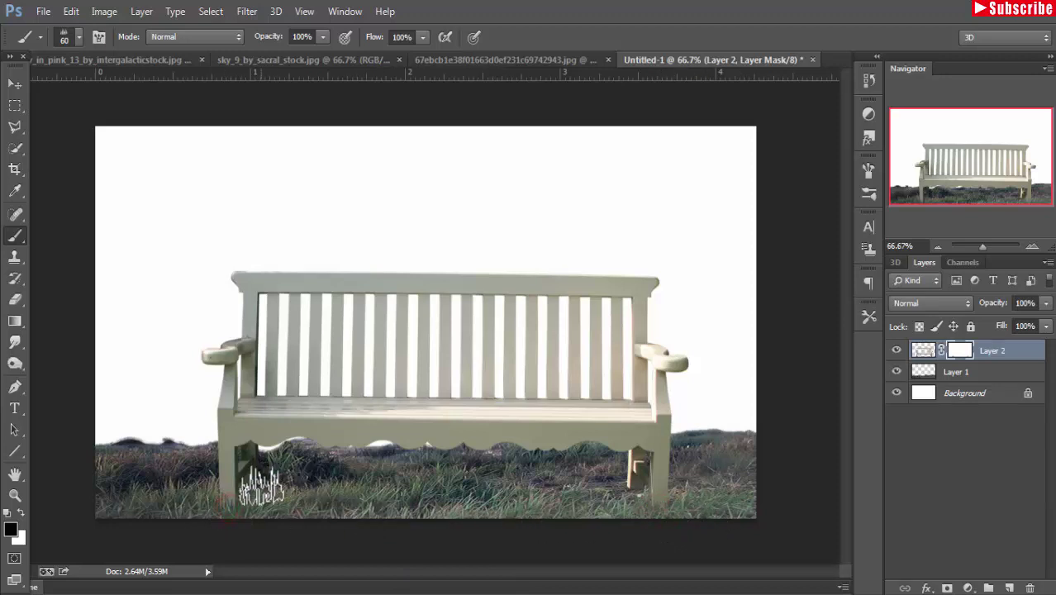
left_click(256, 486)
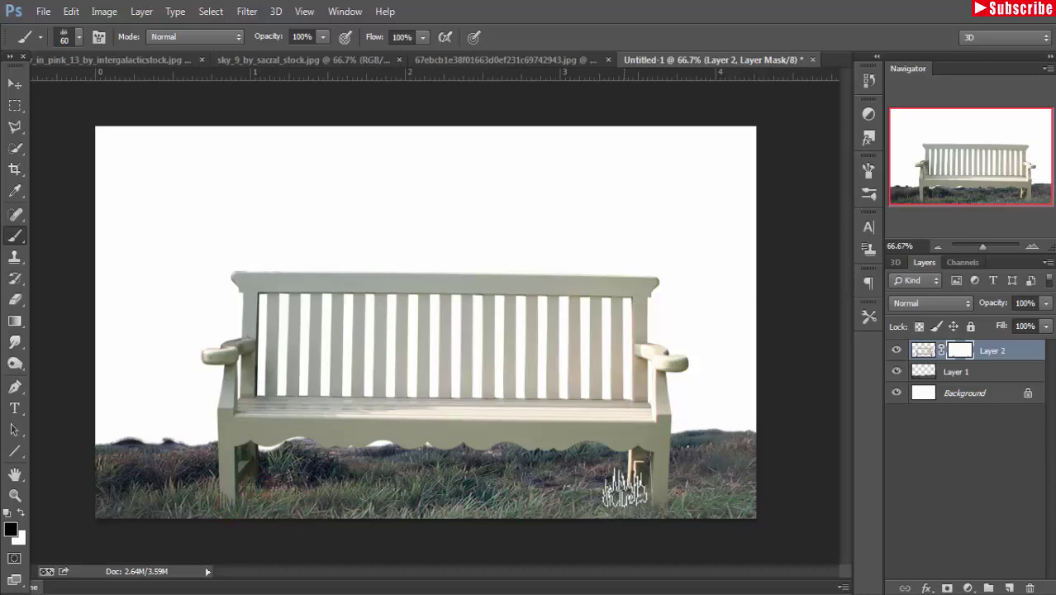
left_click(628, 487)
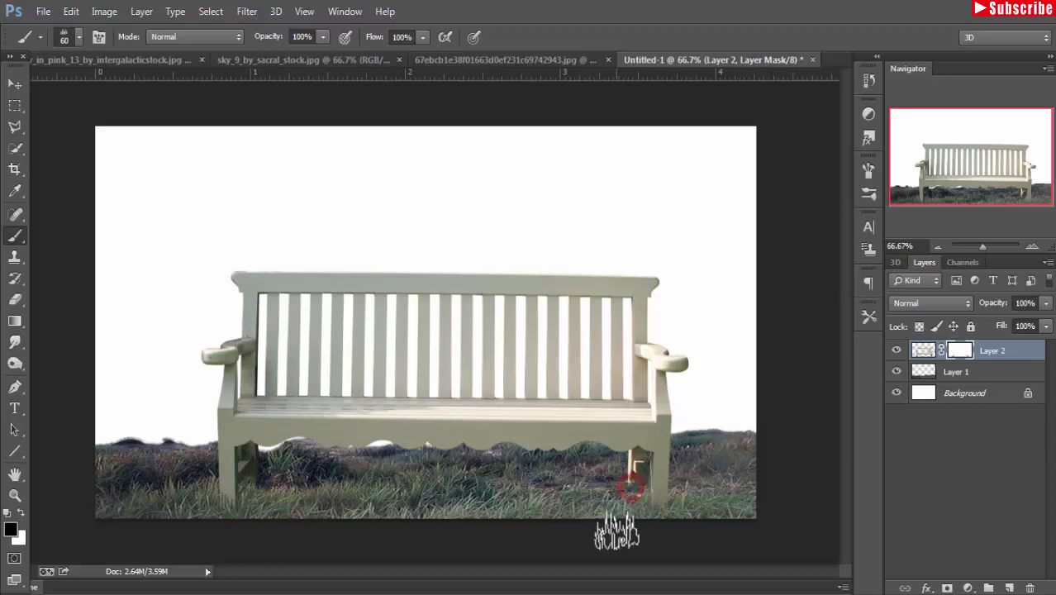
left_click(660, 511)
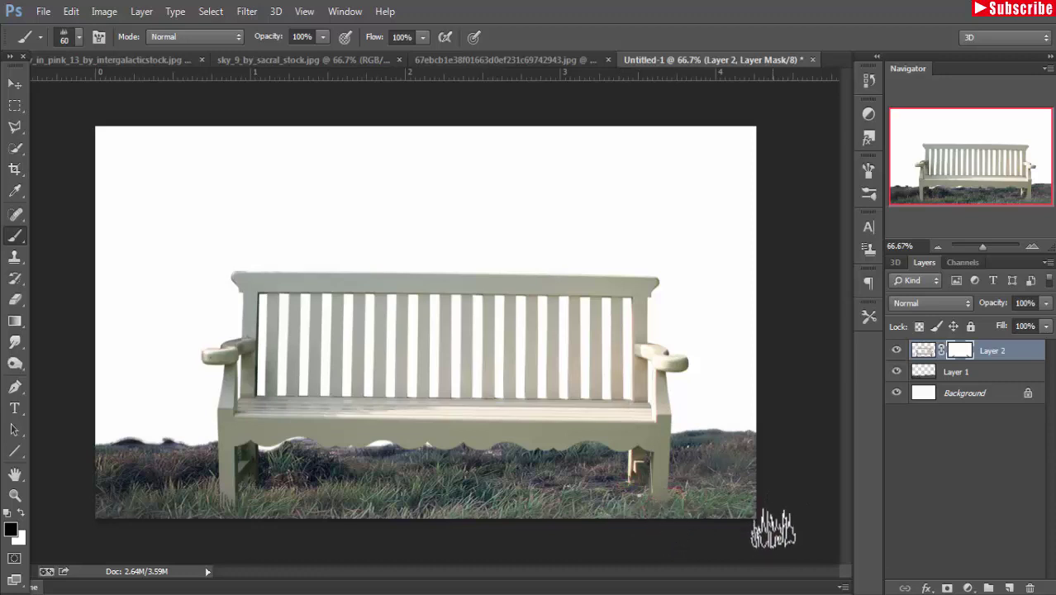
left_click(227, 504)
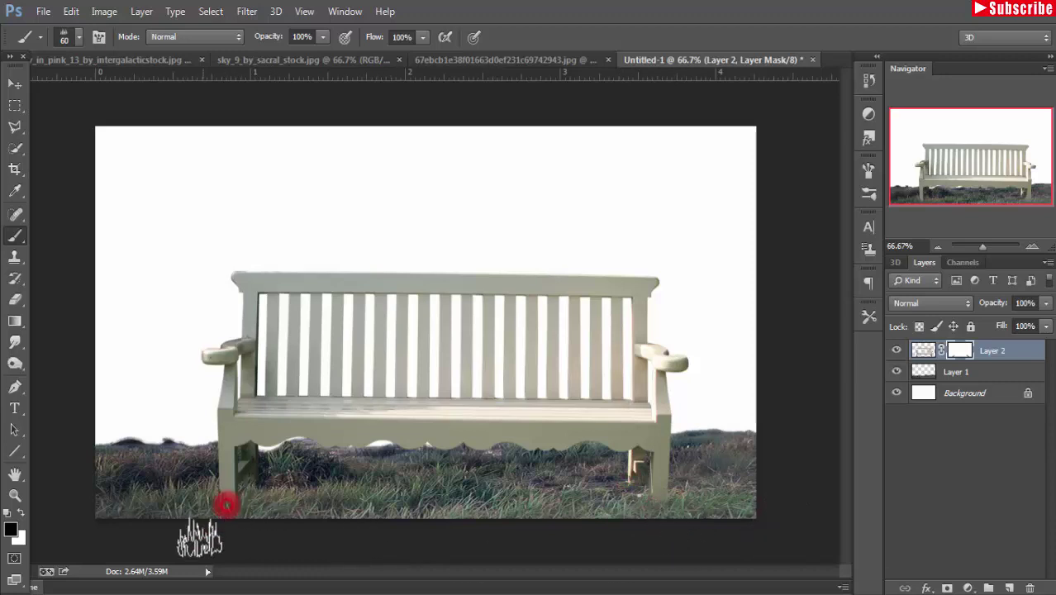
left_click(212, 502)
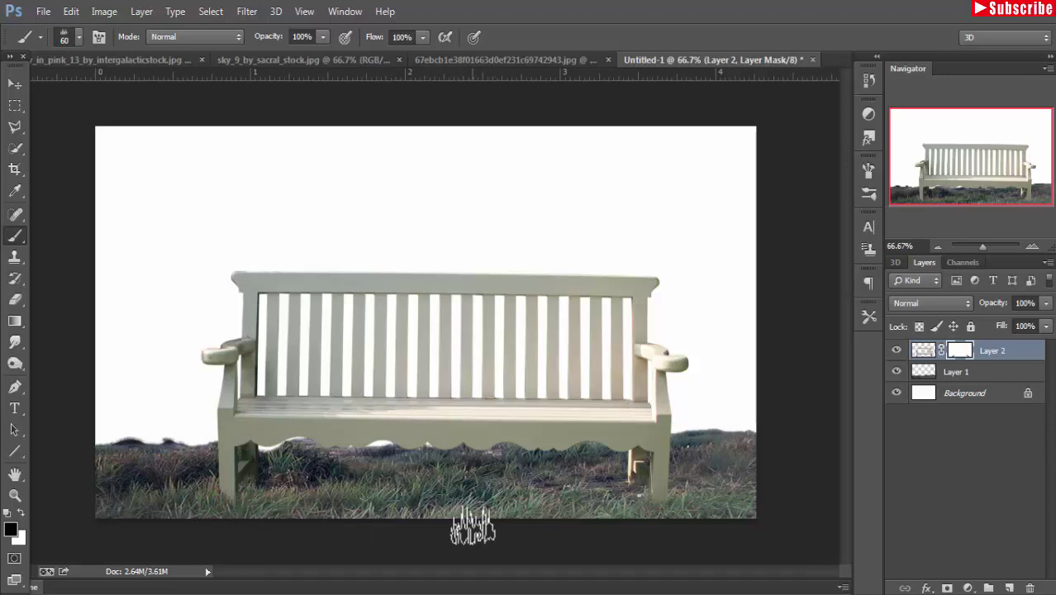
left_click(14, 85)
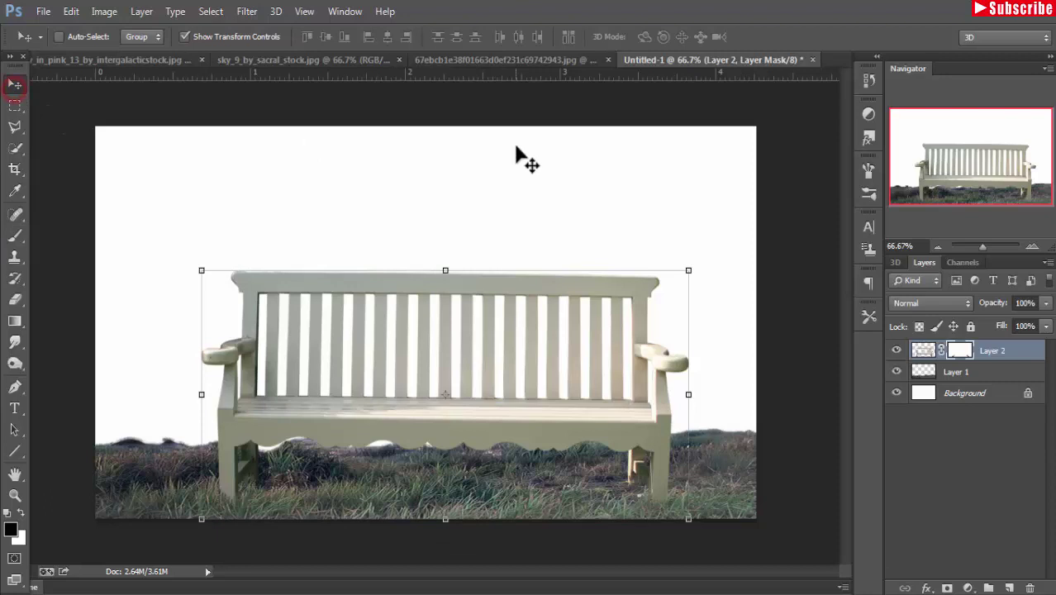
- Quick-select the ocean image's underwater area and waves up to the horizon, excluding the sky
left_click(515, 60)
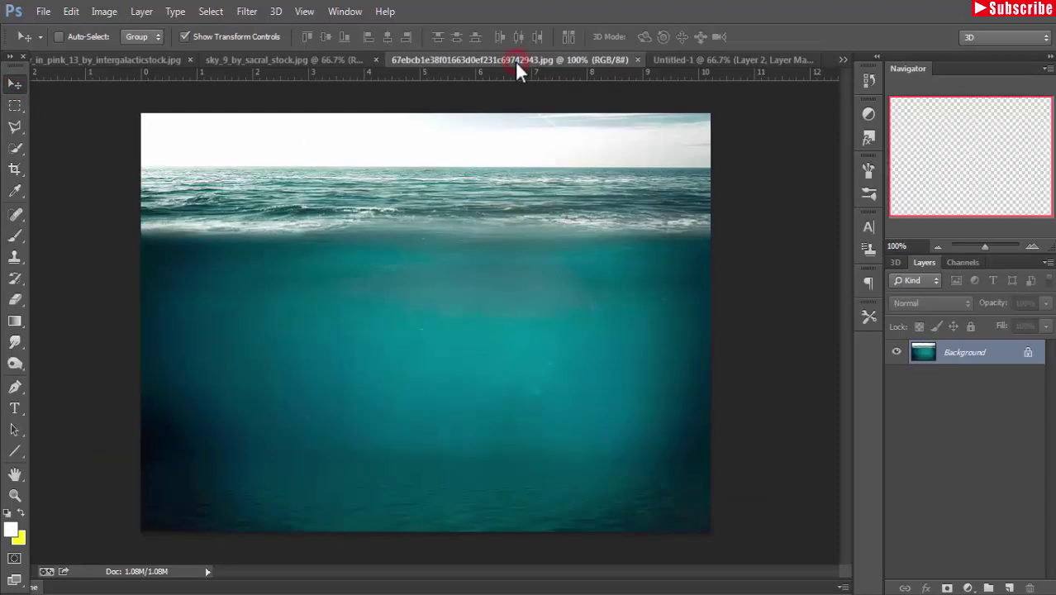
left_click(14, 107)
left_click(14, 148)
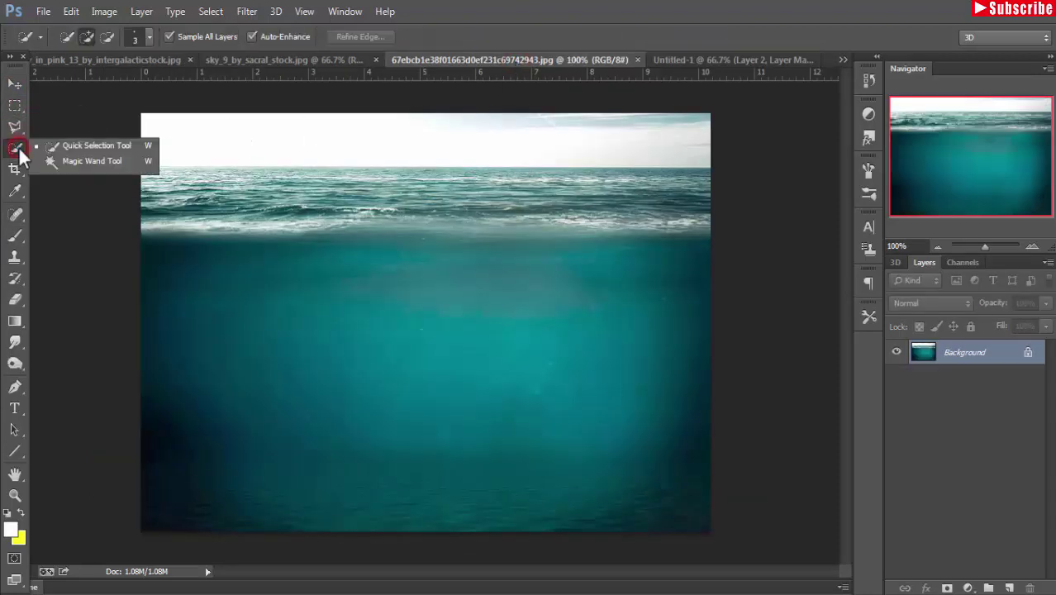
left_click(64, 146)
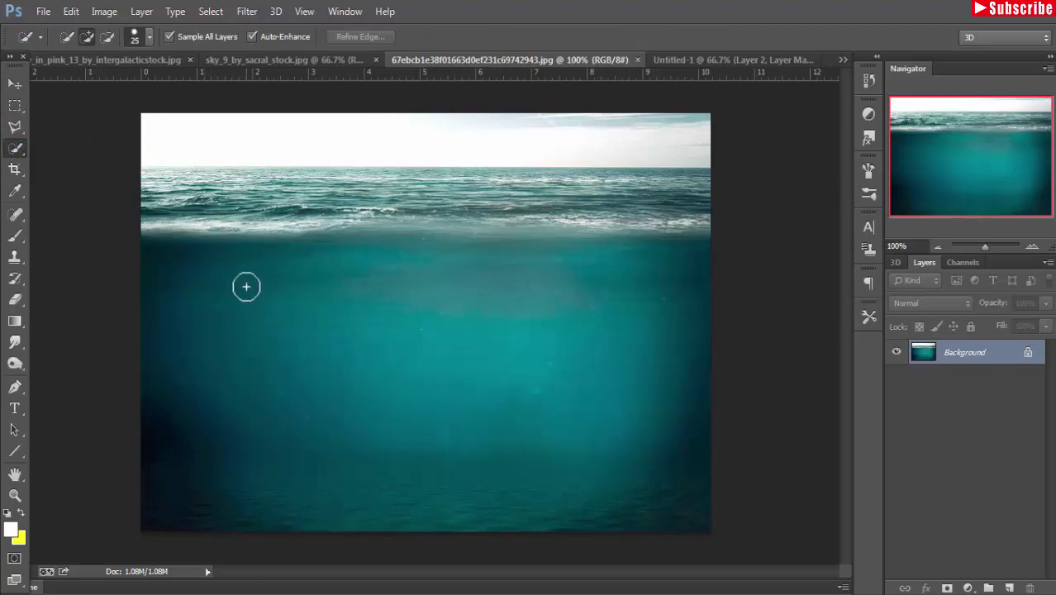
left_click_drag(222, 198, 625, 245)
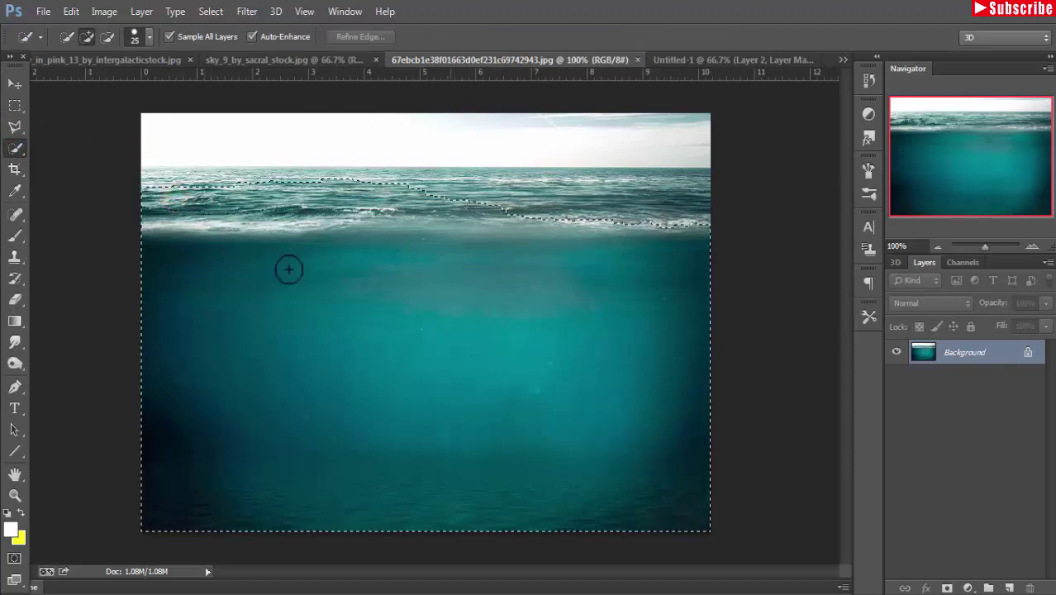
left_click_drag(152, 179, 532, 187)
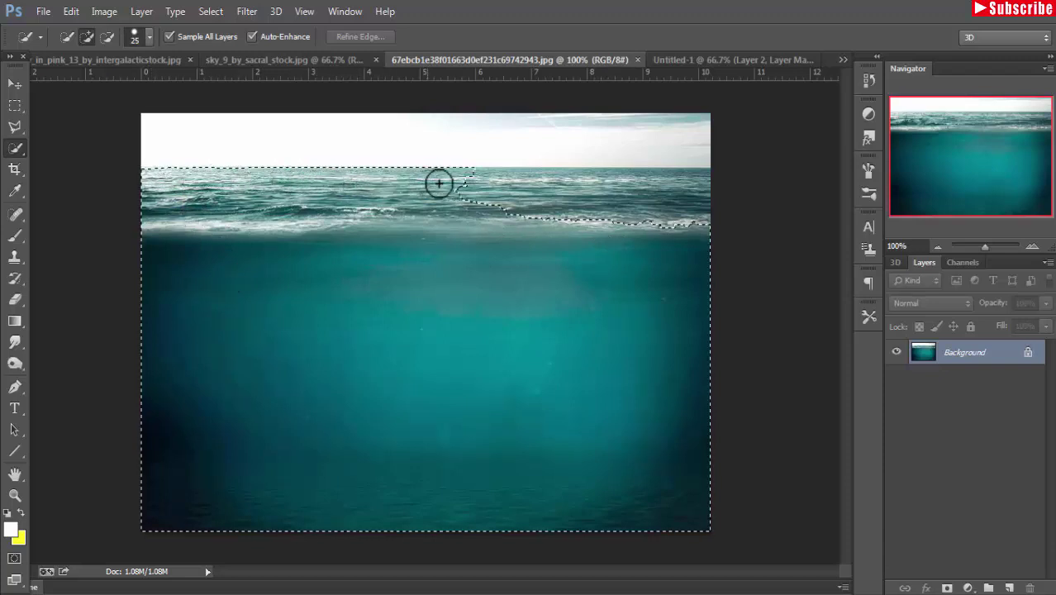
left_click_drag(622, 197, 594, 219)
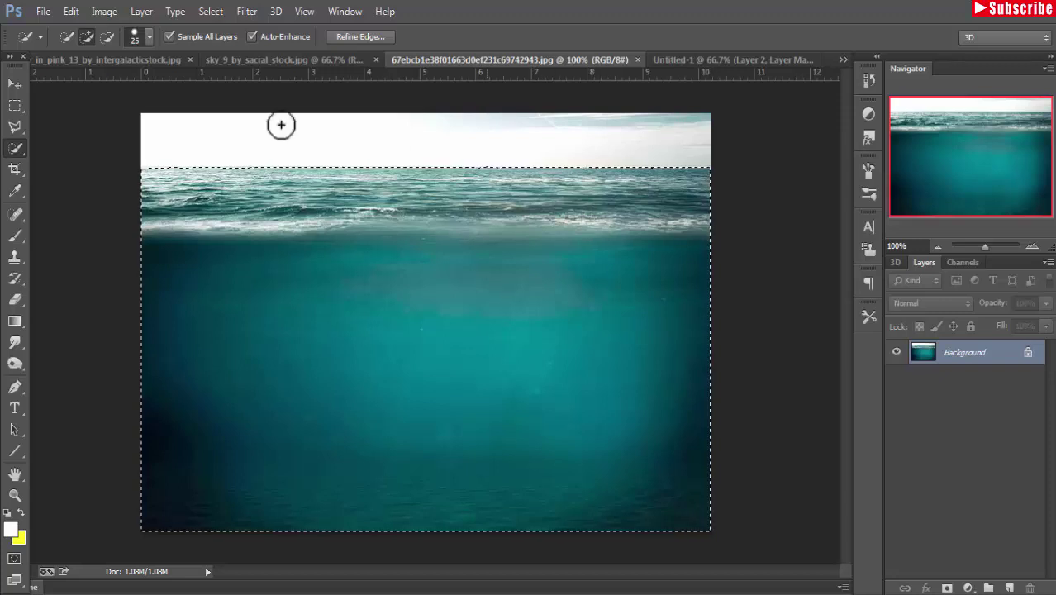
- Drag the selected sea from the ocean image into the bench composite
left_click(15, 83)
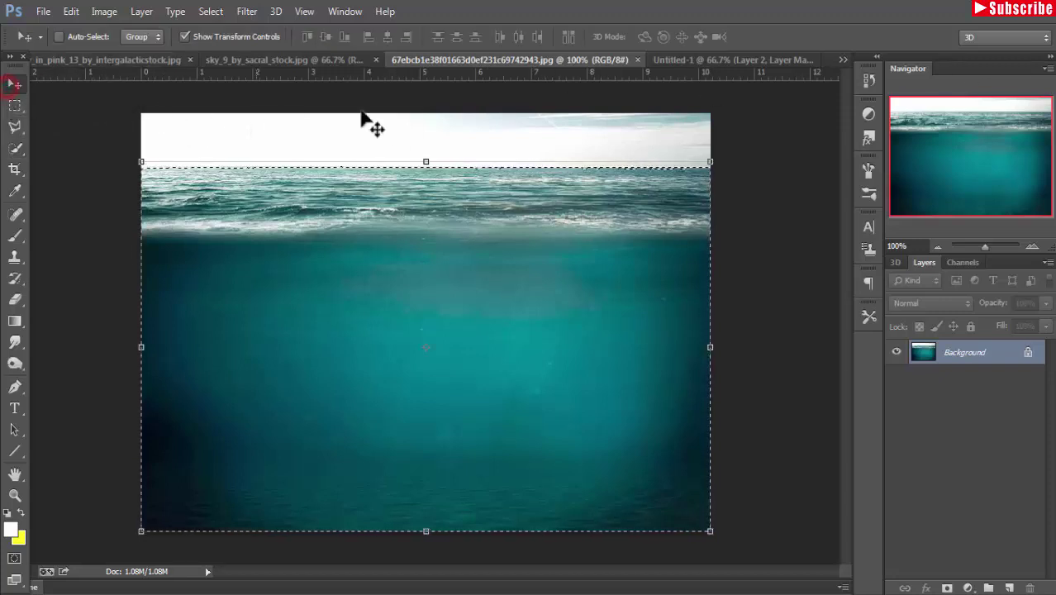
left_click_drag(538, 62, 678, 147)
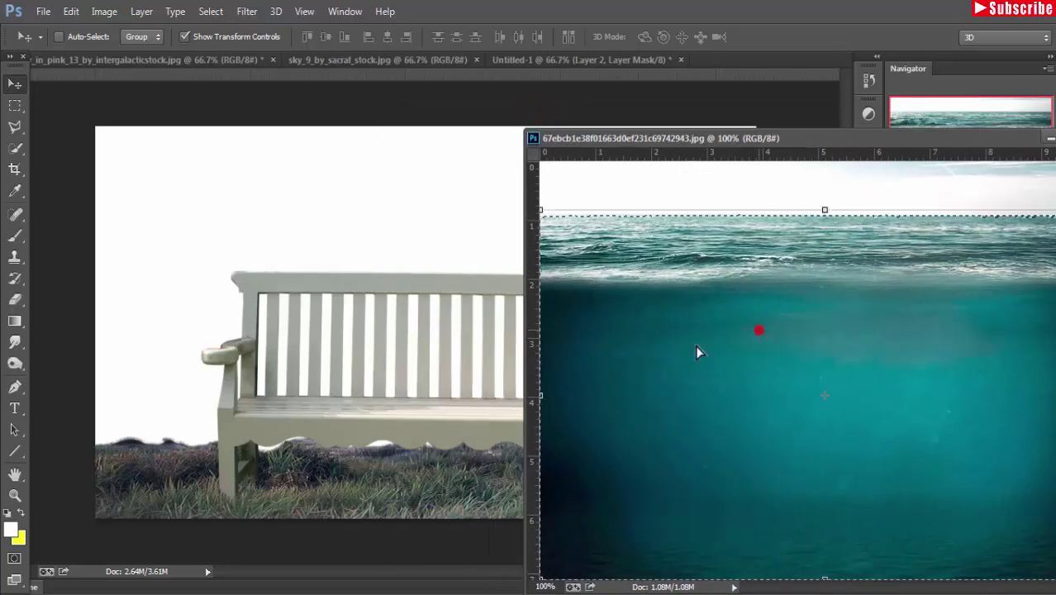
left_click_drag(695, 344, 459, 371)
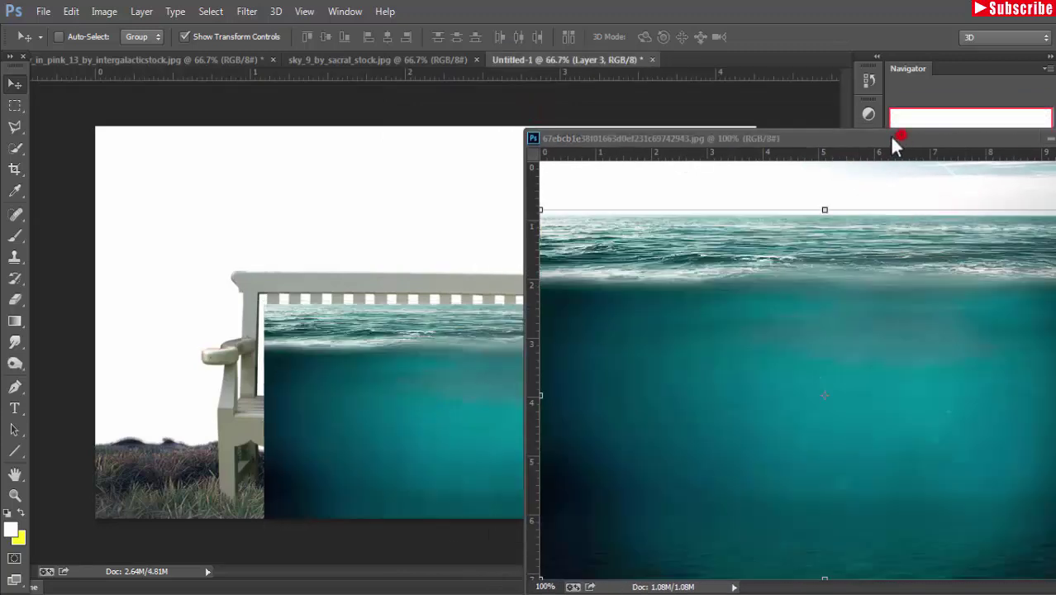
left_click_drag(901, 143, 706, 156)
left_click(846, 151)
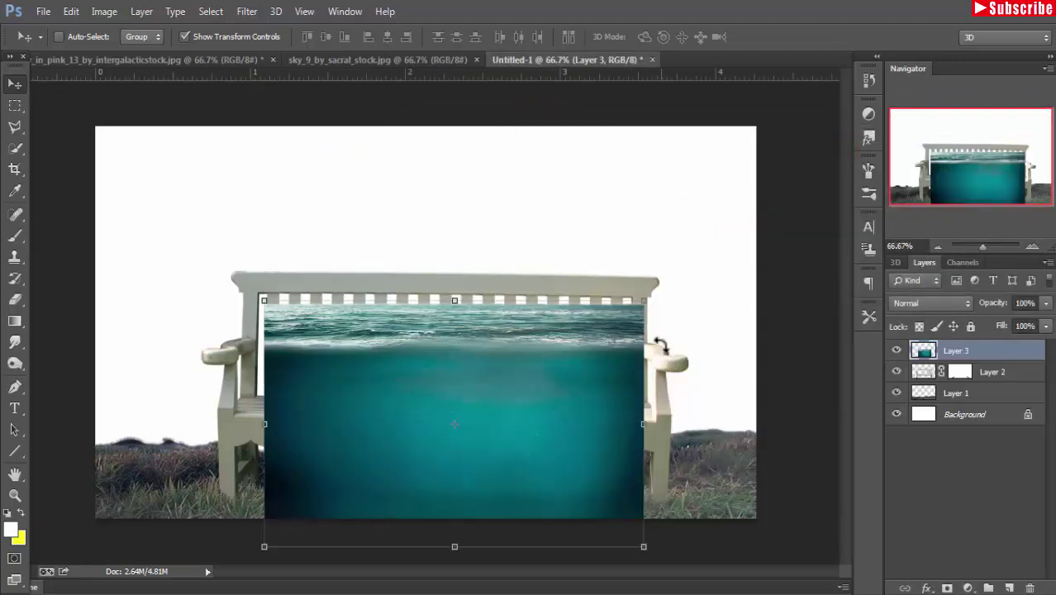
- Stretch the sea layer to full canvas width and position it over the bench's lower half
left_click_drag(500, 387, 491, 367)
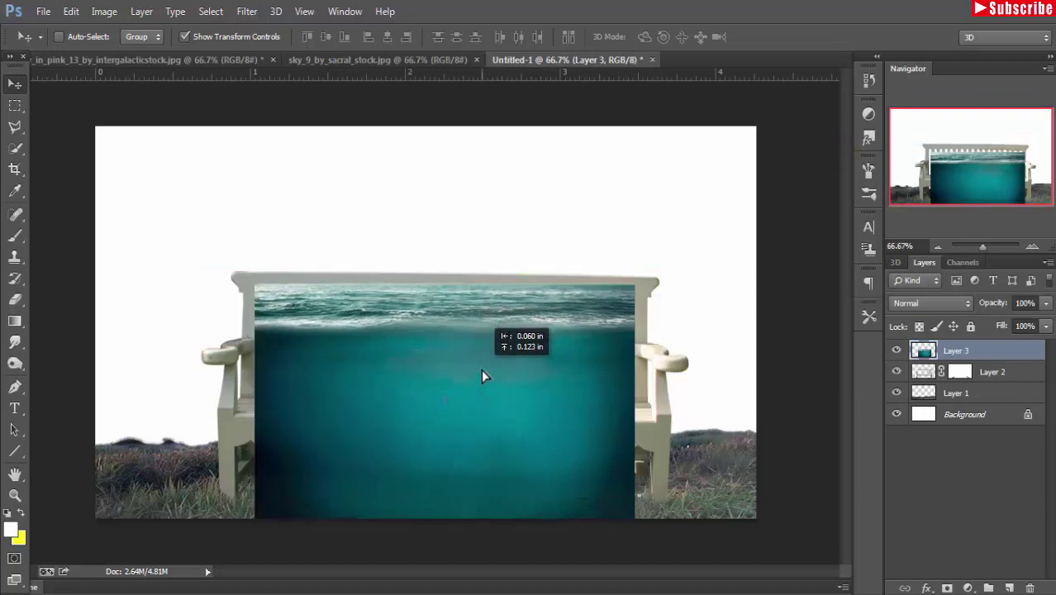
left_click_drag(637, 406, 756, 405)
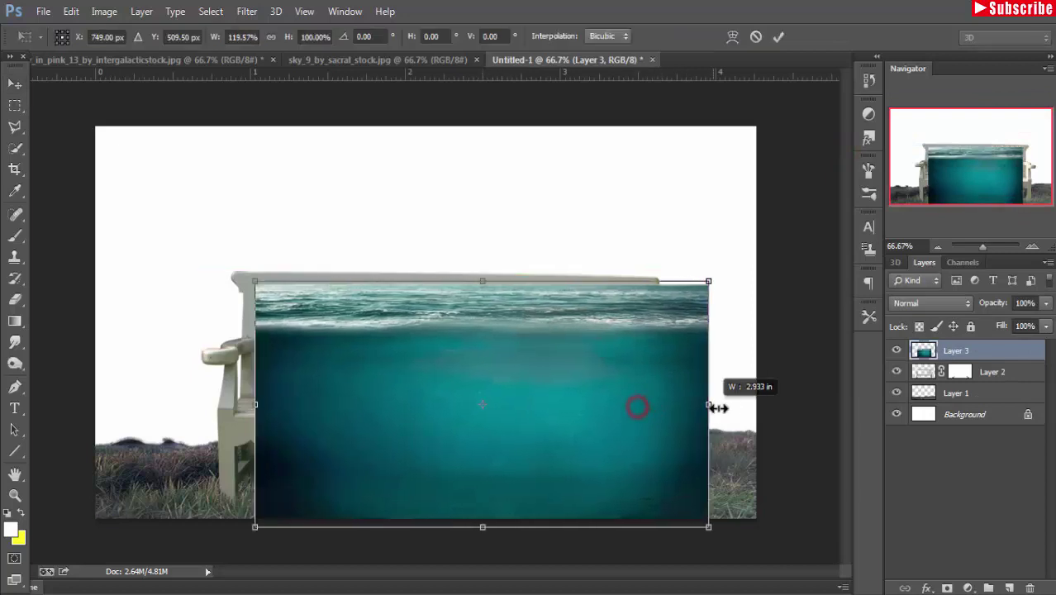
left_click_drag(255, 402, 96, 410)
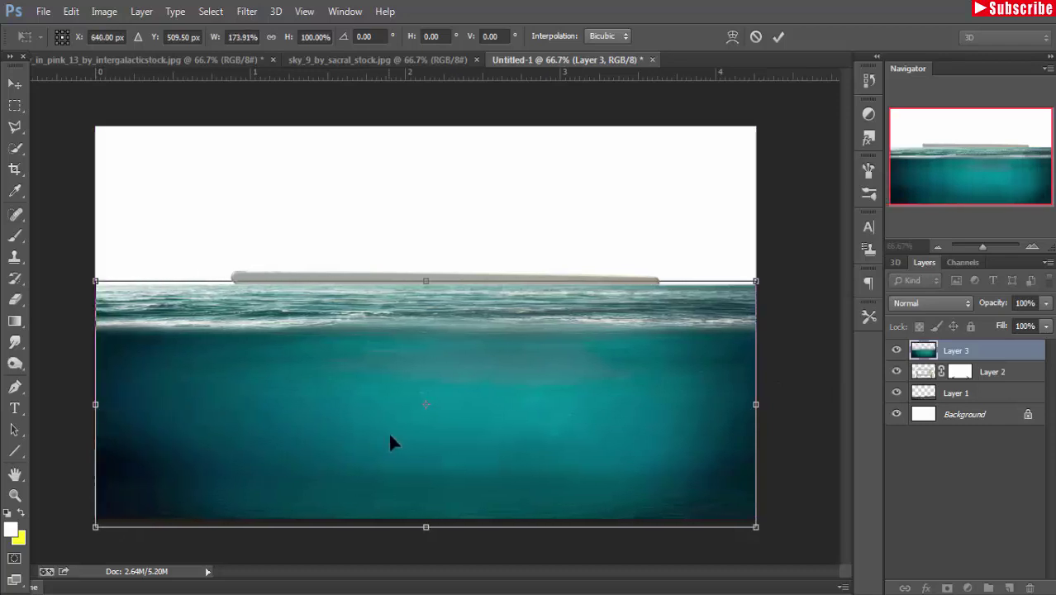
mouse_move(447, 413)
left_mouse_down()
mouse_move(454, 543)
mouse_move(447, 518)
left_mouse_up()
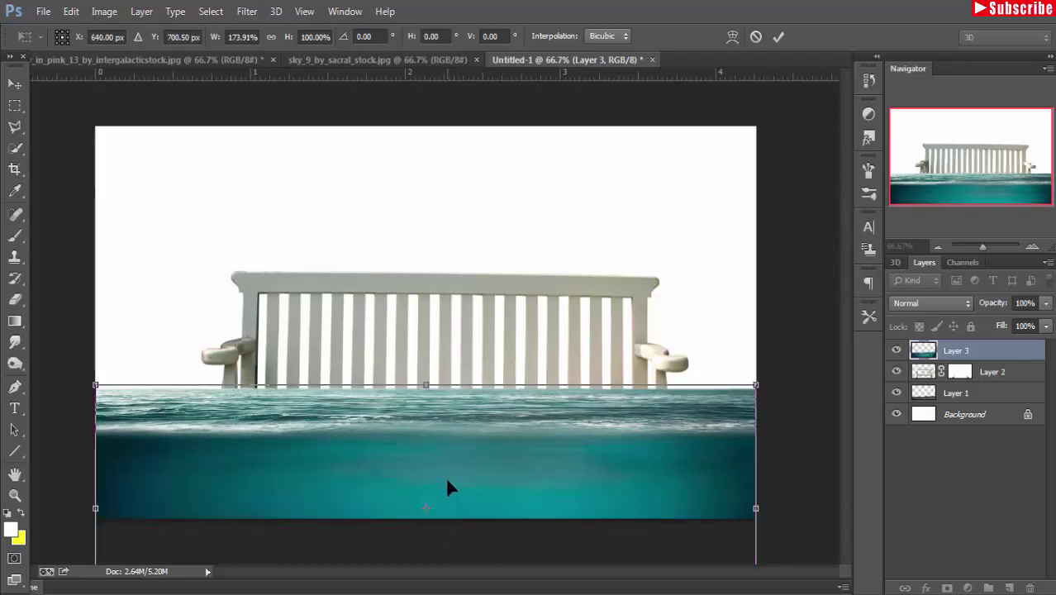
left_click_drag(447, 481, 451, 472)
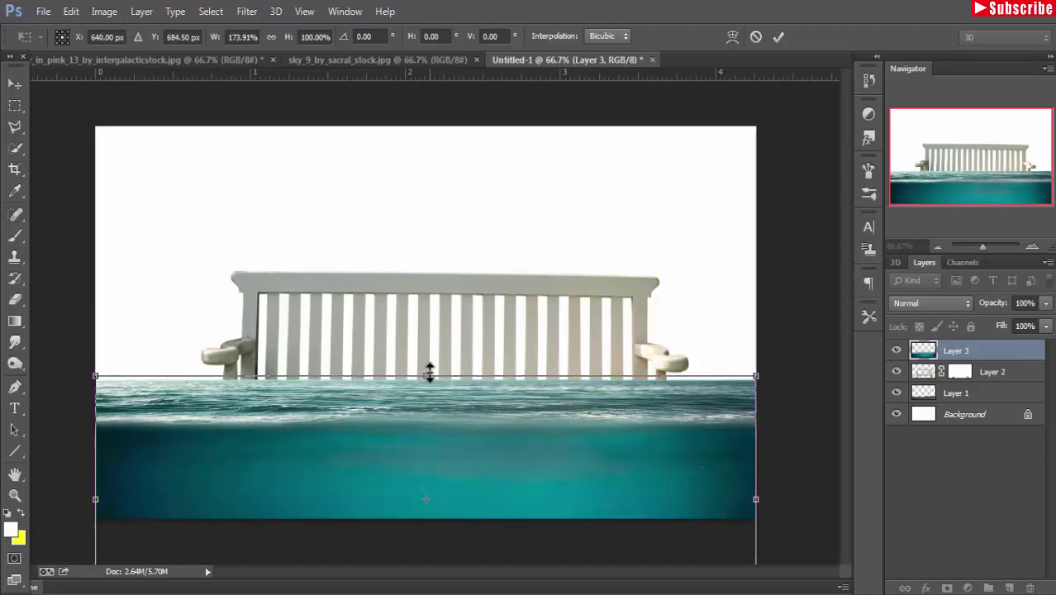
left_click(778, 38)
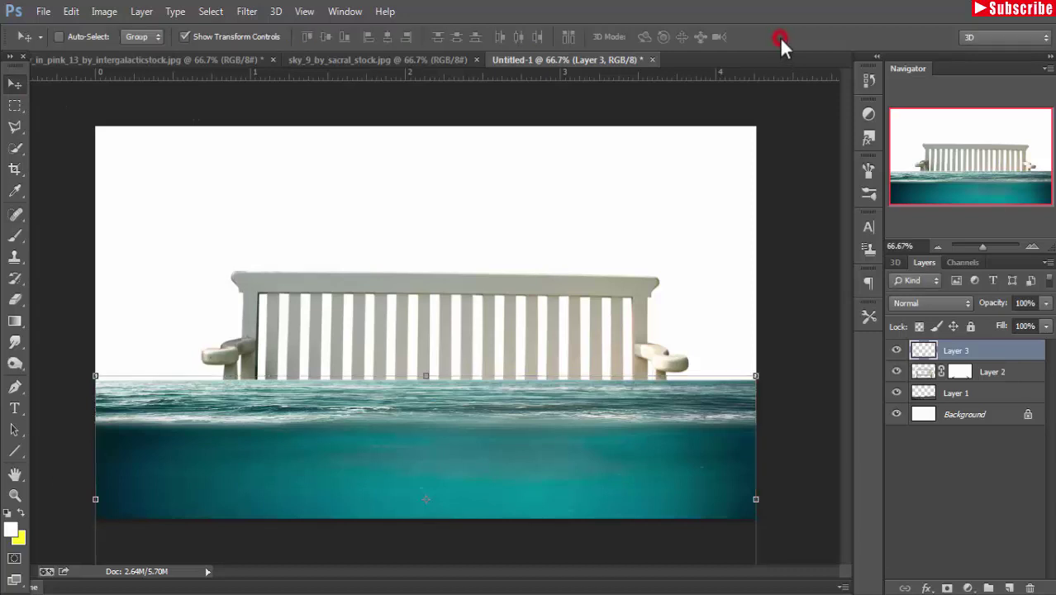
left_click(70, 12)
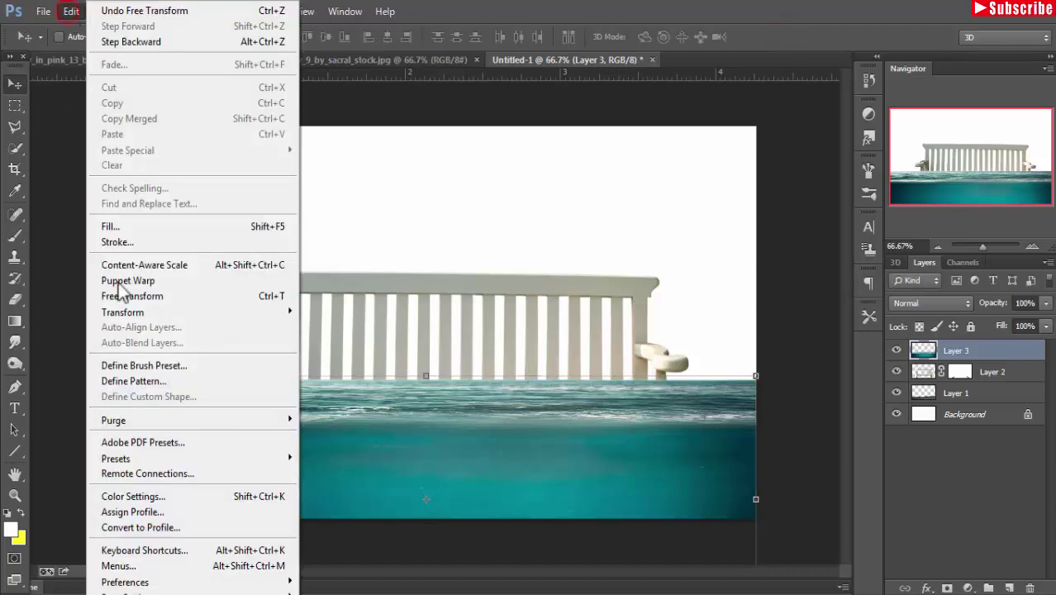
- Warp the sea's top edge up into a level waterline just below the bench's top rail
mouse_move(122, 312)
left_click(341, 415)
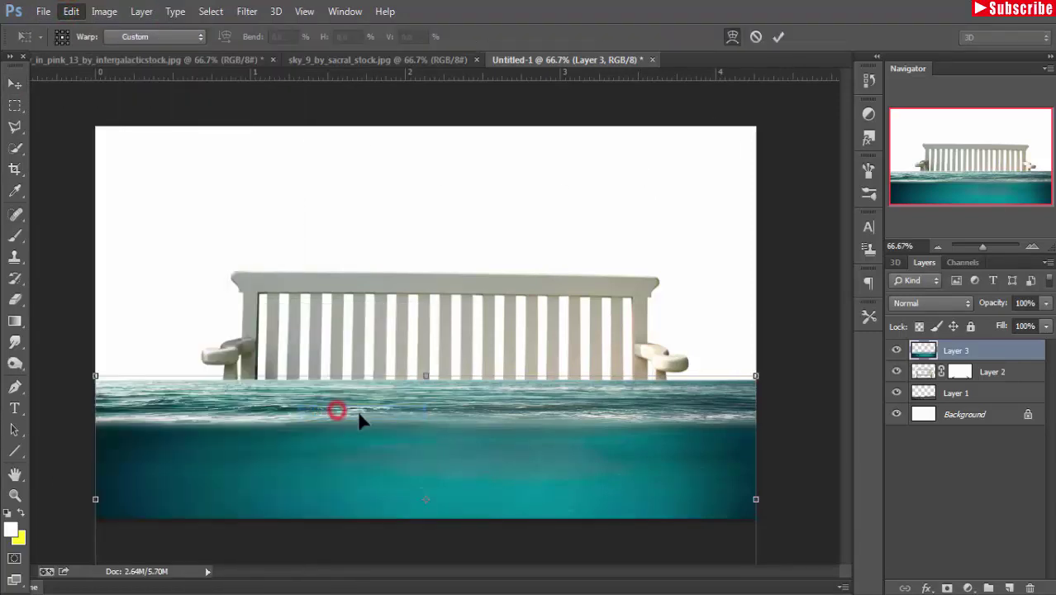
left_click_drag(96, 378, 98, 308)
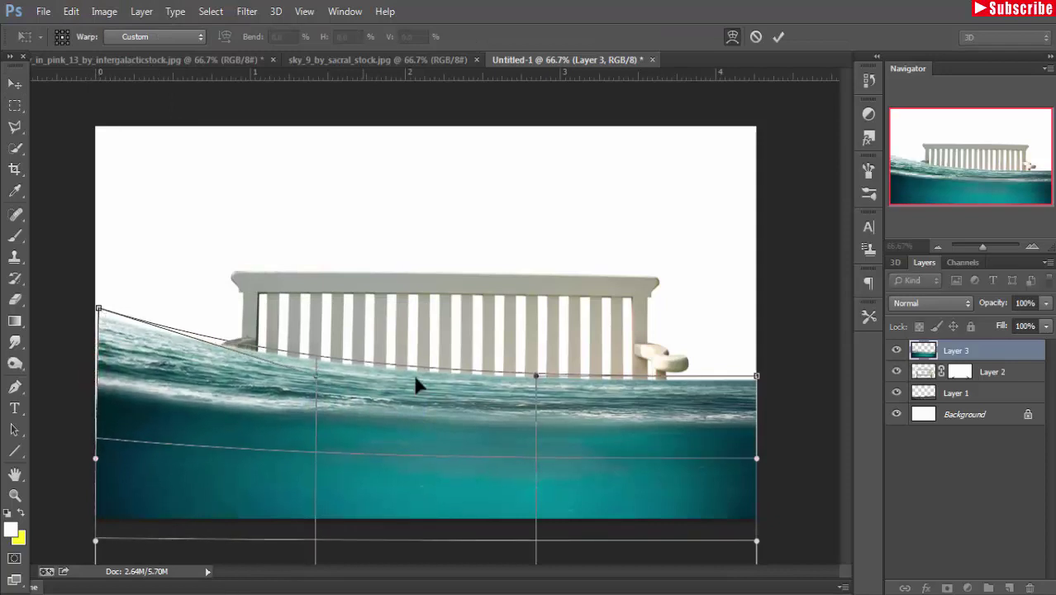
left_click_drag(539, 359, 551, 302)
left_click_drag(758, 357, 770, 317)
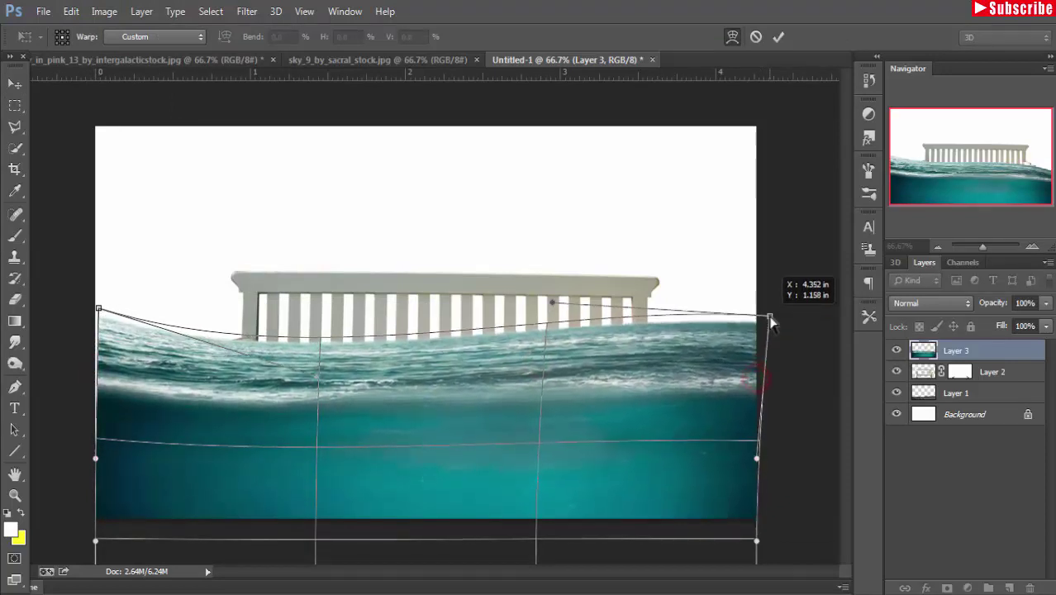
left_click_drag(535, 385, 538, 413)
left_click_drag(320, 363, 324, 317)
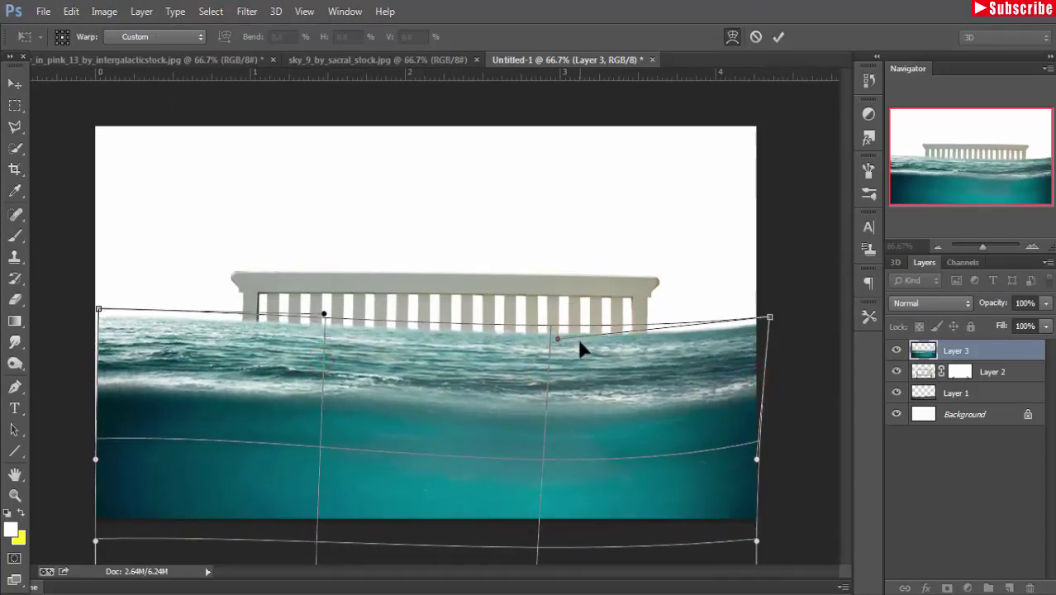
left_click_drag(557, 338, 558, 319)
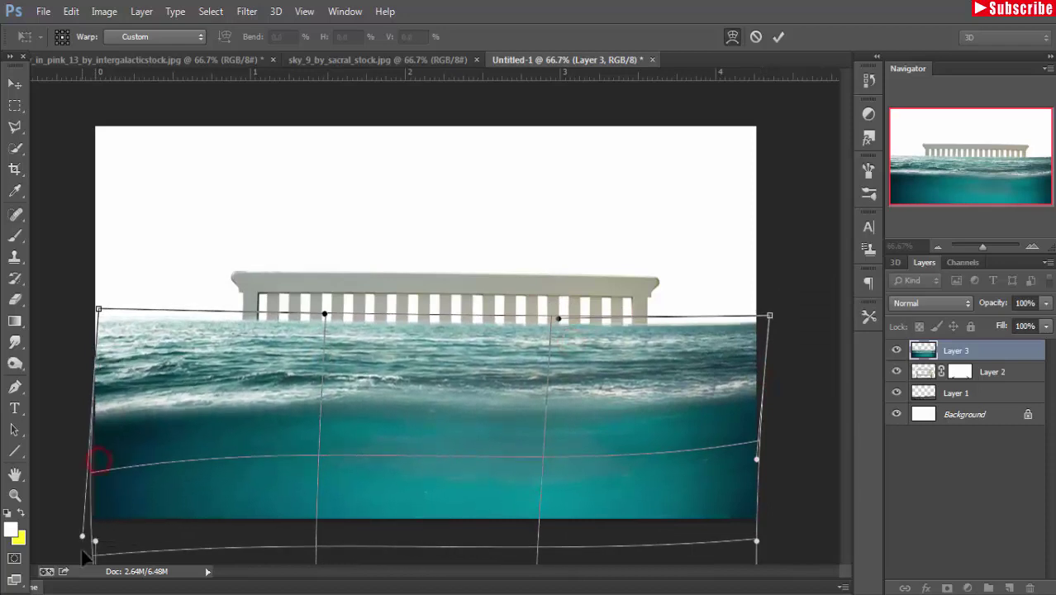
- Pull and straighten the water's lower part across the full width, then commit the warp
left_click_drag(97, 487, 92, 489)
left_click_drag(324, 460, 323, 496)
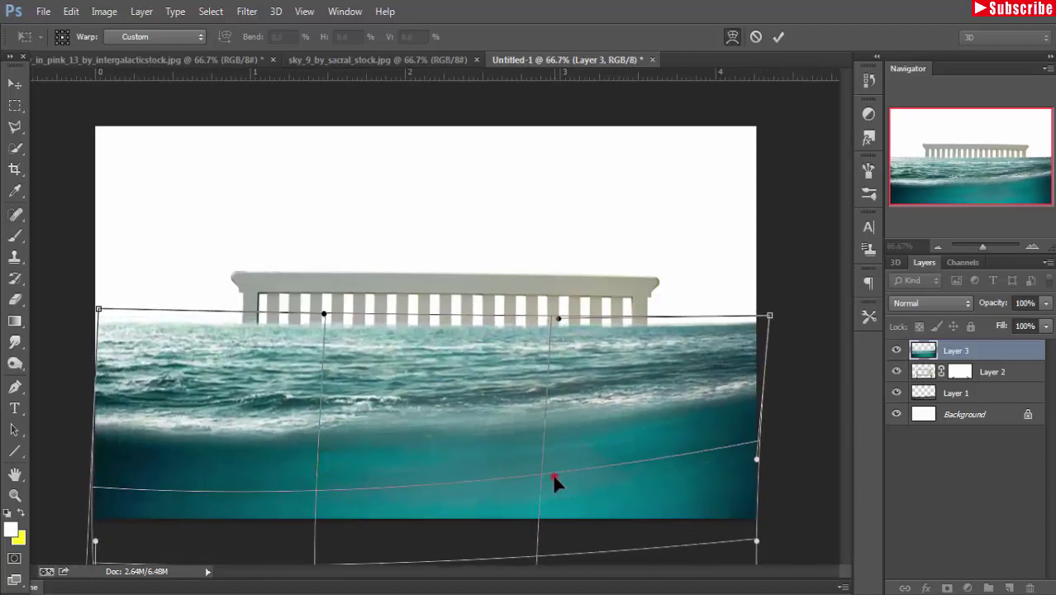
left_click_drag(553, 476, 680, 491)
left_click_drag(758, 463, 766, 493)
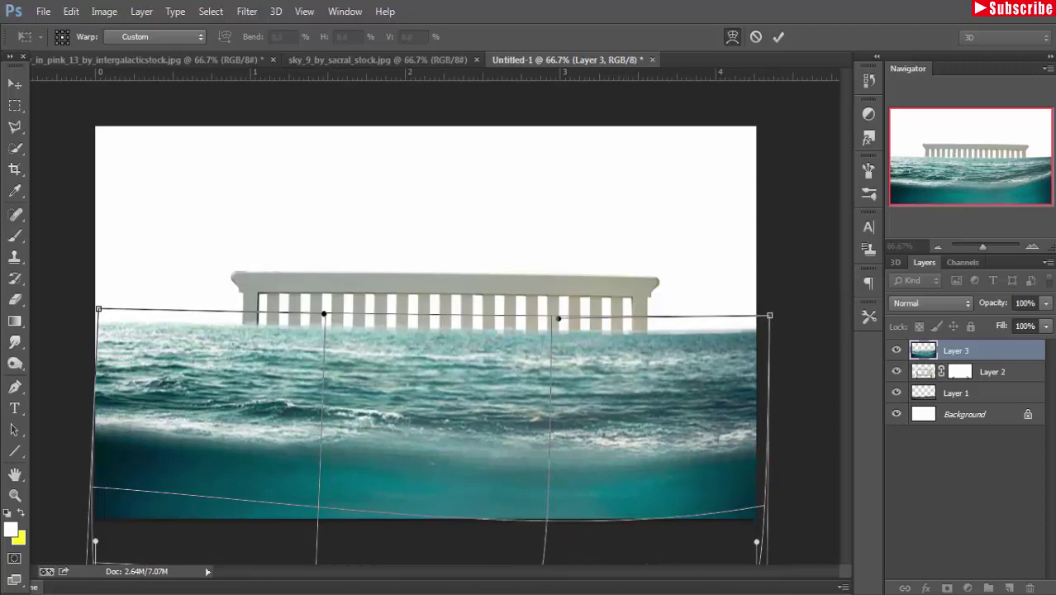
left_click_drag(548, 507, 547, 490)
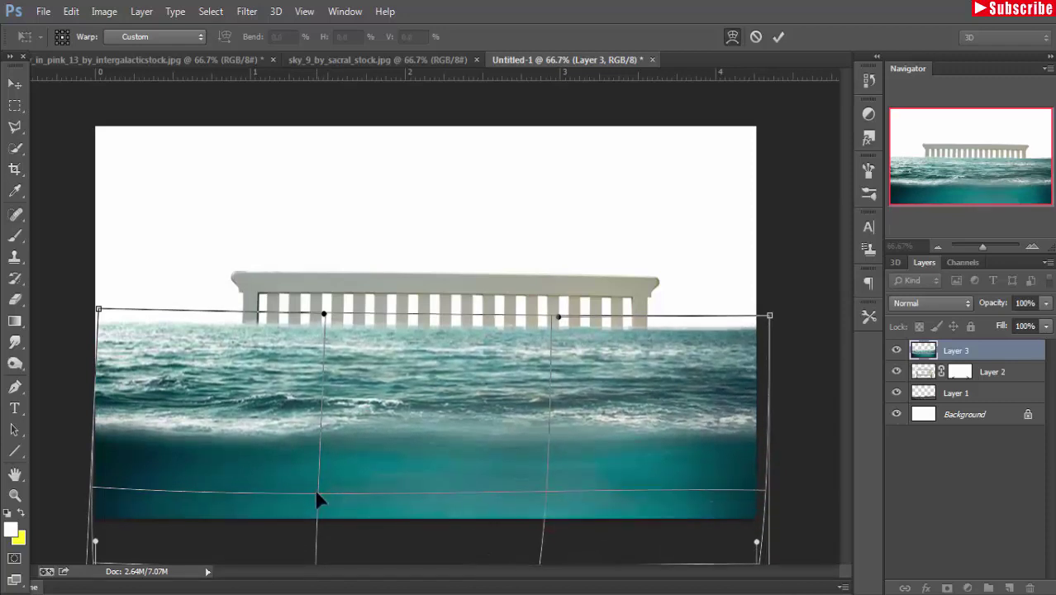
left_click_drag(314, 498, 314, 491)
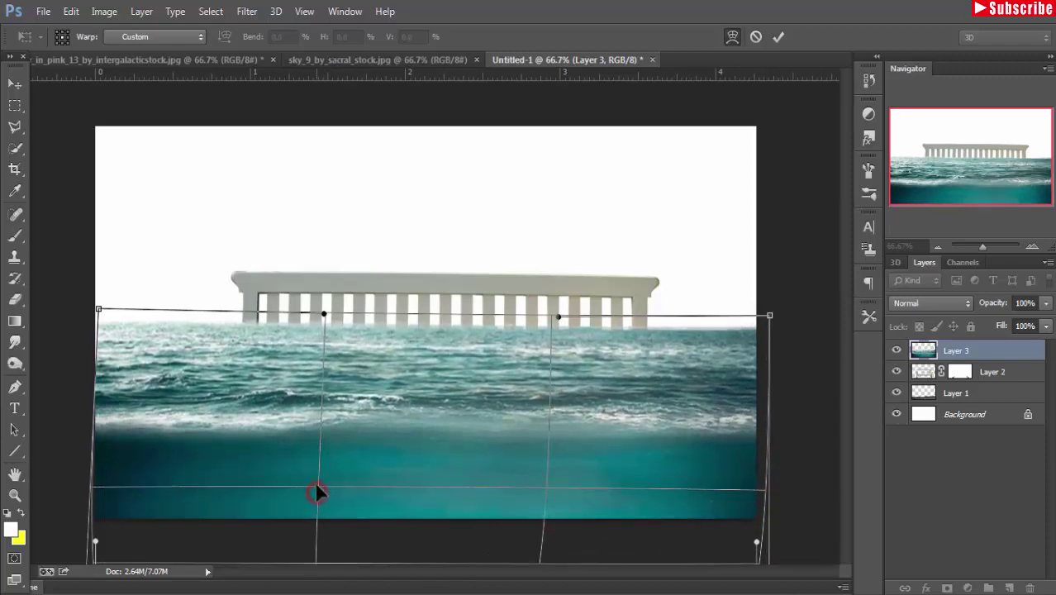
left_click(780, 36)
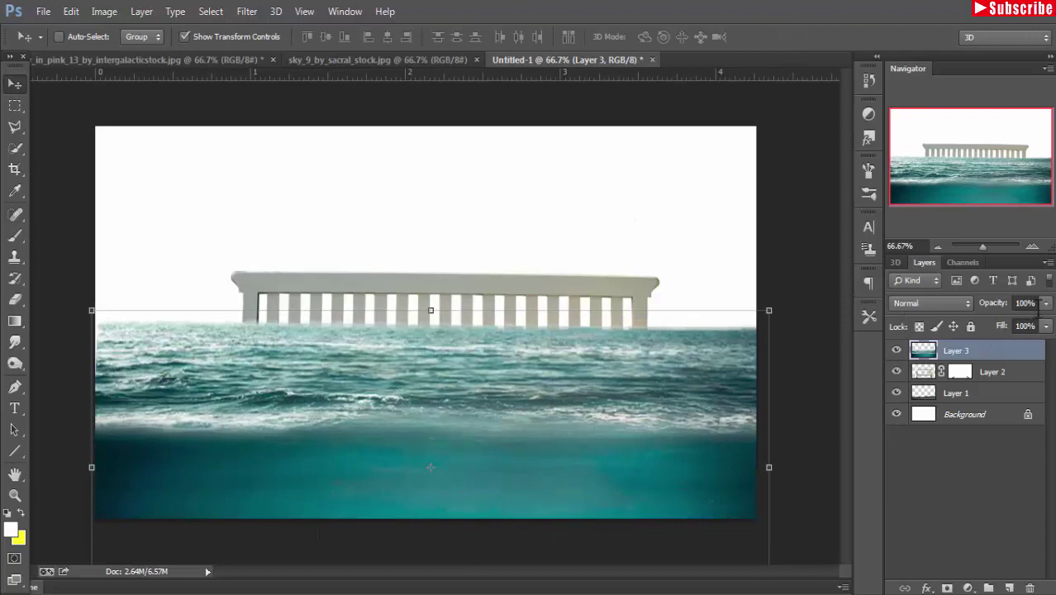
- Make the sea layer semi-transparent and move it beneath the bench layer
left_click(1046, 303)
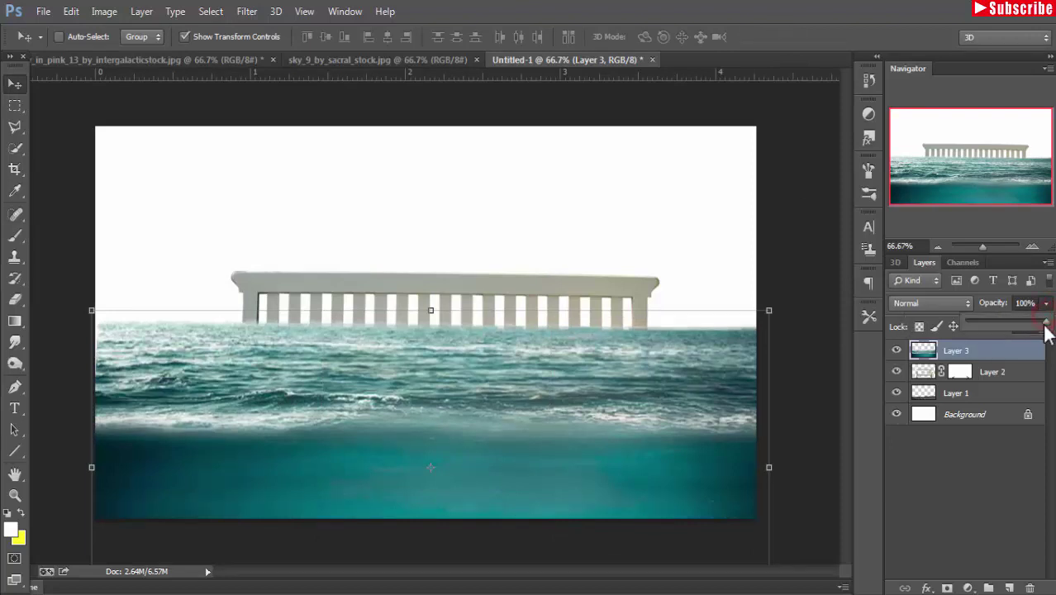
left_click_drag(1018, 321, 1046, 322)
left_click_drag(942, 350, 942, 382)
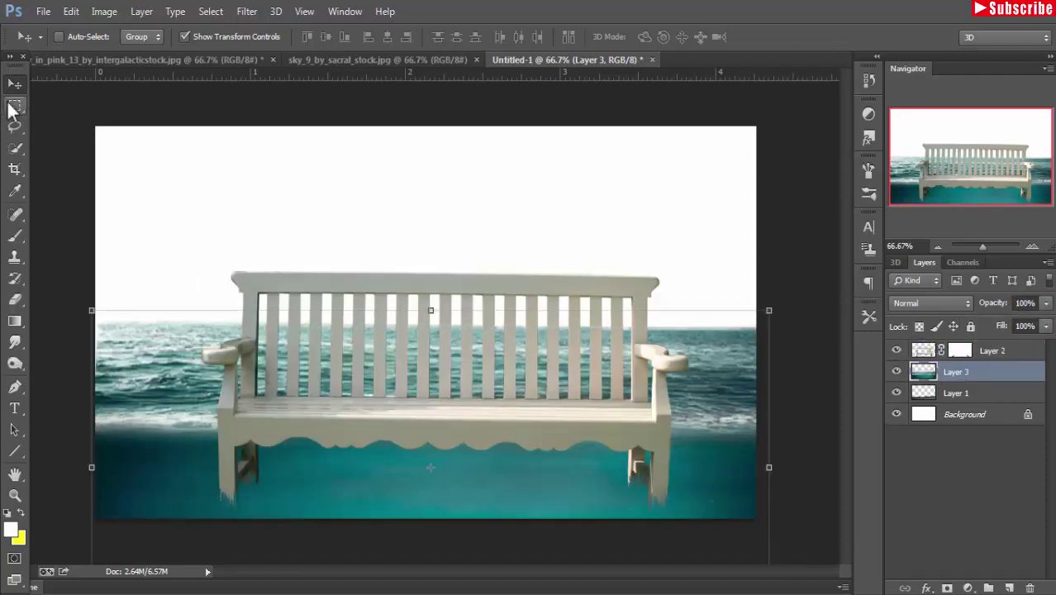
- Lasso a band of water along the bench seat's waterline
left_click(16, 128)
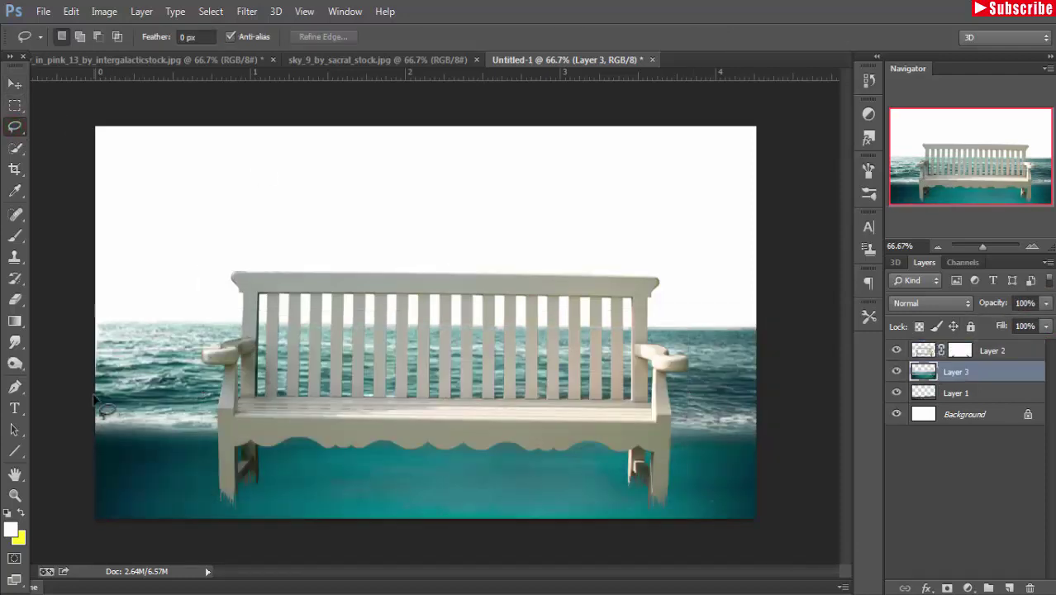
left_click_drag(94, 400, 199, 408)
left_click_drag(320, 403, 550, 401)
left_click_drag(622, 400, 691, 406)
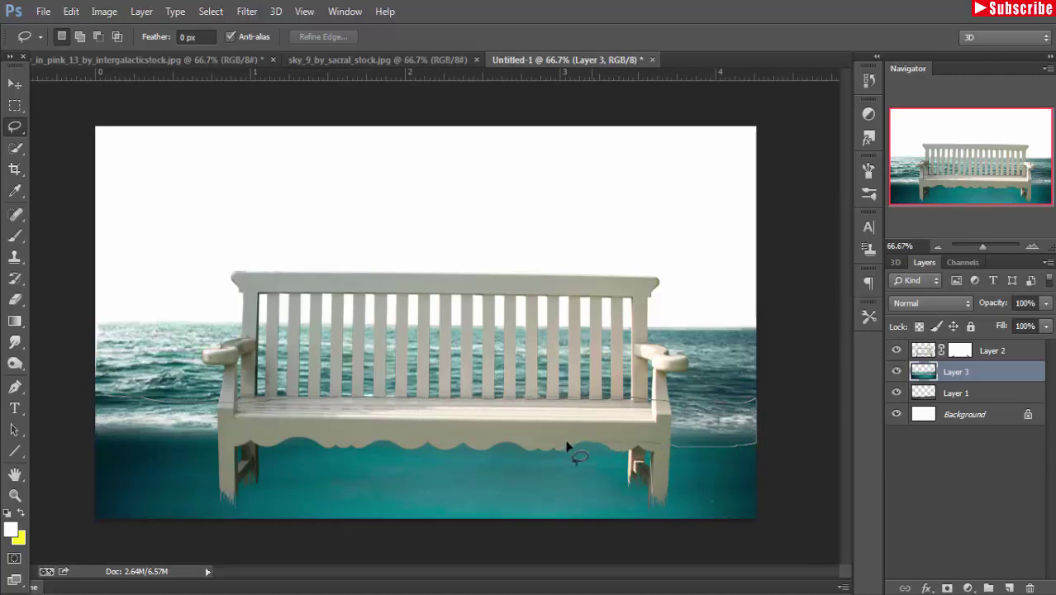
left_click_drag(245, 451, 115, 444)
left_click_drag(106, 404, 97, 397)
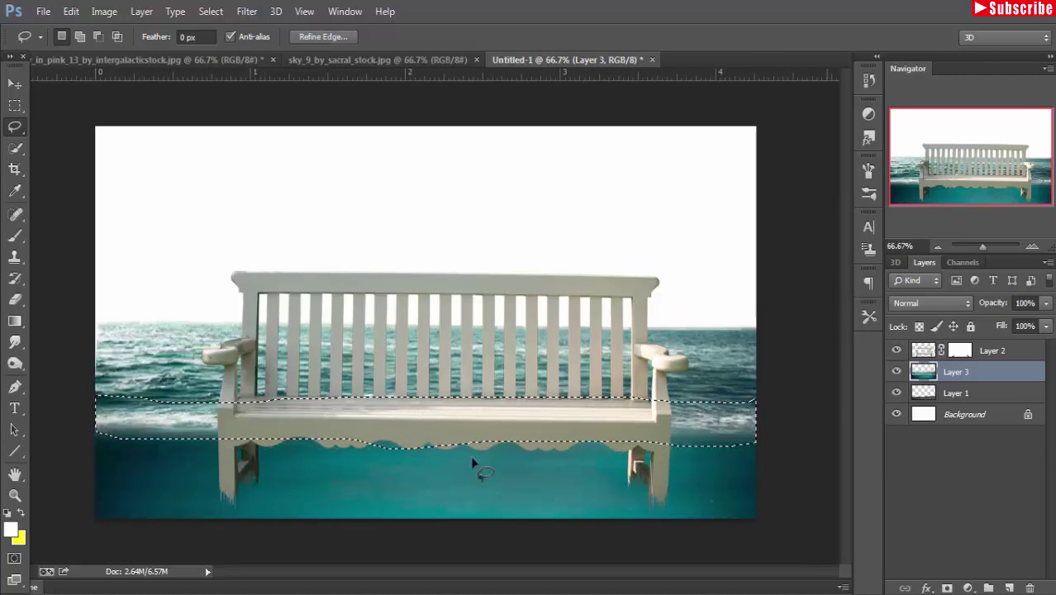
left_click(69, 12)
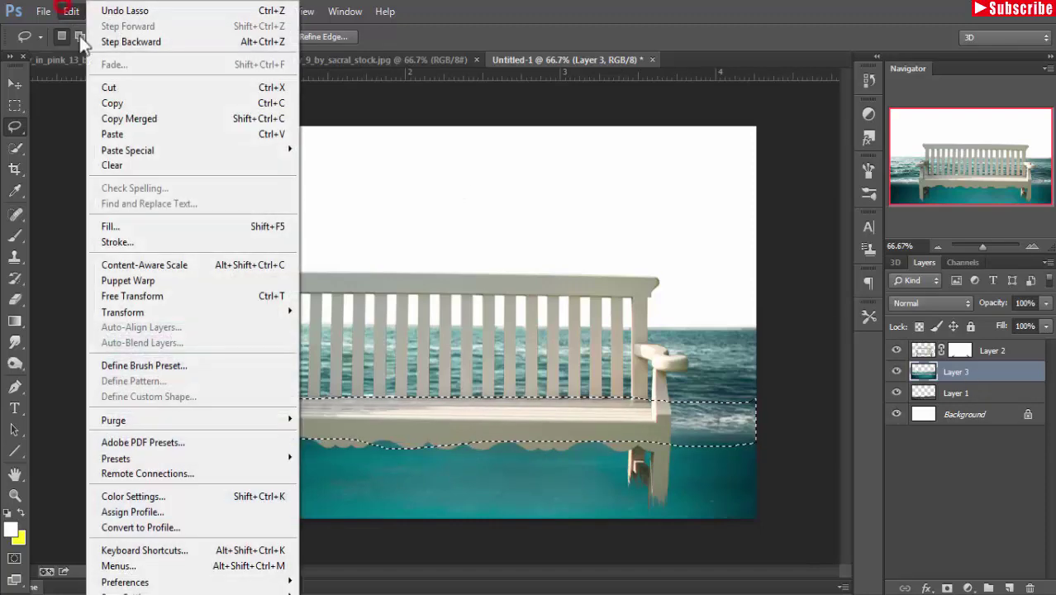
- Copy the waterline band onto a new Layer 4 placed above the bench
left_click(110, 103)
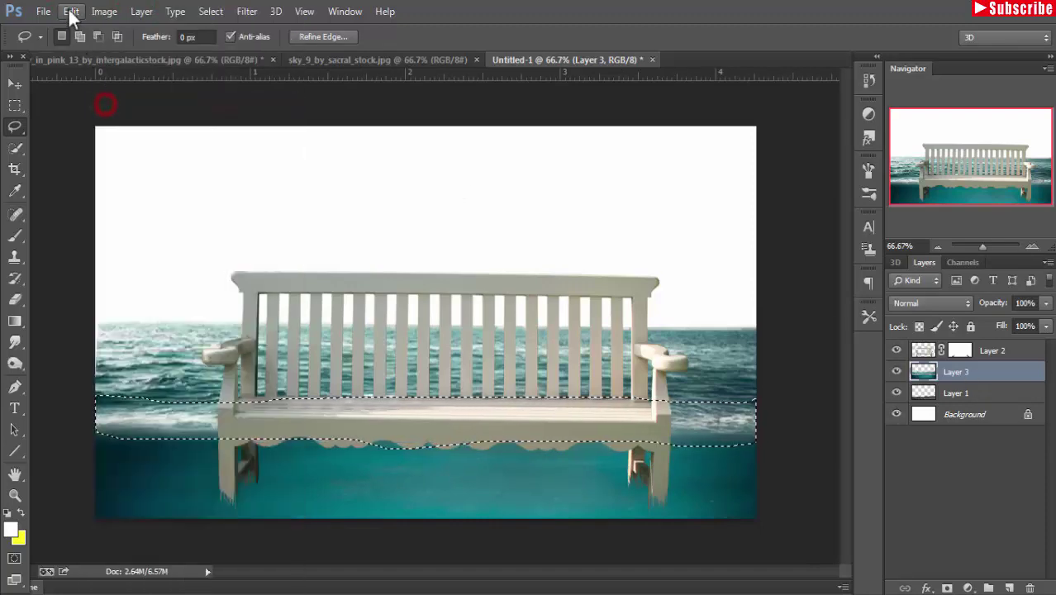
left_click(69, 11)
left_click(106, 134)
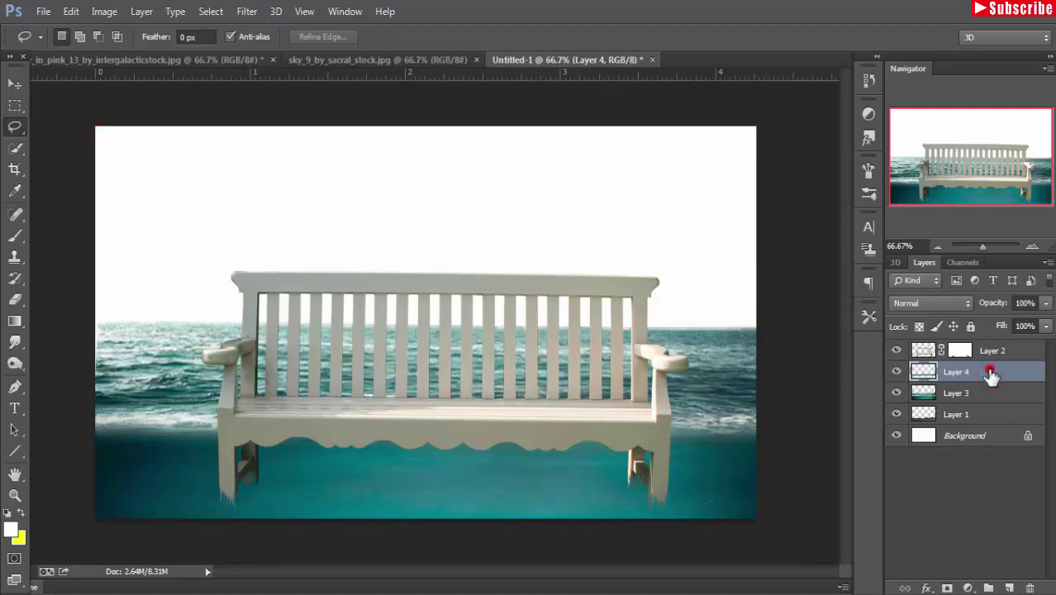
left_click_drag(990, 373, 994, 343)
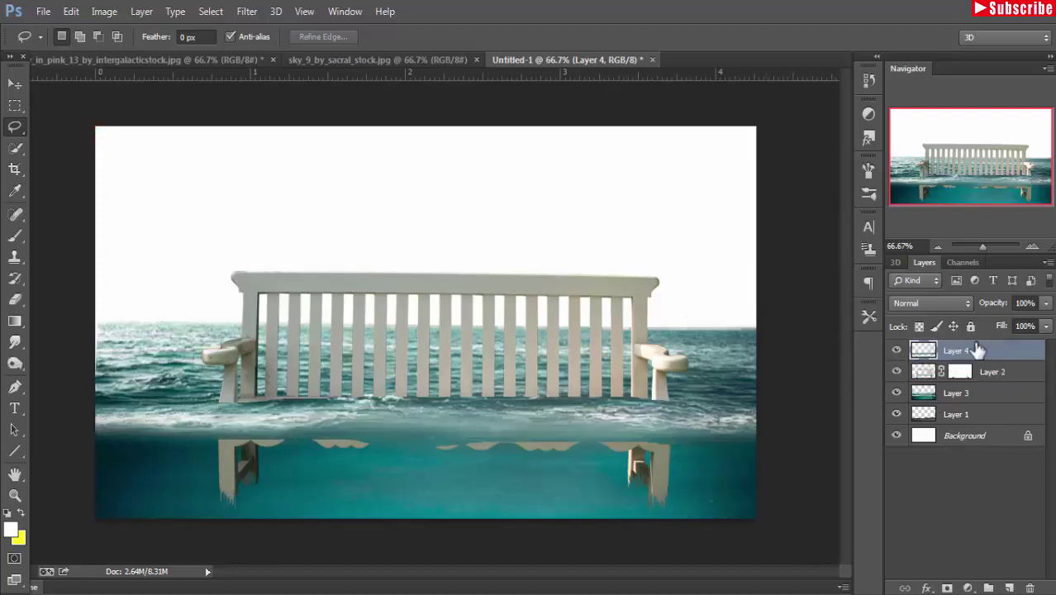
- Copy the sea's underwater part to Layer 5 above the bench, then bring up the stormy sky image
left_click(969, 394)
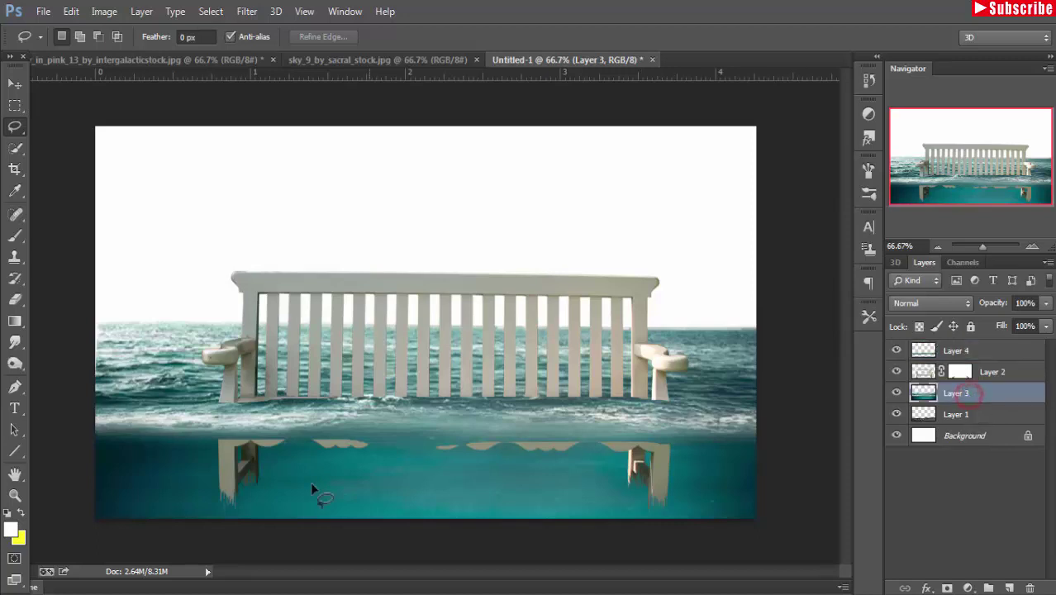
left_click(14, 128)
left_click_drag(82, 429, 250, 427)
mouse_move(765, 430)
left_mouse_down()
mouse_move(775, 509)
mouse_move(744, 533)
mouse_move(322, 541)
mouse_move(106, 533)
mouse_move(100, 420)
left_mouse_up()
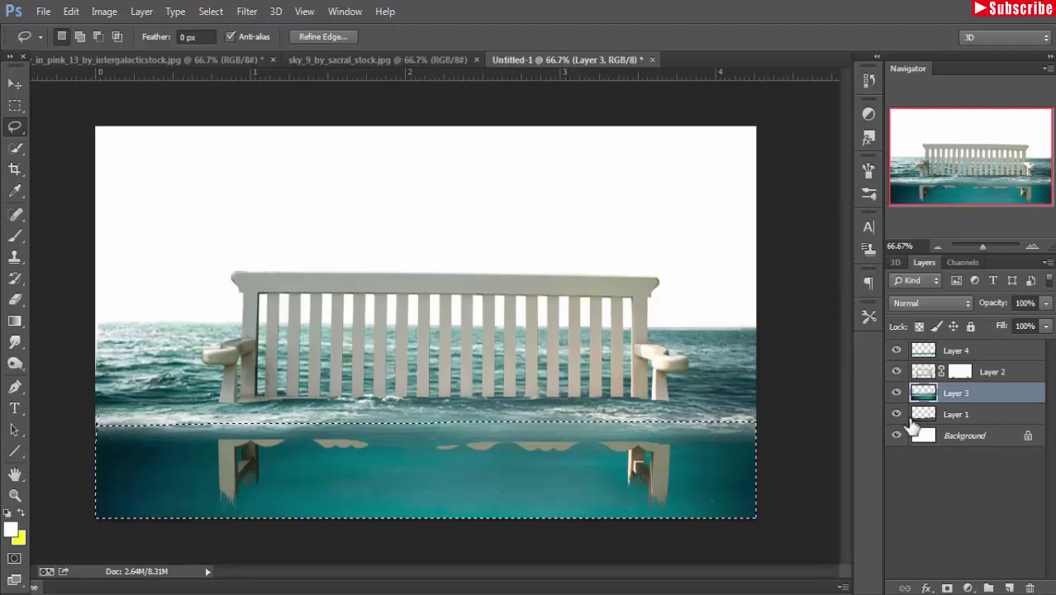
left_click(71, 11)
left_click(106, 105)
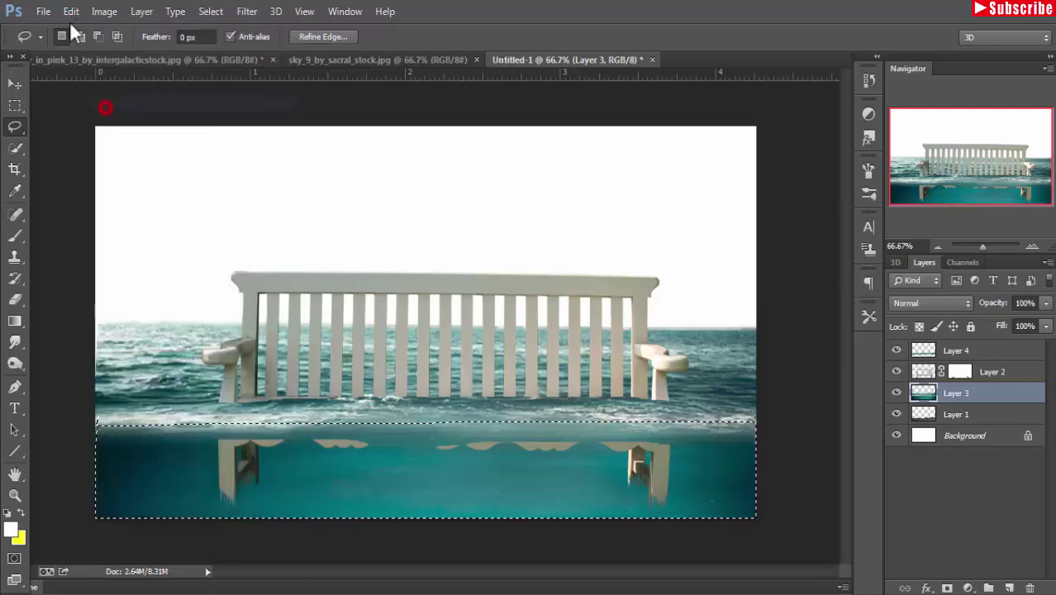
left_click(70, 12)
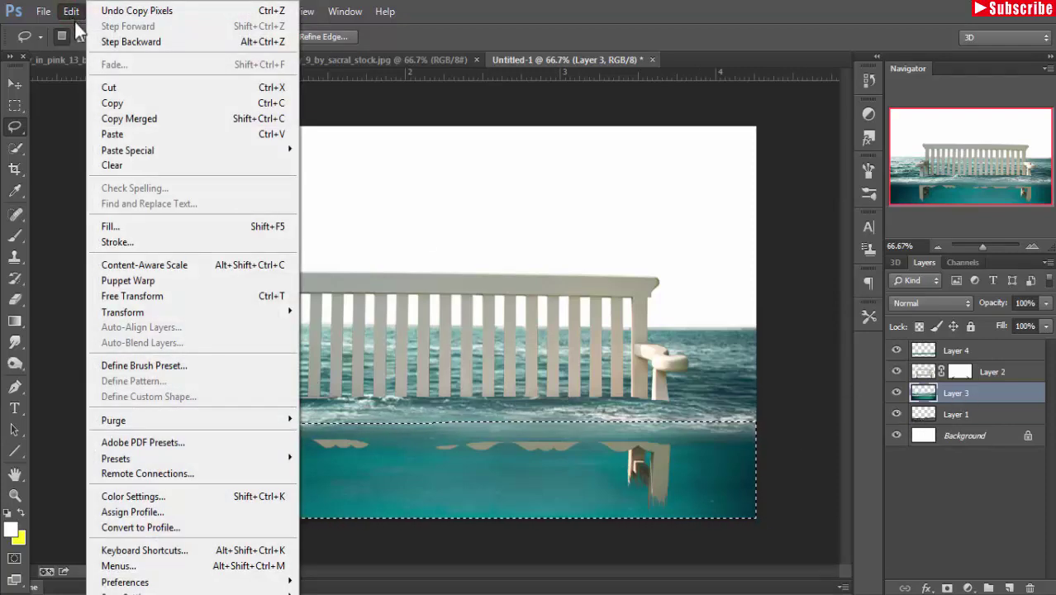
left_click(124, 134)
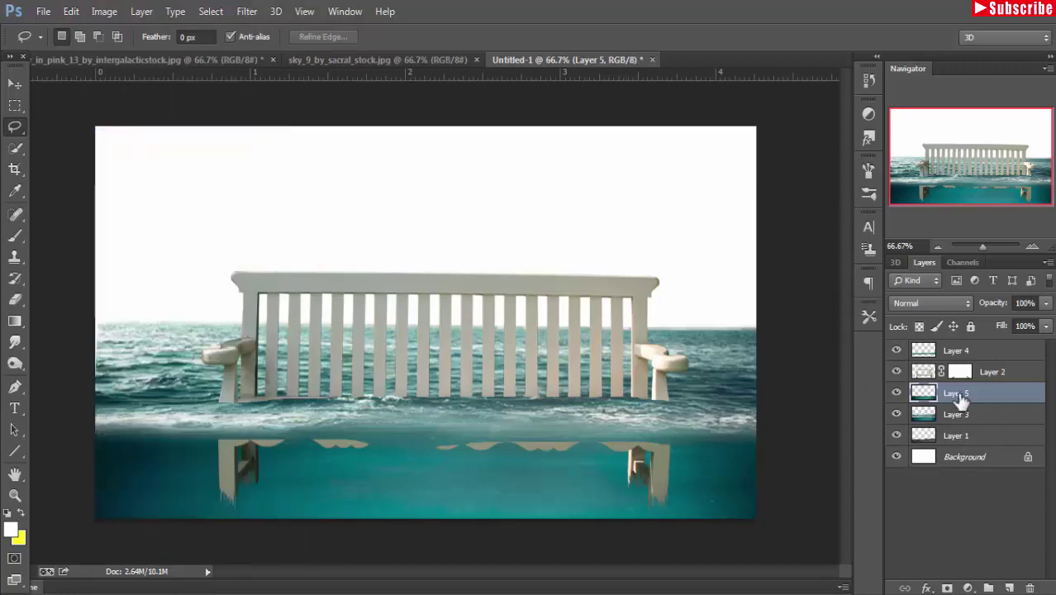
left_click_drag(965, 398, 967, 374)
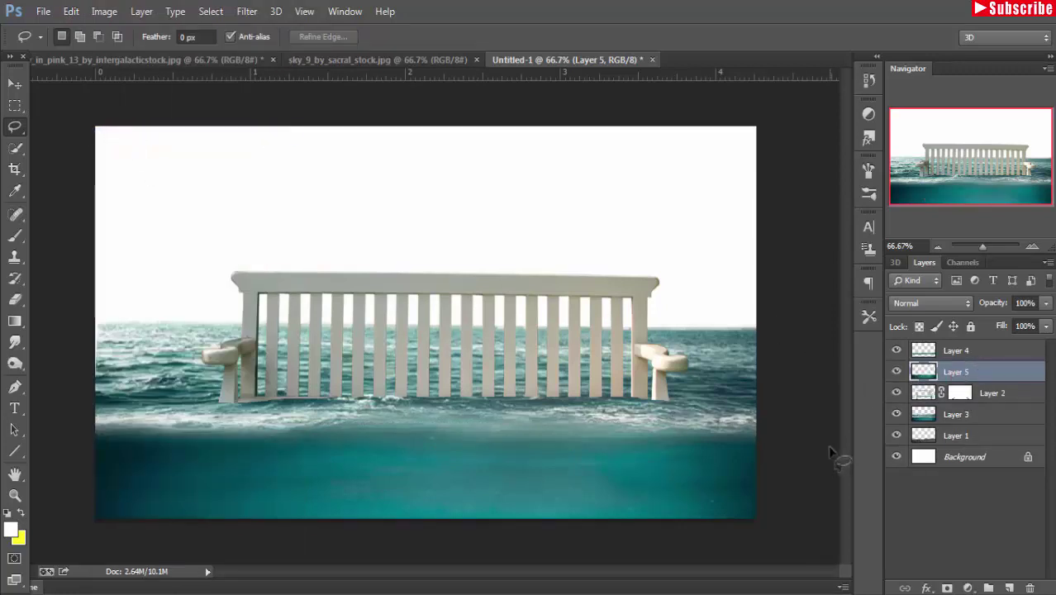
left_click(385, 62)
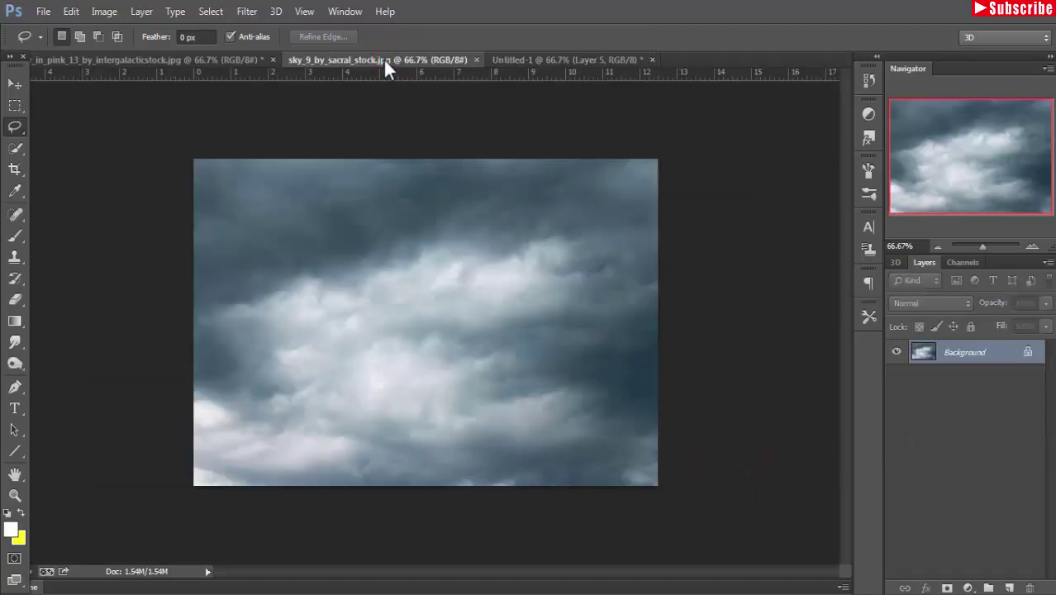
- In the umbrella photo, Quick Select the girl's head, arms, torso and dress
left_click(185, 60)
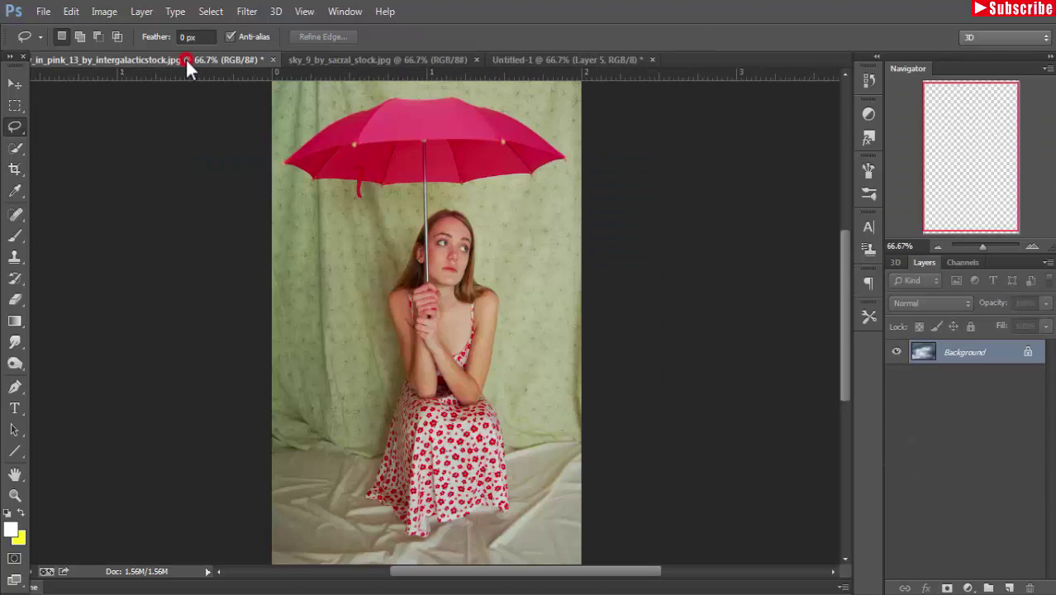
left_click(16, 152)
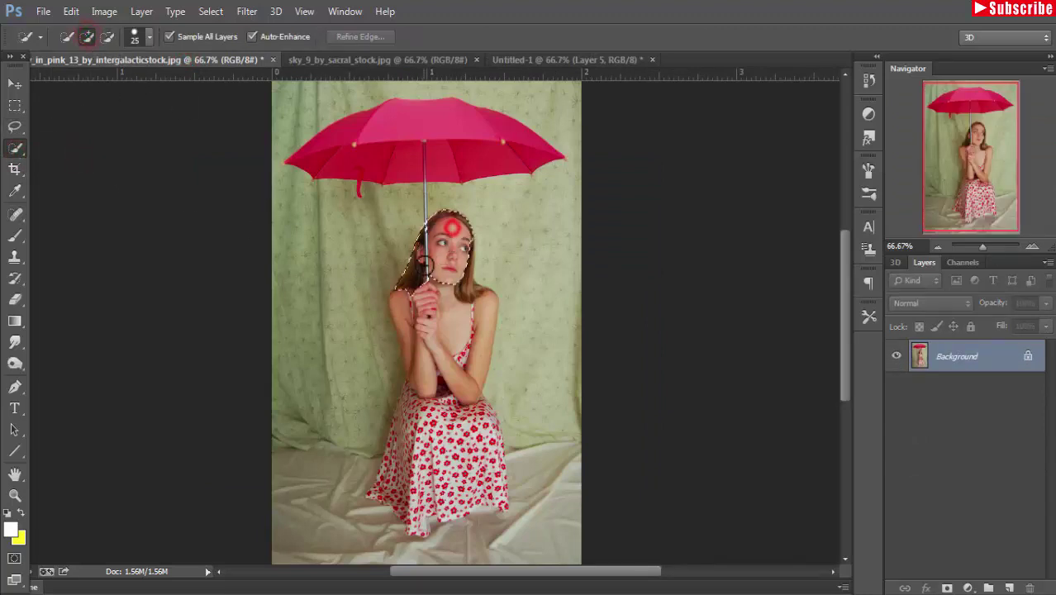
mouse_move(450, 227)
left_mouse_down()
mouse_move(437, 446)
mouse_move(403, 323)
mouse_move(484, 306)
mouse_move(405, 453)
mouse_move(493, 449)
left_mouse_up()
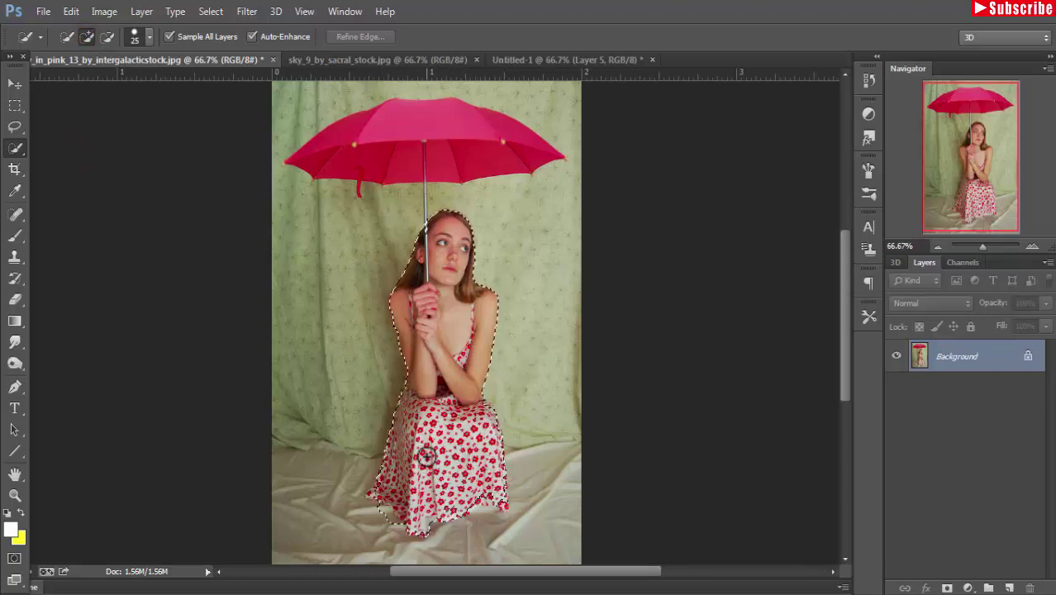
left_click_drag(494, 449, 496, 463)
- Zoom in to add the dress edges and hem, subtracting the bedsheet below the hem
key("ctrl+plus")
key("ctrl+plus")
scroll(462, 365, "down", 3)
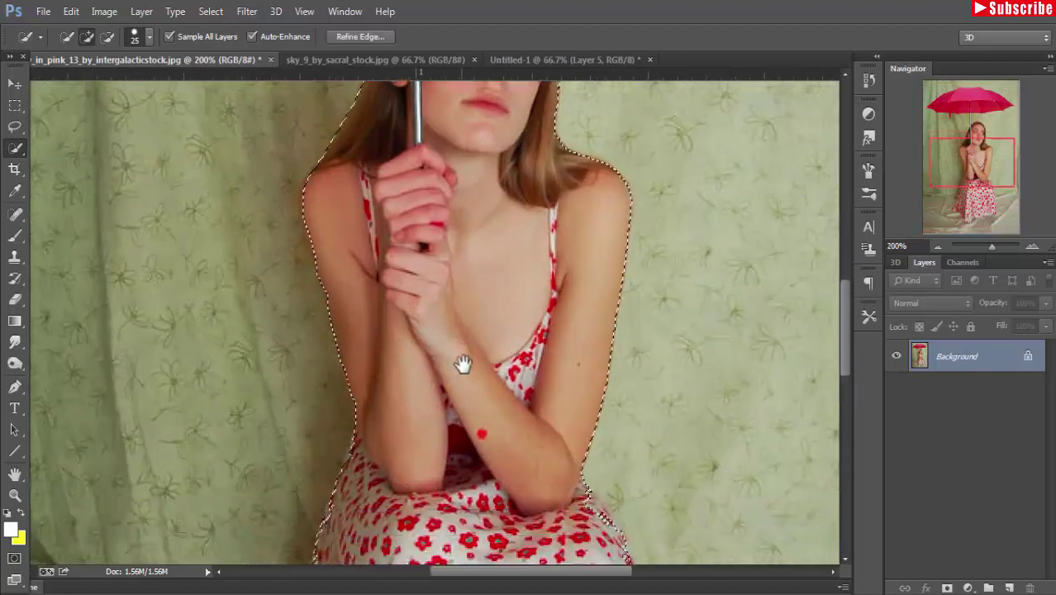
scroll(523, 358, "down", 3)
key("bracketleft")
key("bracketleft")
key("bracketleft")
key("bracketleft")
left_click_drag(522, 299, 538, 344)
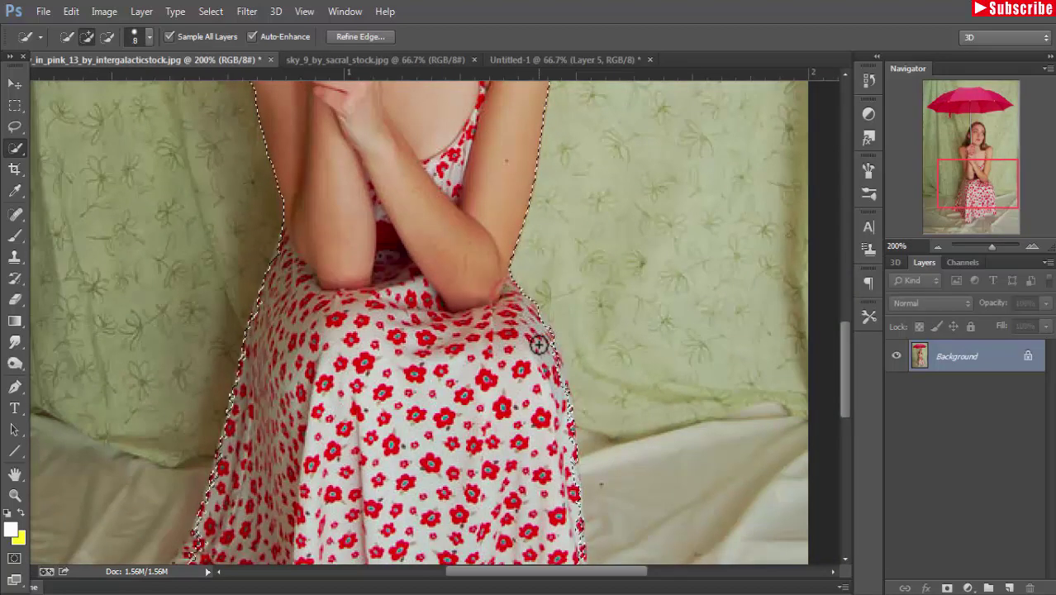
scroll(567, 461, "down", 3)
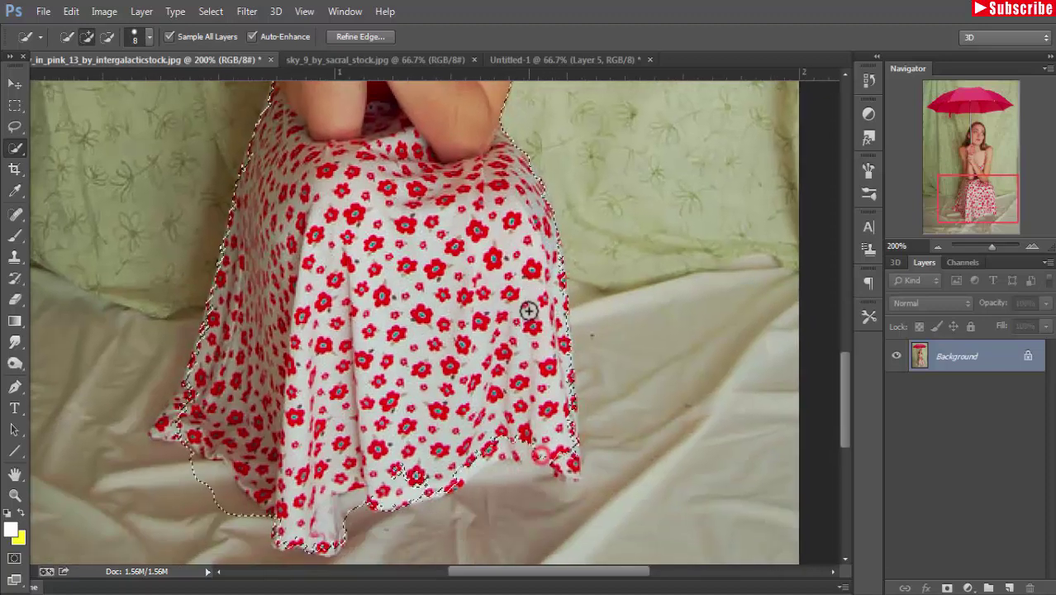
mouse_move(559, 297)
left_mouse_down()
mouse_move(570, 465)
mouse_move(514, 441)
mouse_move(421, 481)
left_mouse_up()
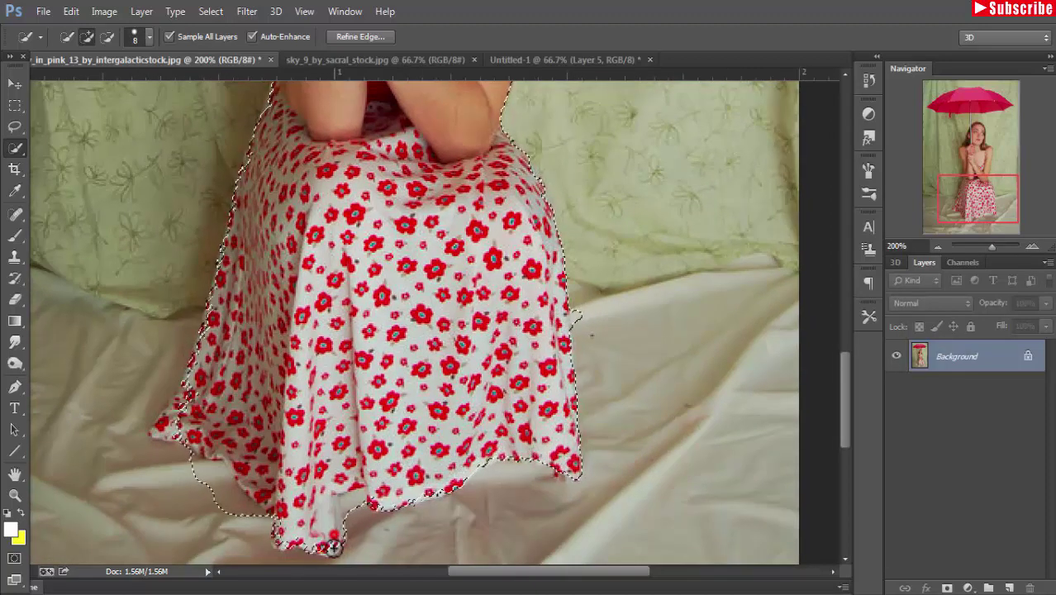
left_click_drag(205, 406, 159, 431)
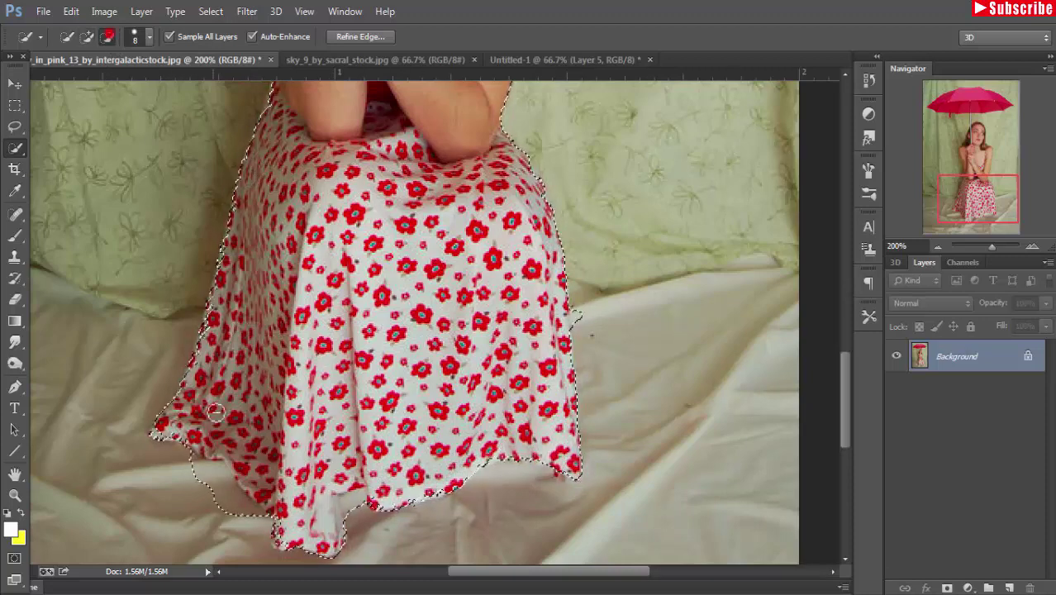
left_click_drag(248, 513, 184, 457)
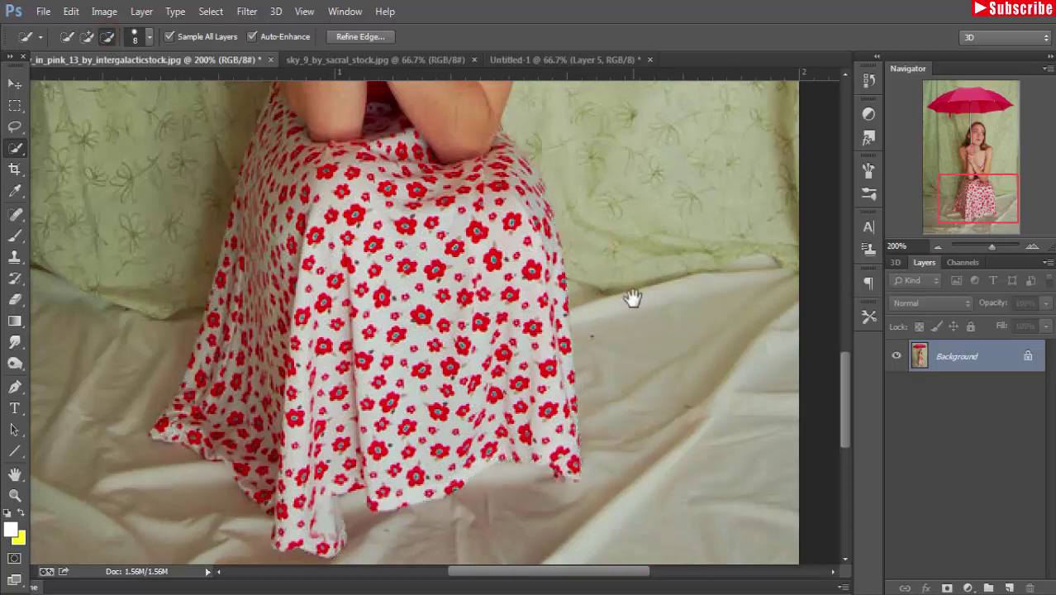
- Add the whole red umbrella and its pole to the selection with a smaller brush
scroll(632, 295, "up", 2)
scroll(620, 240, "up", 2)
scroll(653, 330, "up", 8)
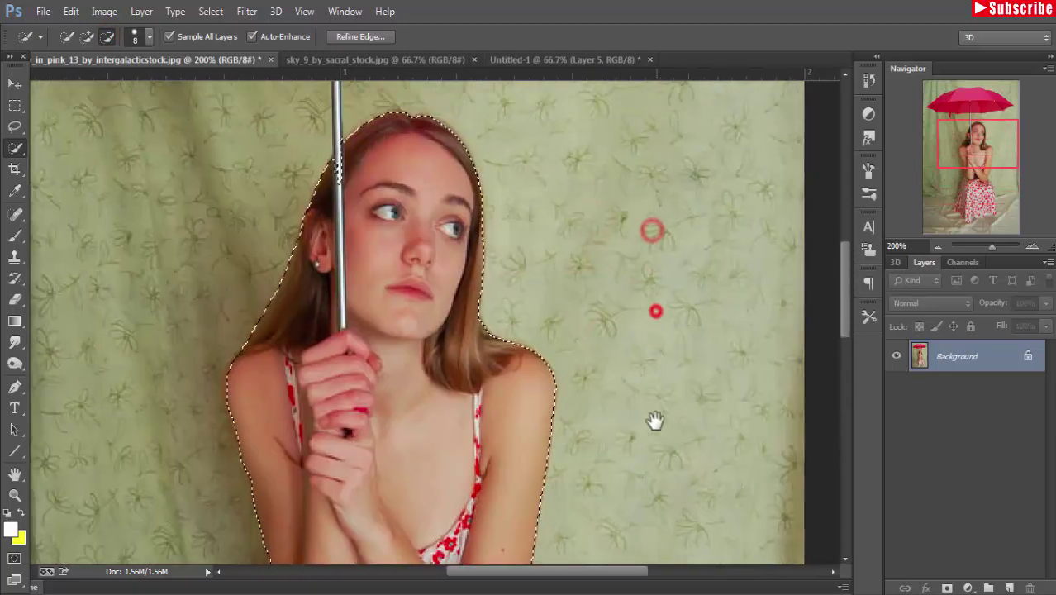
scroll(678, 438, "up", 6)
scroll(611, 356, "up", 5)
left_click_drag(461, 176, 216, 217)
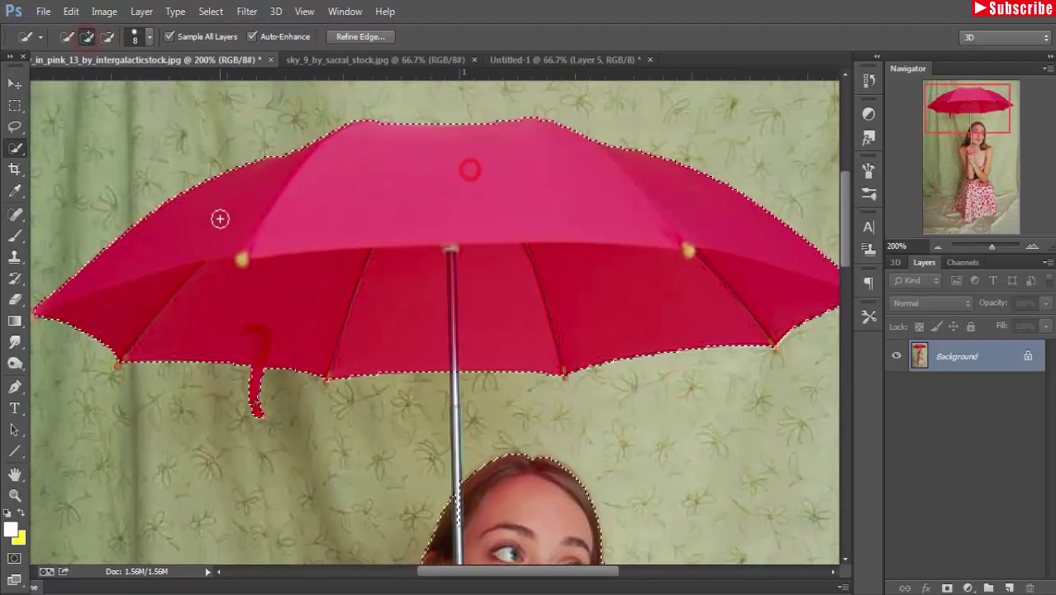
left_click_drag(540, 308, 496, 269)
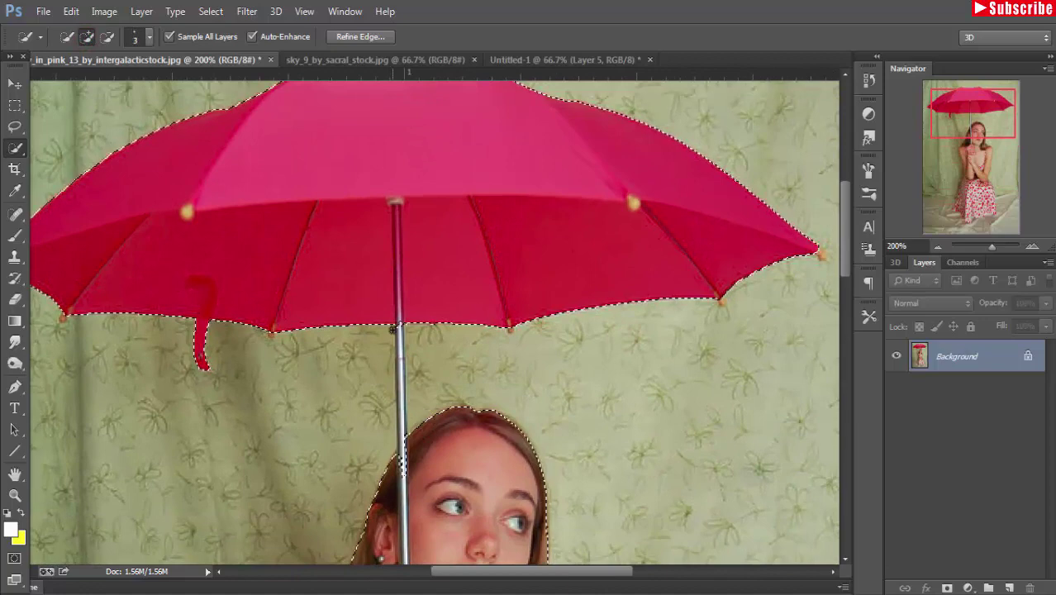
key("ctrl+plus")
key("bracketleft")
key("bracketleft")
key("bracketleft")
left_click_drag(389, 322, 393, 489)
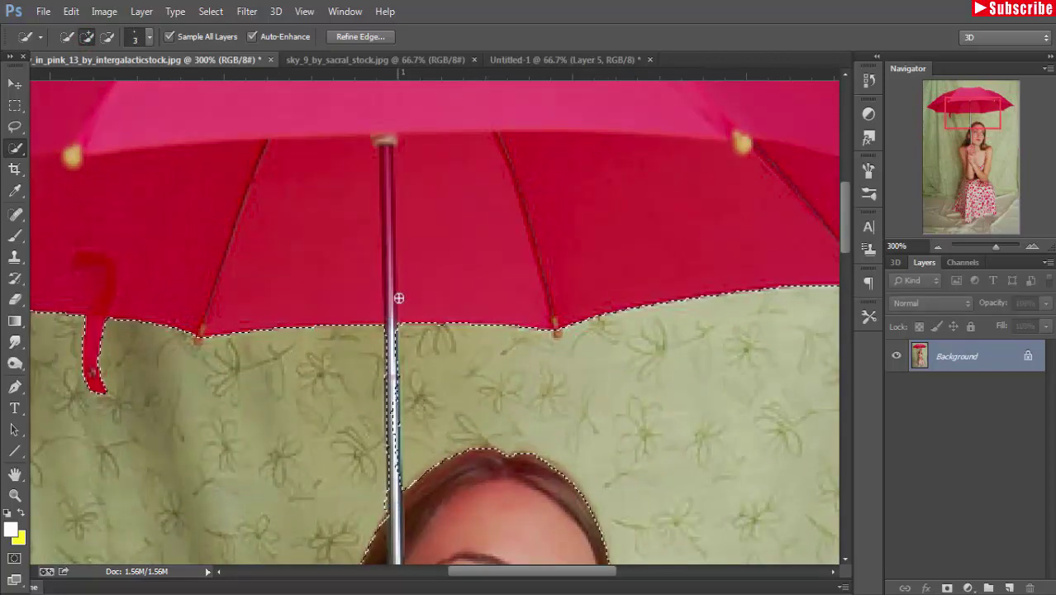
- Preview the selection edge and touch up the selection along the umbrella pole
key("ctrl+0")
key("ctrl+alt+r")
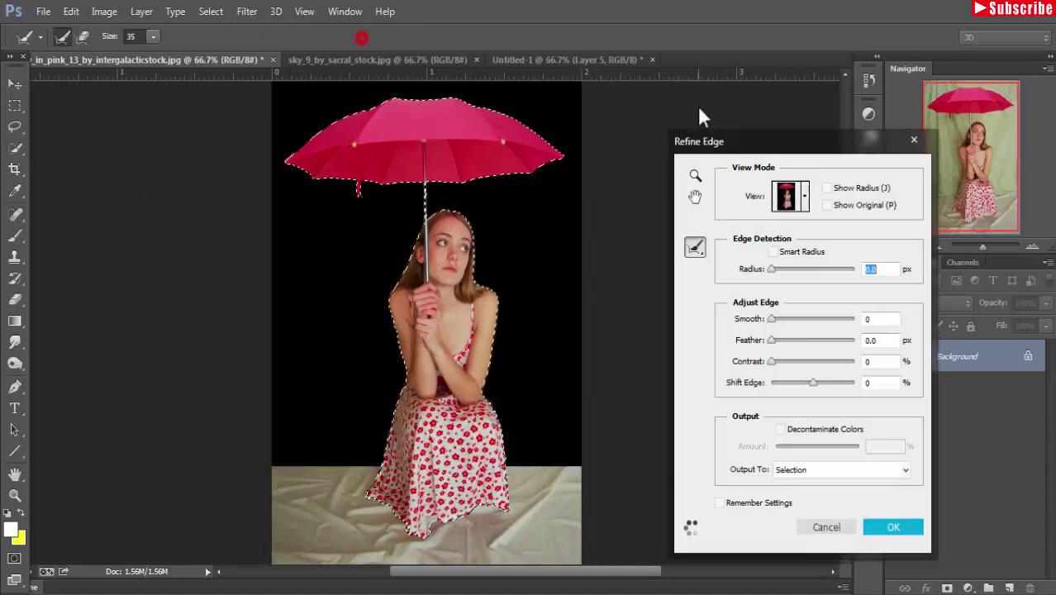
left_click(915, 137)
key("ctrl+plus")
key("ctrl+plus")
key("ctrl+plus")
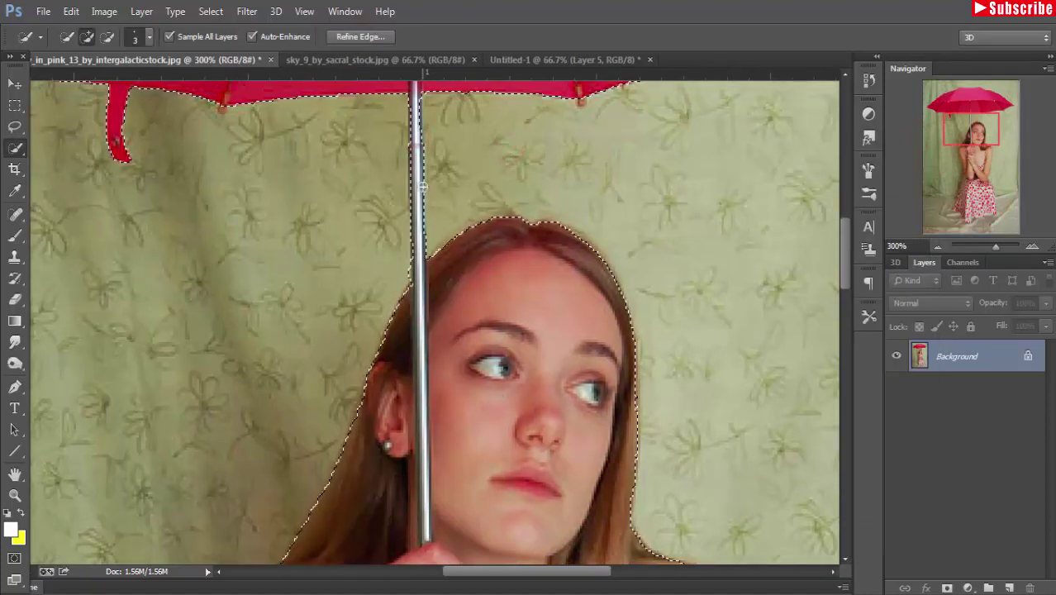
left_click_drag(413, 130, 420, 228)
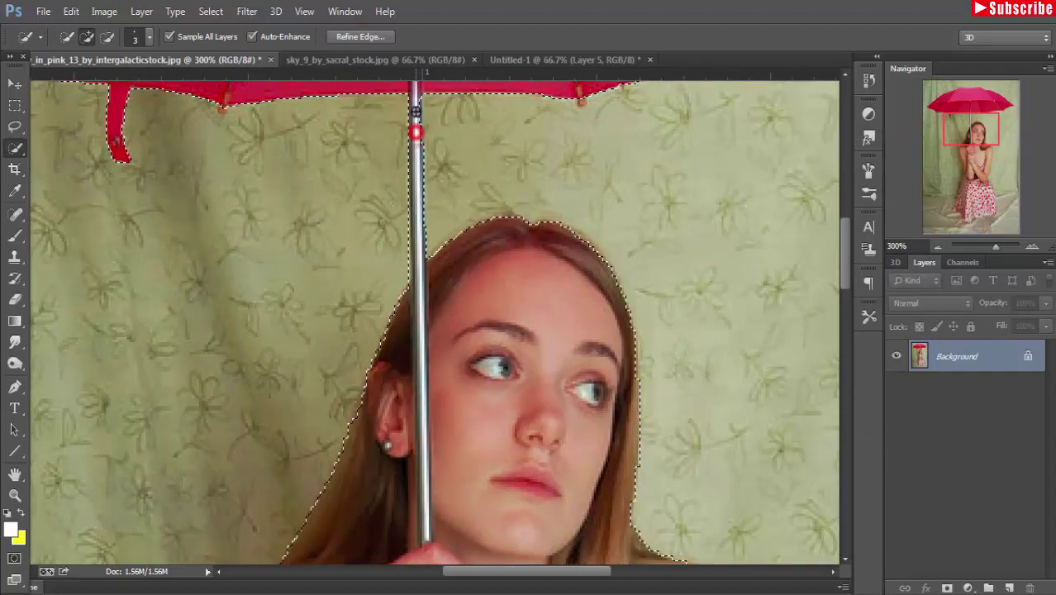
left_click(343, 36)
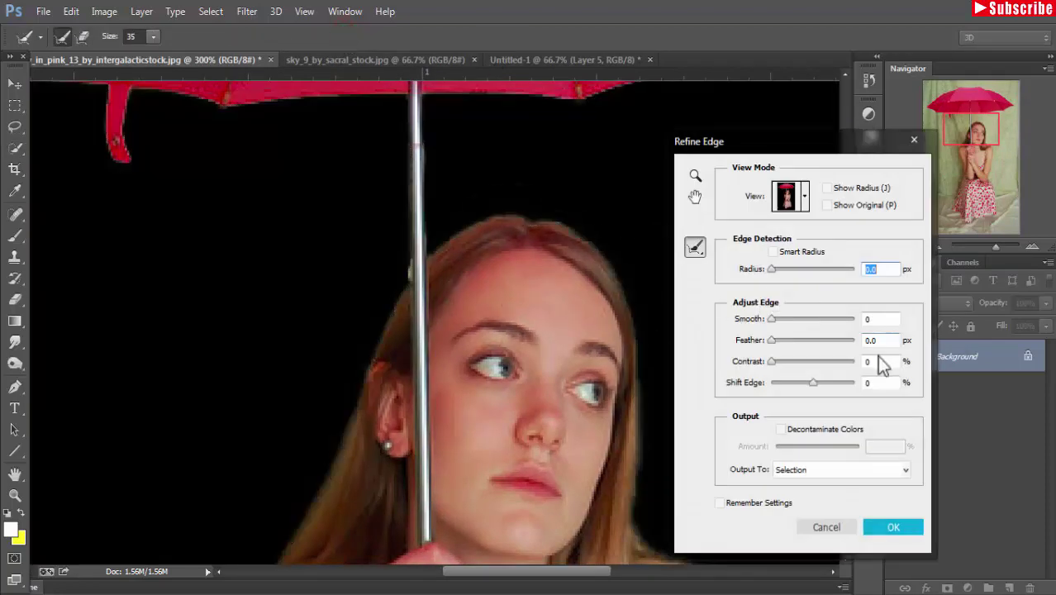
- Raise Refine Edge's Smooth slider slightly and apply it to the girl-and-umbrella selection
key("ctrl+minus")
key("ctrl+minus")
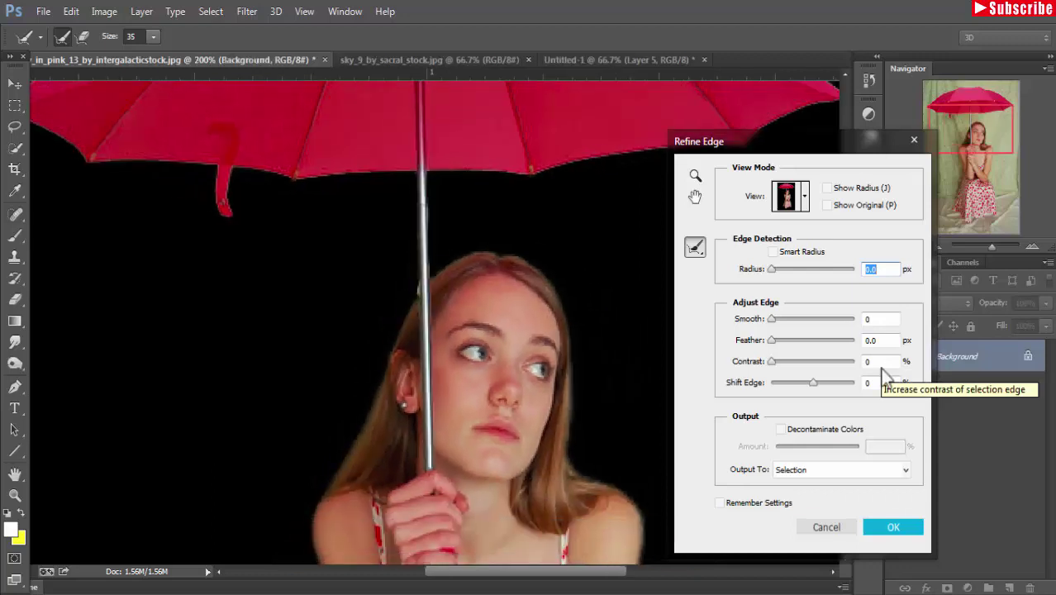
key("ctrl+minus")
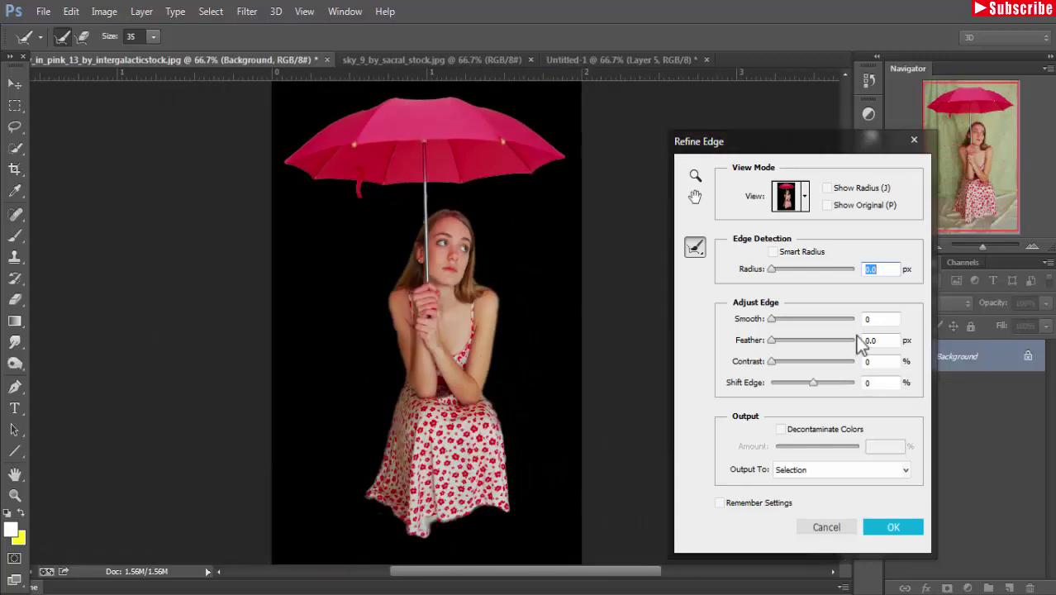
left_click_drag(772, 321, 777, 322)
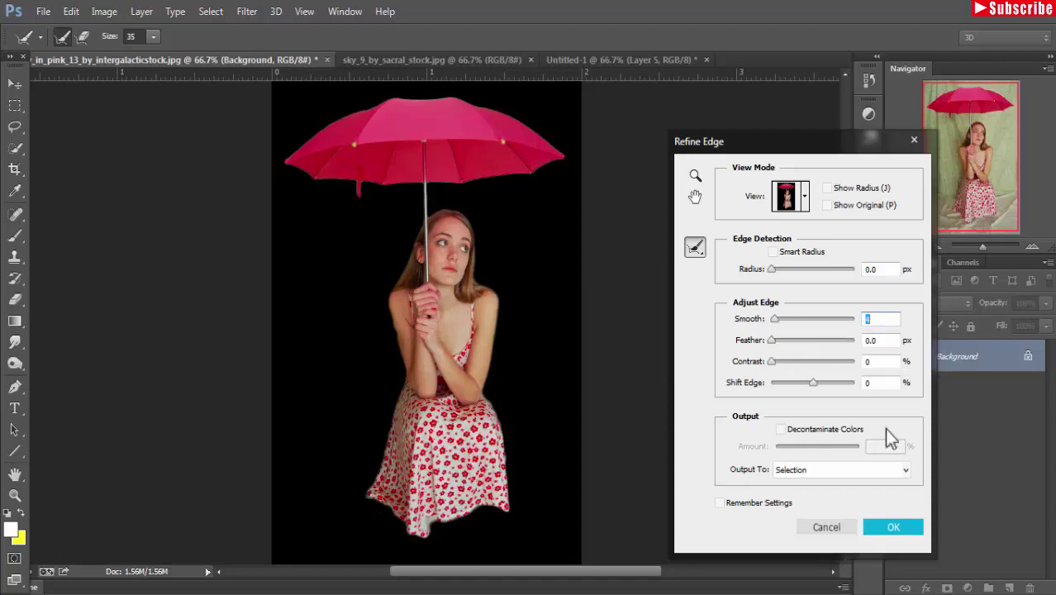
left_click(897, 524)
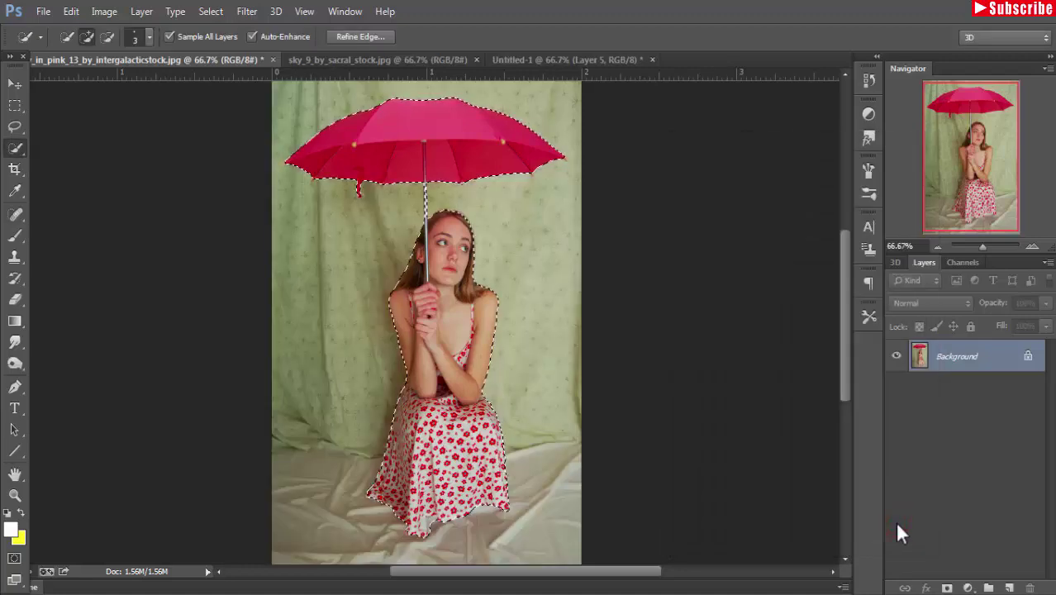
- Copy the cut-out girl with umbrella into Untitled-1 and close the source photo
left_click(14, 83)
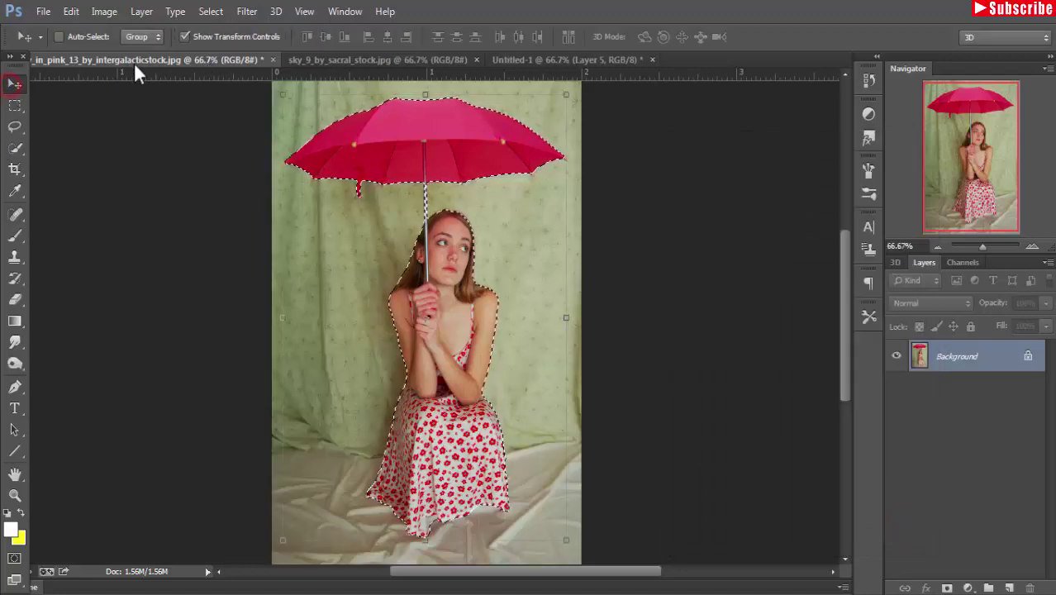
mouse_move(134, 60)
left_mouse_down()
mouse_move(132, 87)
mouse_move(475, 122)
mouse_move(747, 123)
left_mouse_up()
left_click(312, 61)
left_click_drag(787, 347, 483, 351)
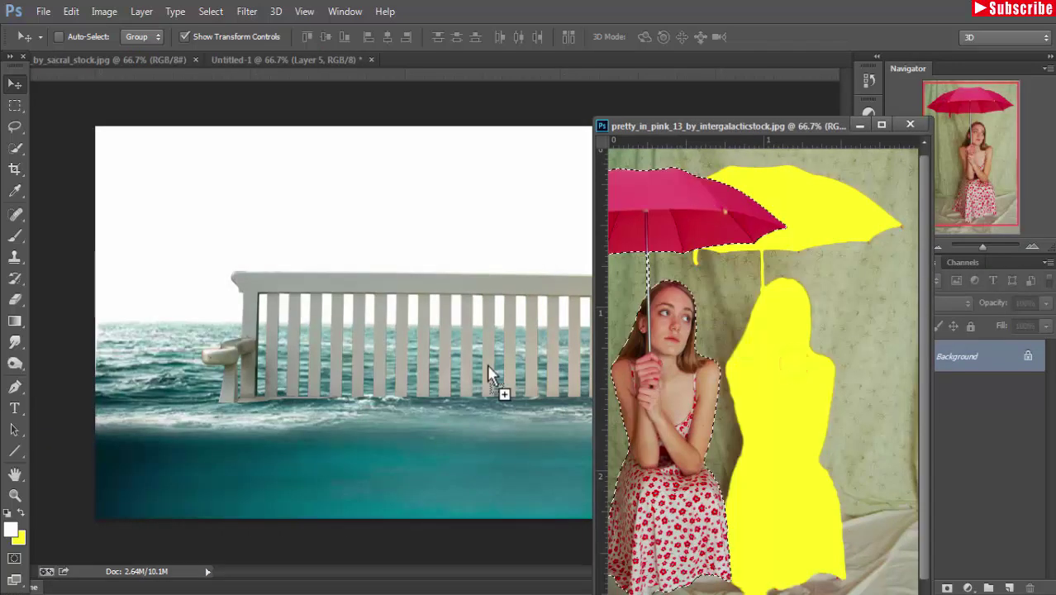
left_click(853, 123)
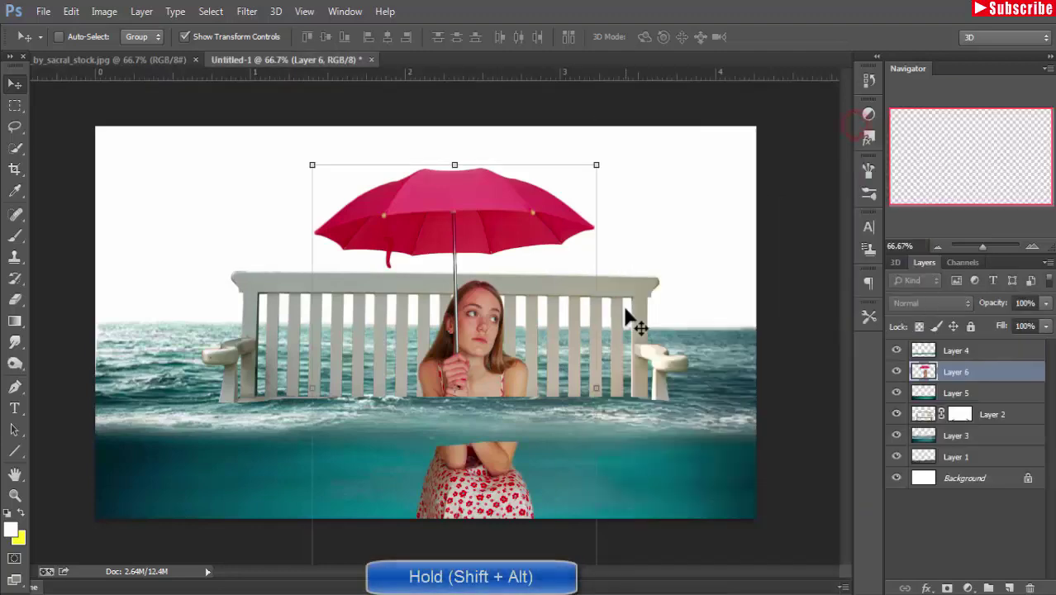
- Scale the girl down and position her seated on the bench
left_click_drag(597, 166, 573, 248)
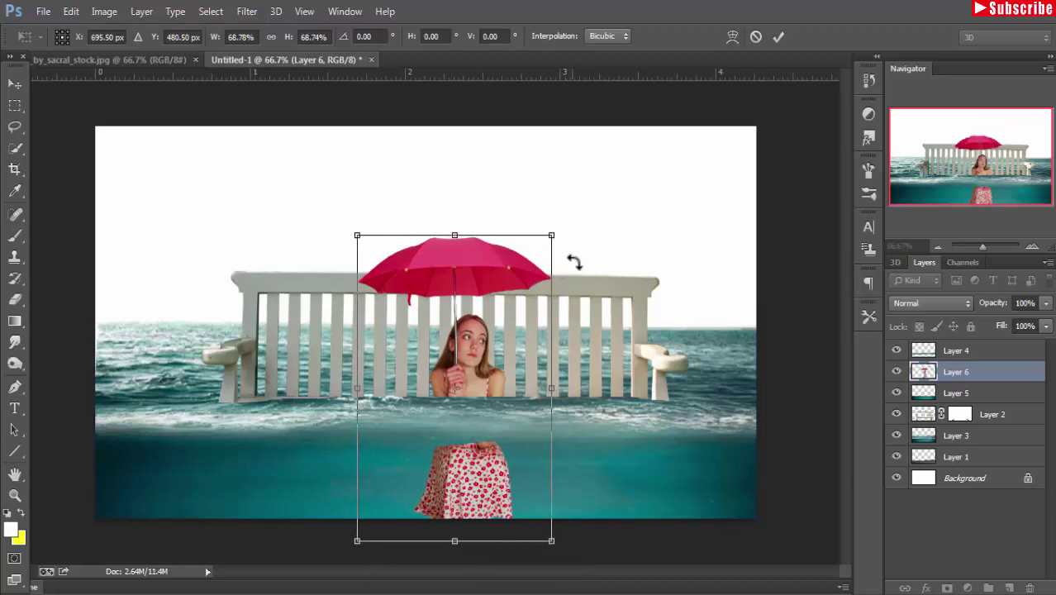
mouse_move(473, 367)
left_mouse_down()
mouse_move(463, 266)
mouse_move(433, 266)
left_mouse_up()
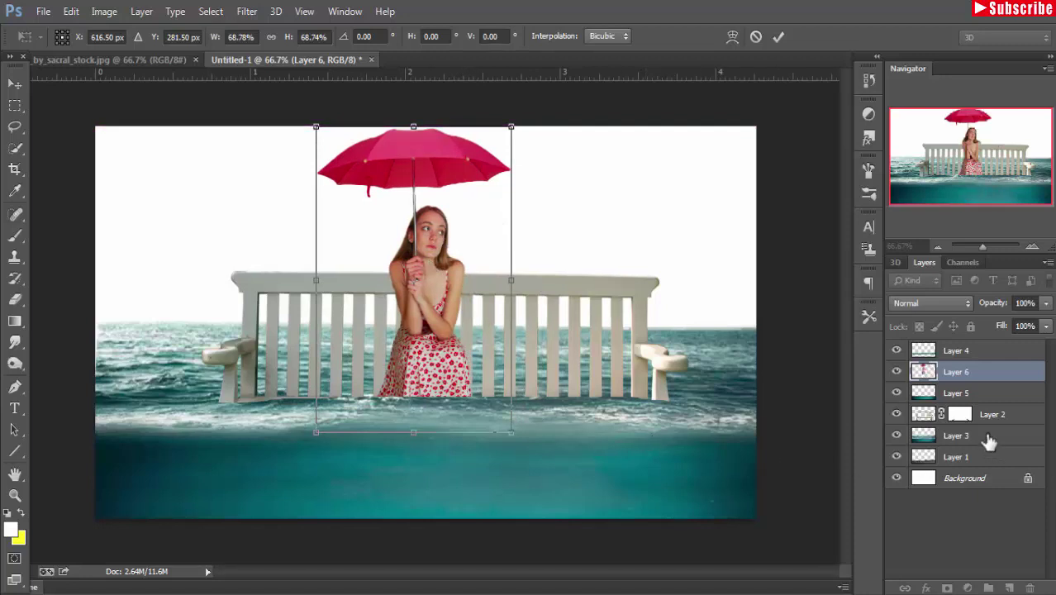
left_click(780, 38)
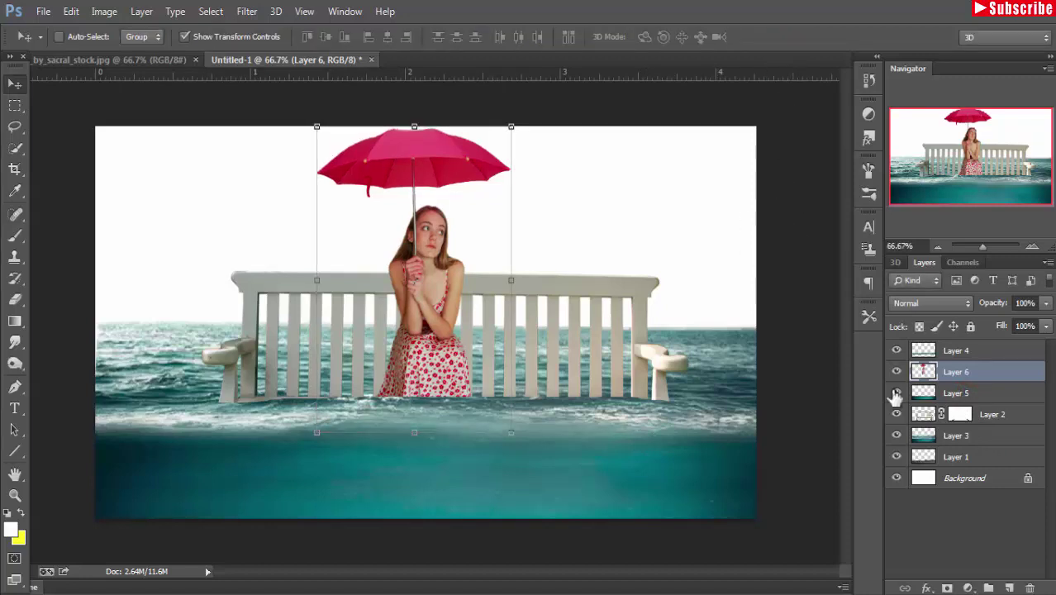
- Move Layer 5 above the girl's layer, make it semi-transparent, and raise Layer 1
left_click(958, 394)
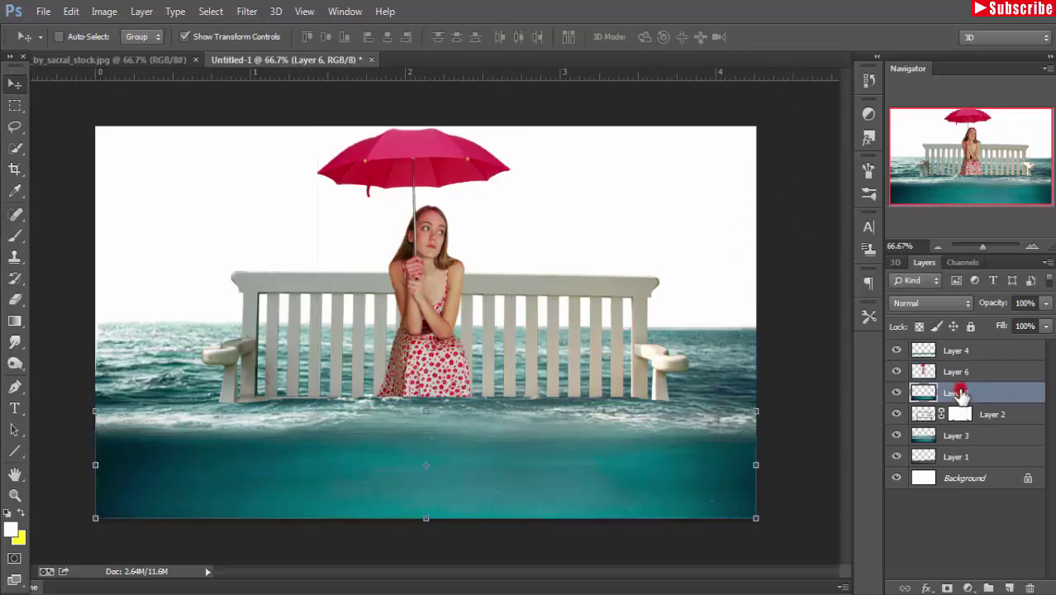
left_click_drag(959, 395, 962, 367)
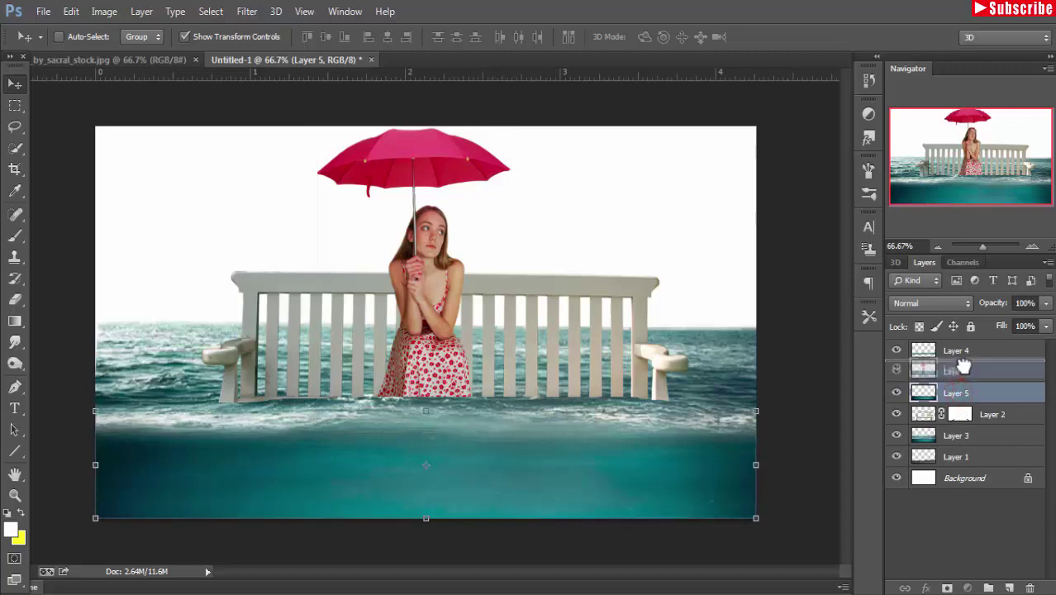
left_click(1045, 303)
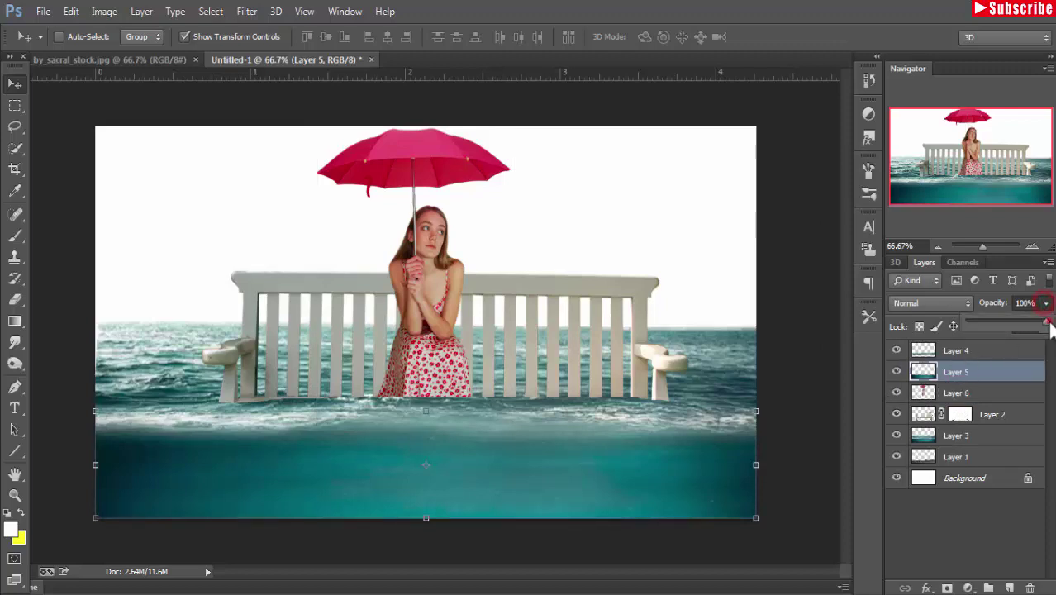
left_click_drag(1048, 324, 1000, 324)
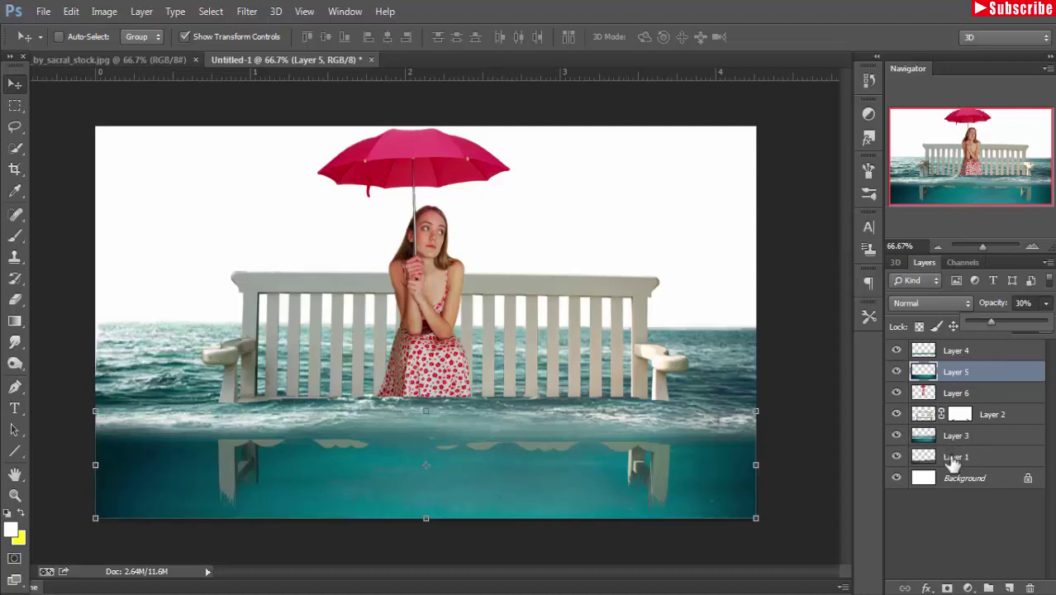
left_click_drag(954, 465, 963, 419)
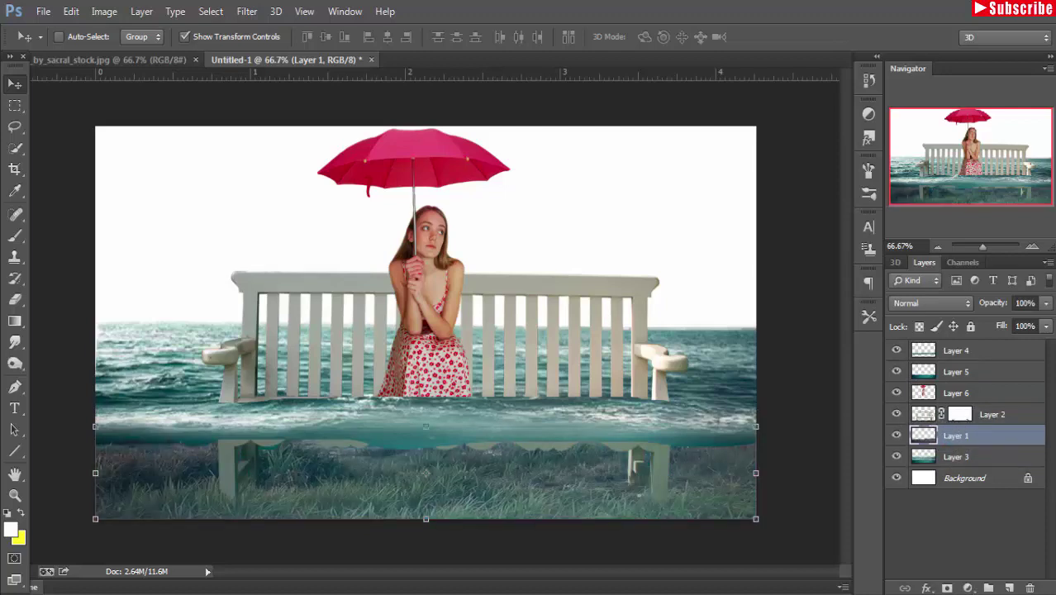
- Lower Layer 4's opacity to about 48% and add a layer mask
left_click(957, 351)
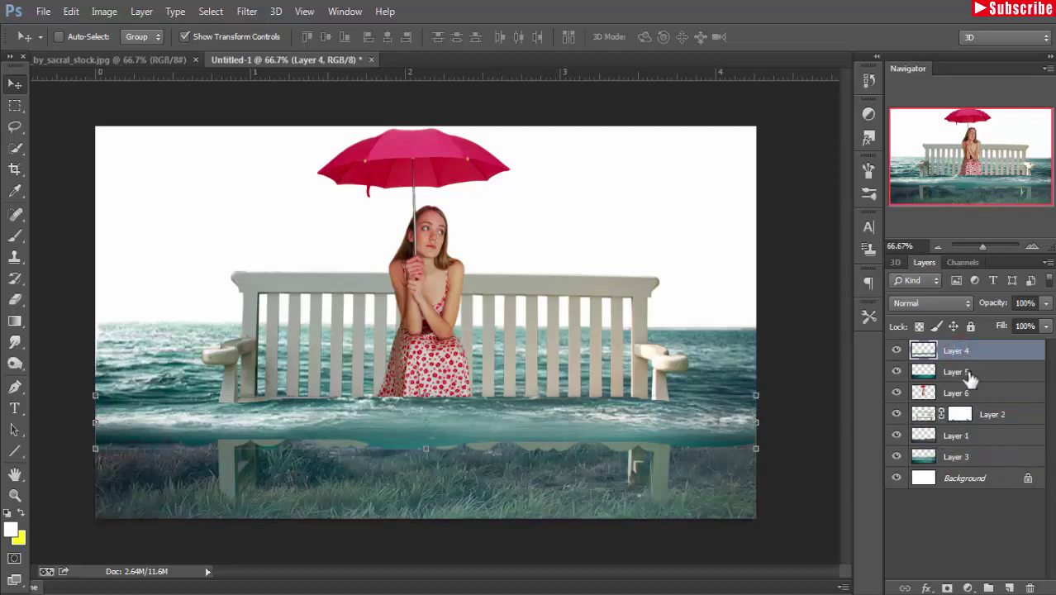
left_click(1045, 305)
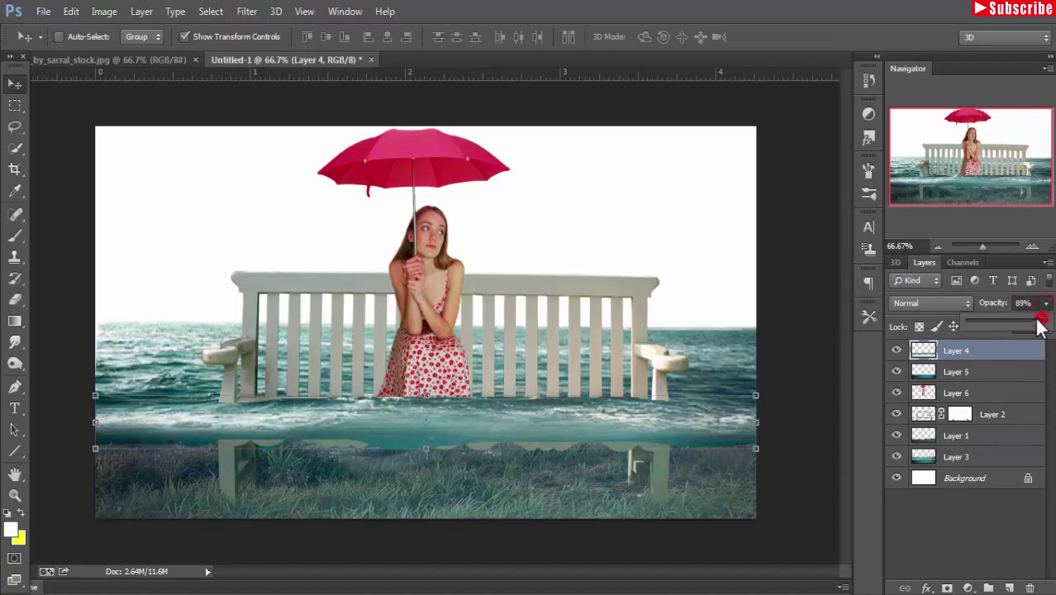
left_click_drag(1040, 325, 1008, 328)
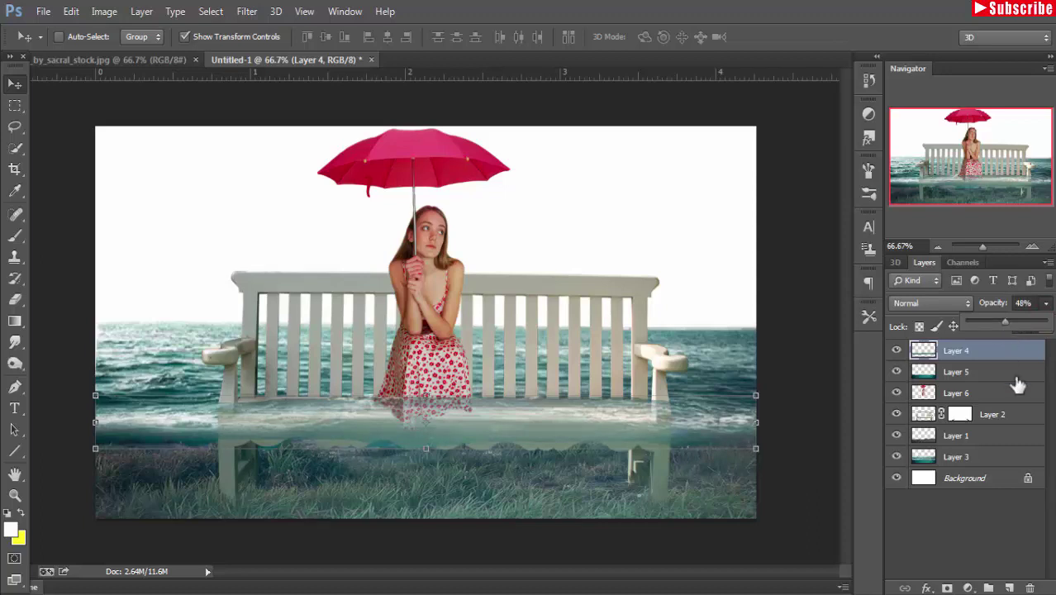
left_click(947, 587)
- Set up a soft round brush at size 60 with 42% opacity
left_click(15, 237)
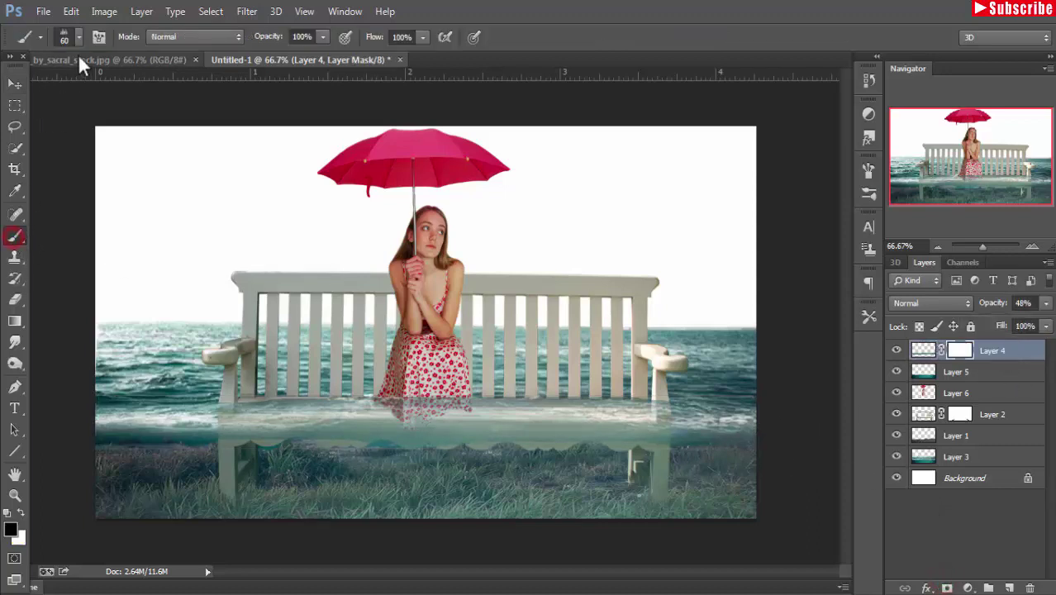
left_click(79, 37)
left_click(302, 187)
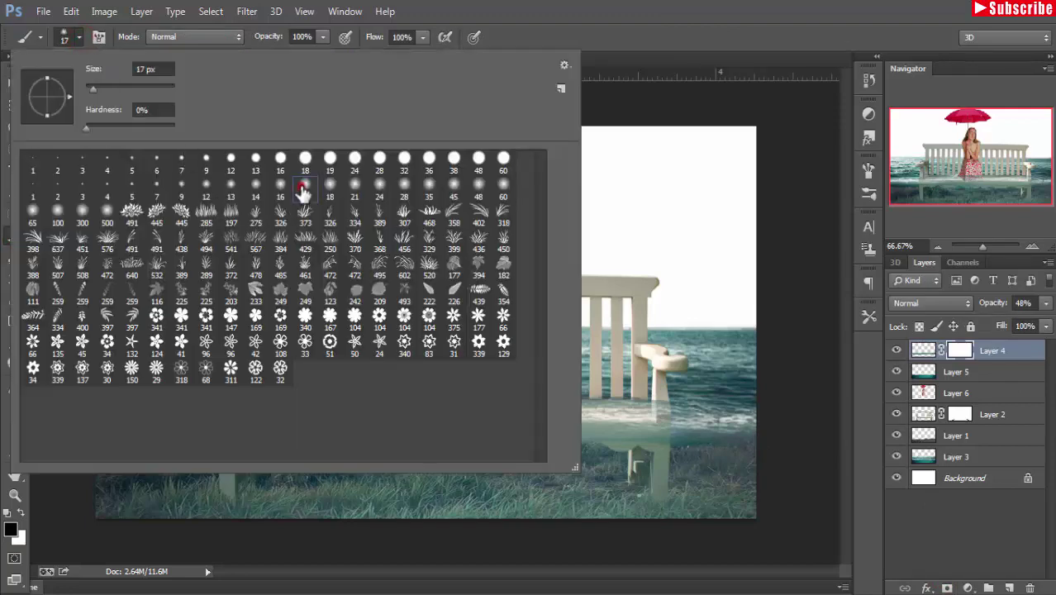
left_click(498, 38)
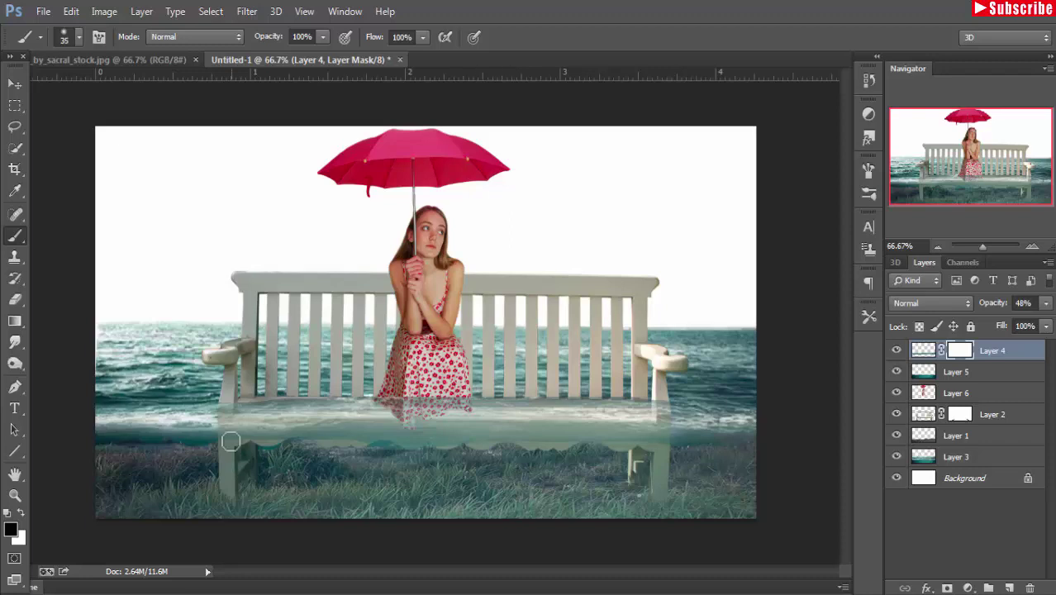
key("bracketright")
key("bracketright")
key("bracketright")
left_click(322, 38)
left_click_drag(321, 55, 278, 54)
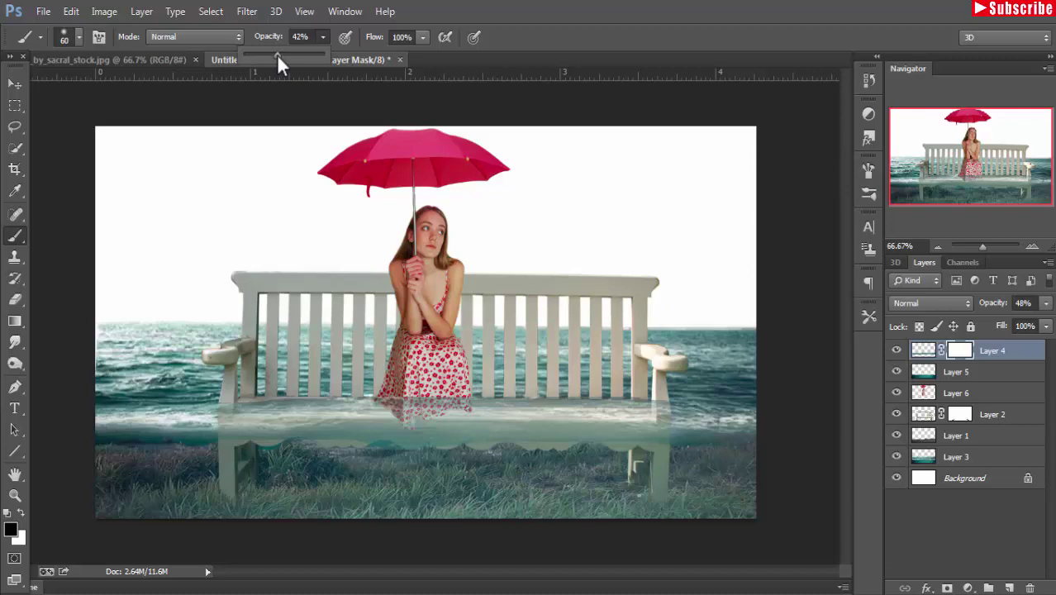
left_click(95, 444)
- Paint black on Layer 4's mask to fade the water into the grass
mouse_move(233, 446)
left_mouse_down()
mouse_move(587, 440)
mouse_move(645, 452)
mouse_move(667, 437)
mouse_move(776, 432)
mouse_move(758, 453)
mouse_move(804, 441)
mouse_move(759, 427)
left_mouse_up()
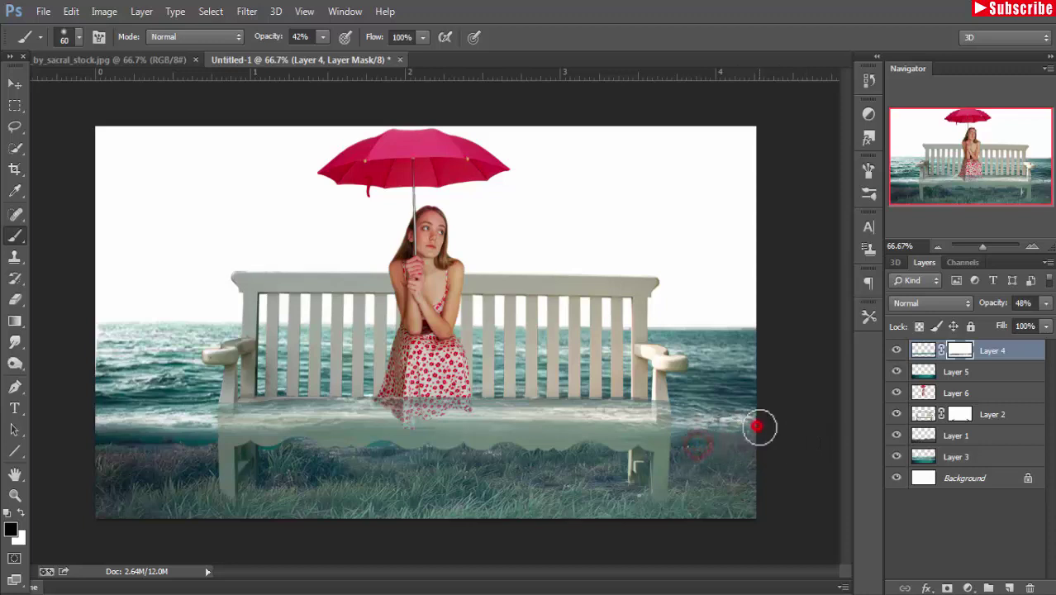
mouse_move(188, 449)
left_mouse_down()
mouse_move(105, 435)
mouse_move(220, 443)
left_mouse_up()
left_click(930, 435)
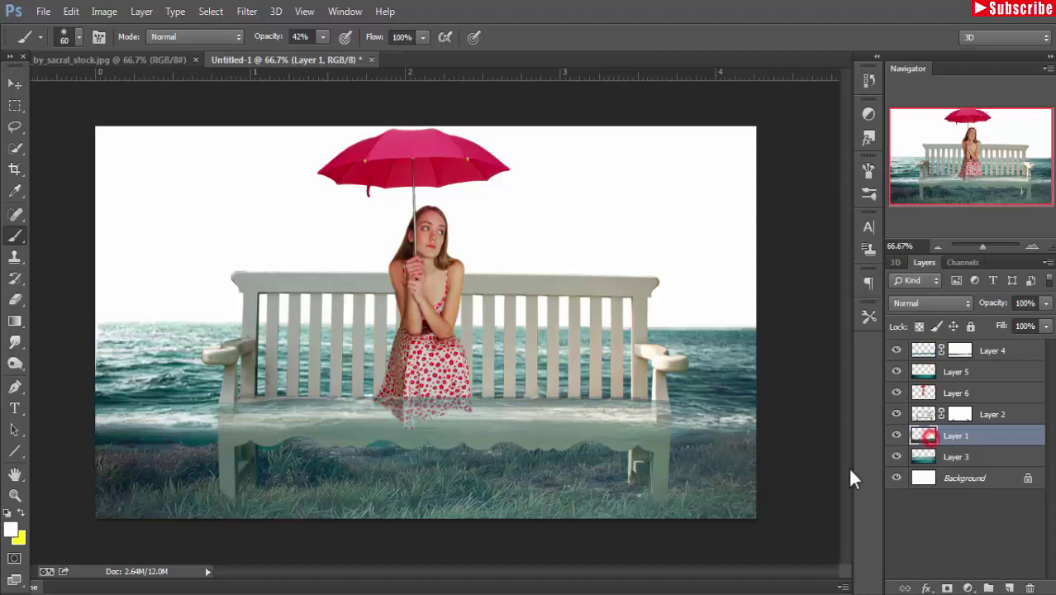
- Add a mask to Layer 1 and paint black along the left grass edge
left_click(947, 588)
key("d")
mouse_move(87, 428)
left_mouse_down()
mouse_move(160, 442)
mouse_move(747, 436)
mouse_move(390, 430)
mouse_move(63, 449)
mouse_move(352, 427)
left_mouse_up()
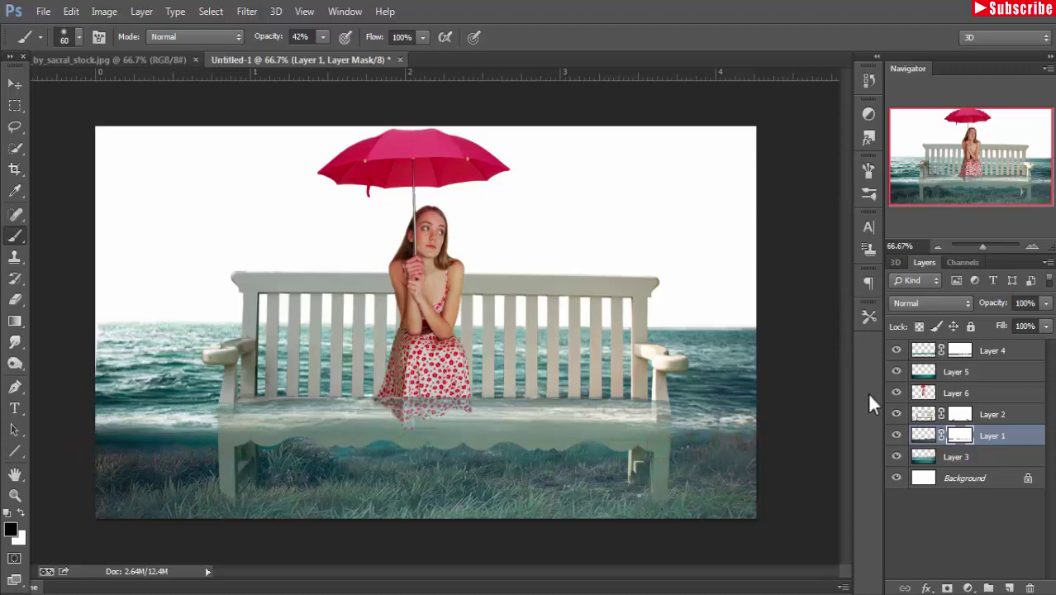
- Stretch Layer 1 taller upward with Free Transform
left_click(996, 438)
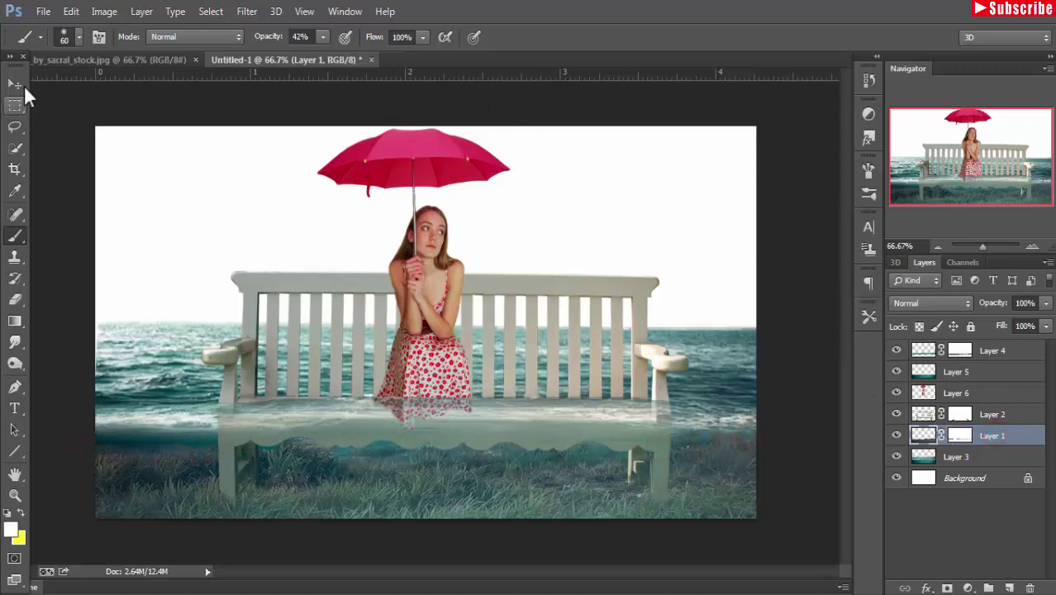
left_click(15, 84)
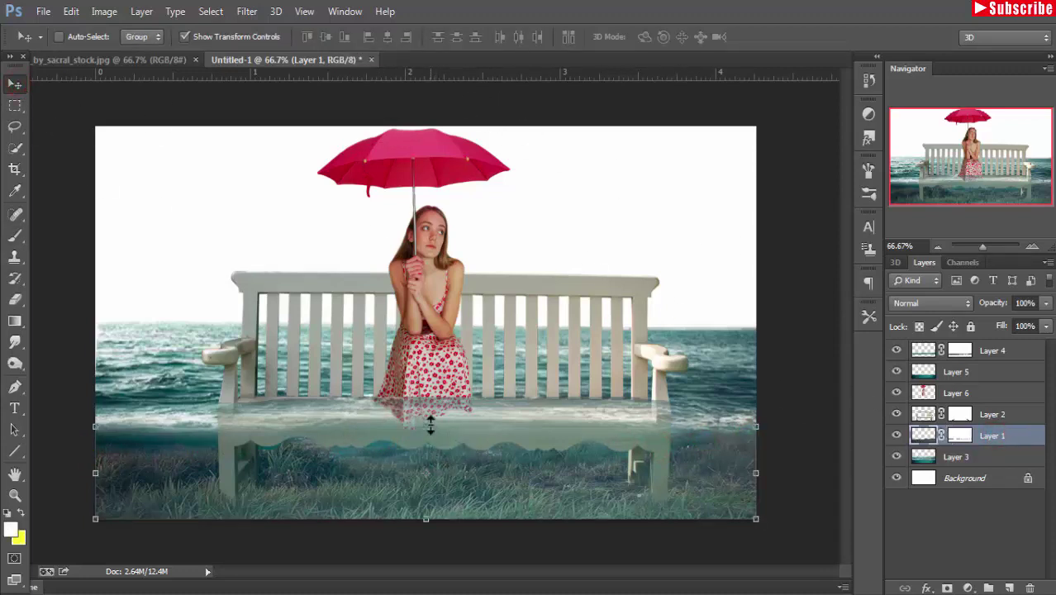
left_click_drag(429, 425, 433, 395)
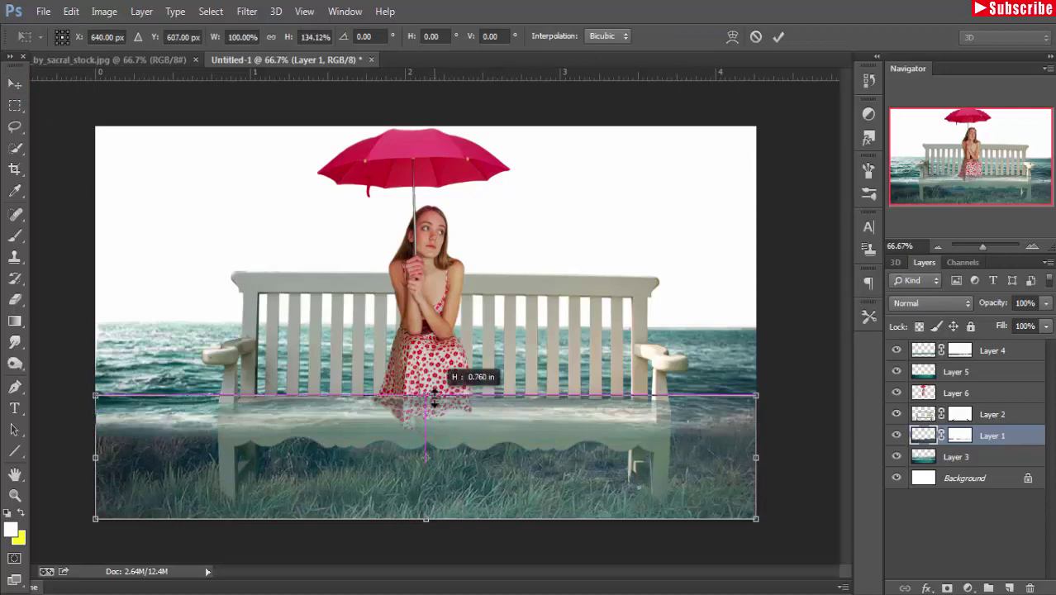
left_click(136, 61)
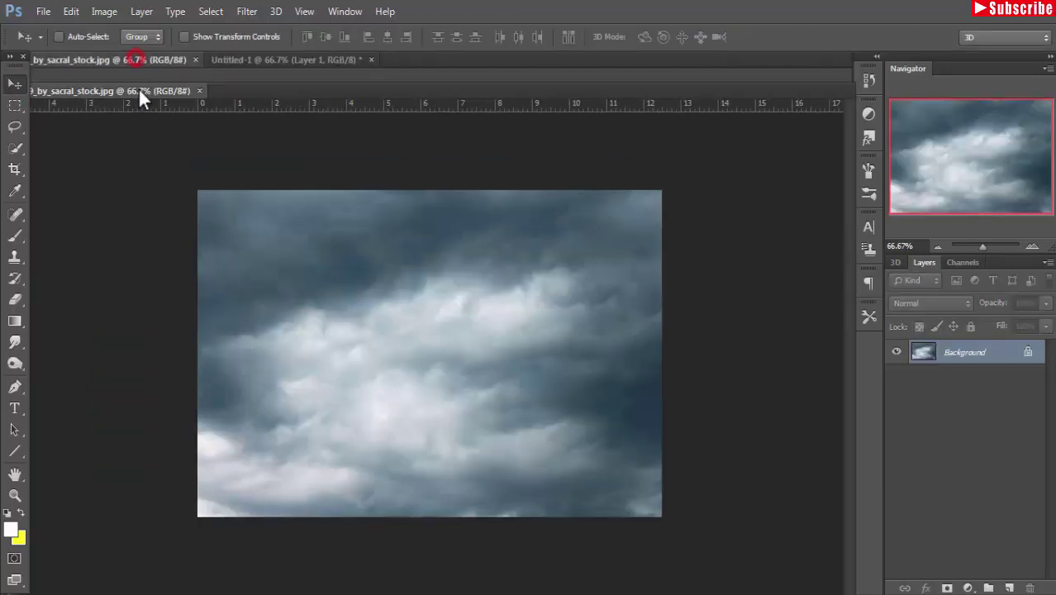
- Copy the stormy clouds image into the composite and move it into the sky area
mouse_move(138, 62)
left_mouse_down()
mouse_move(138, 88)
mouse_move(636, 109)
left_mouse_up()
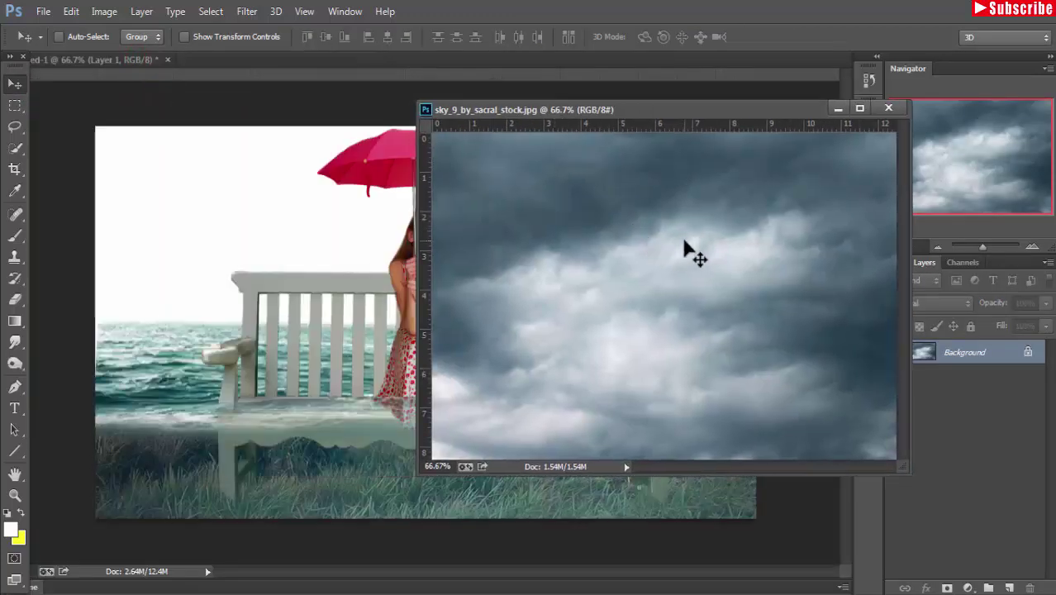
left_click_drag(690, 246, 304, 210)
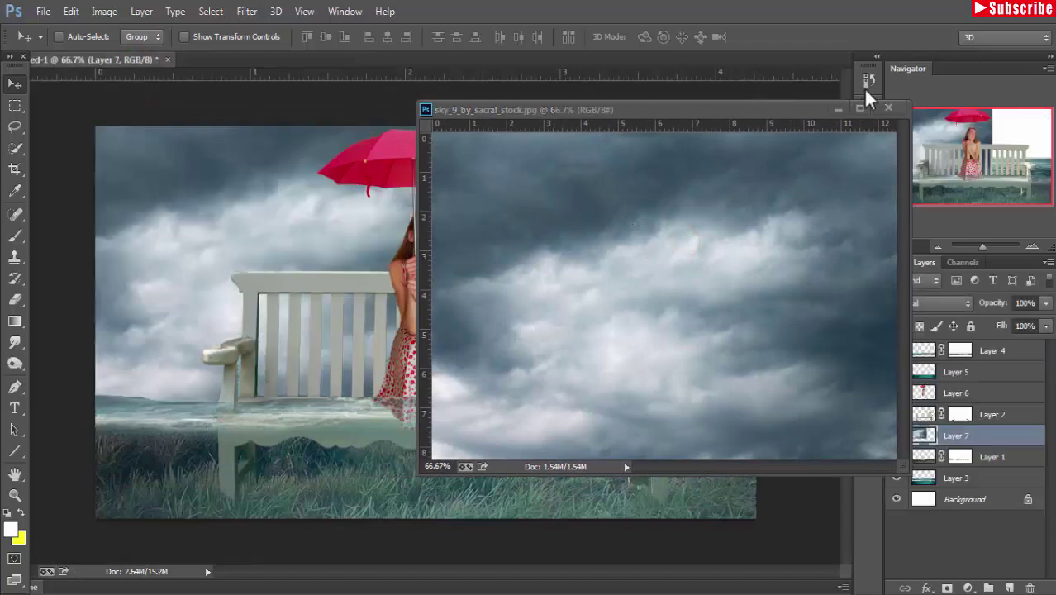
left_click(838, 109)
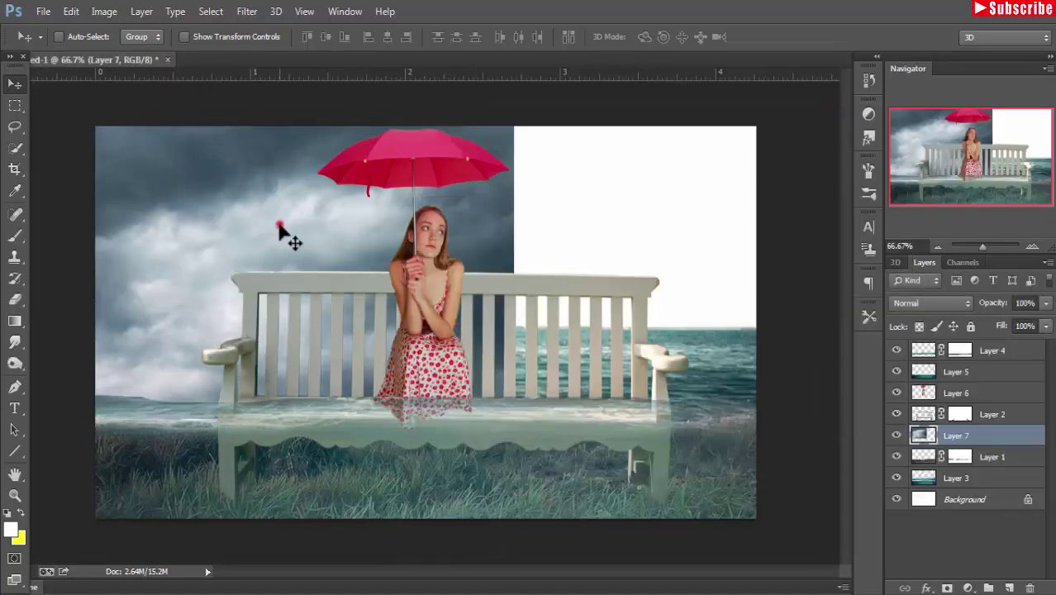
left_click_drag(282, 229, 380, 261)
- Stretch the clouds across the full canvas width and place Layer 7 above Background
left_click(185, 36)
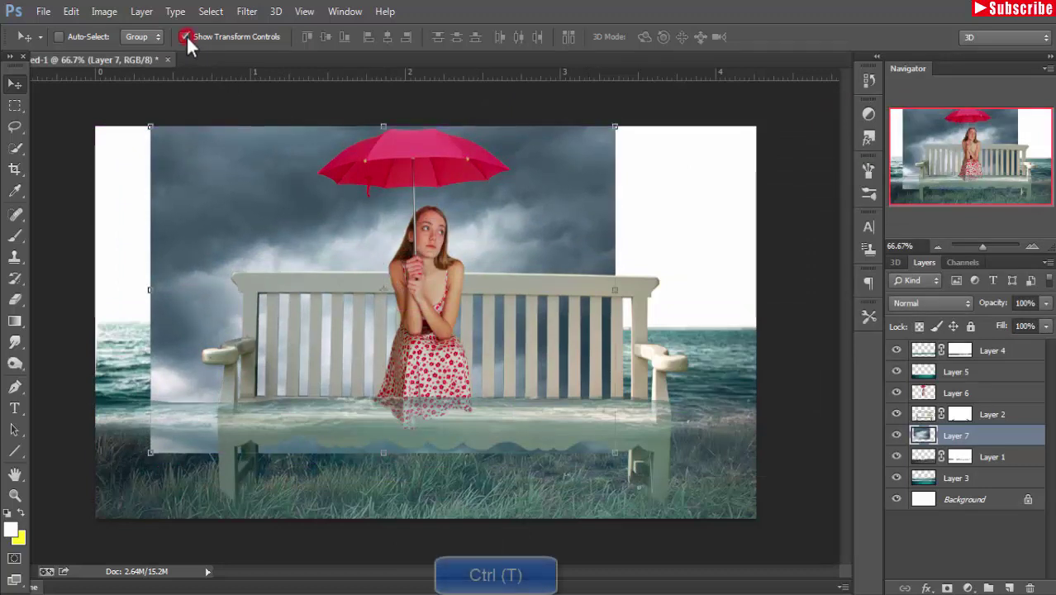
left_click_drag(611, 450, 692, 353)
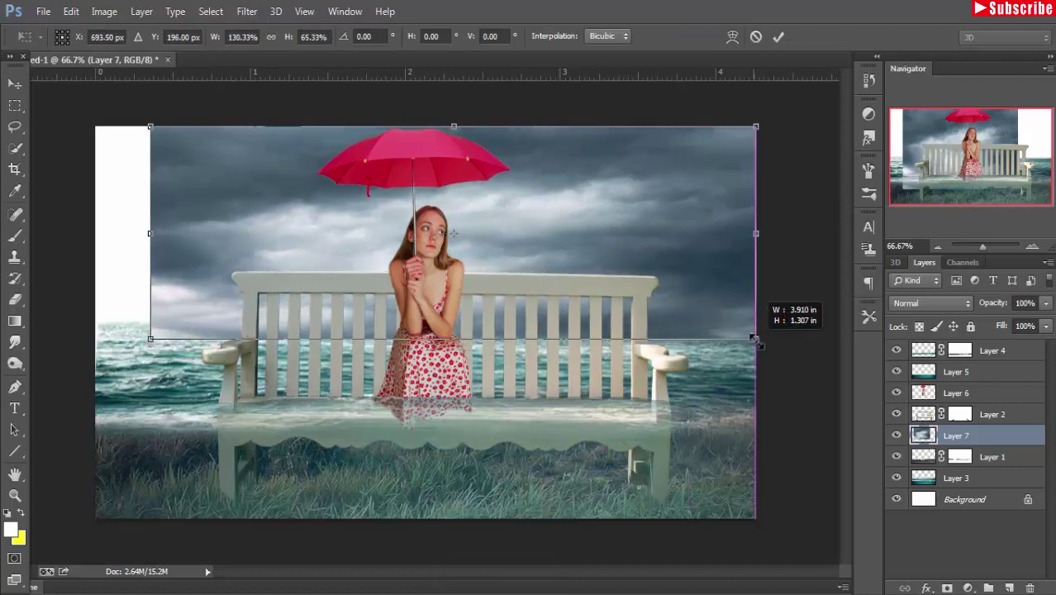
left_click_drag(693, 353, 789, 340)
left_click_drag(149, 231, 89, 226)
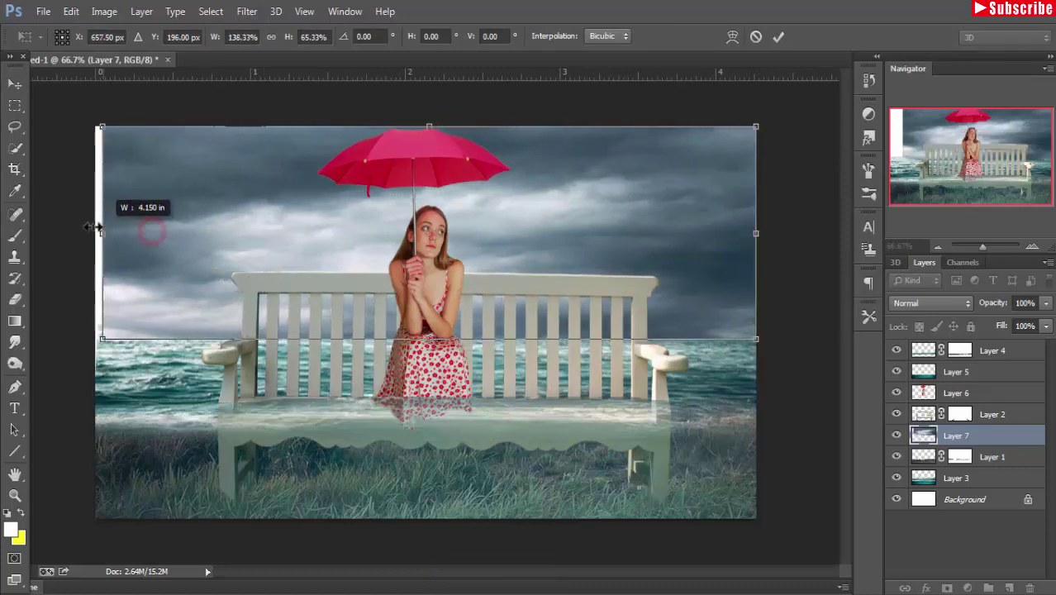
left_click(776, 35)
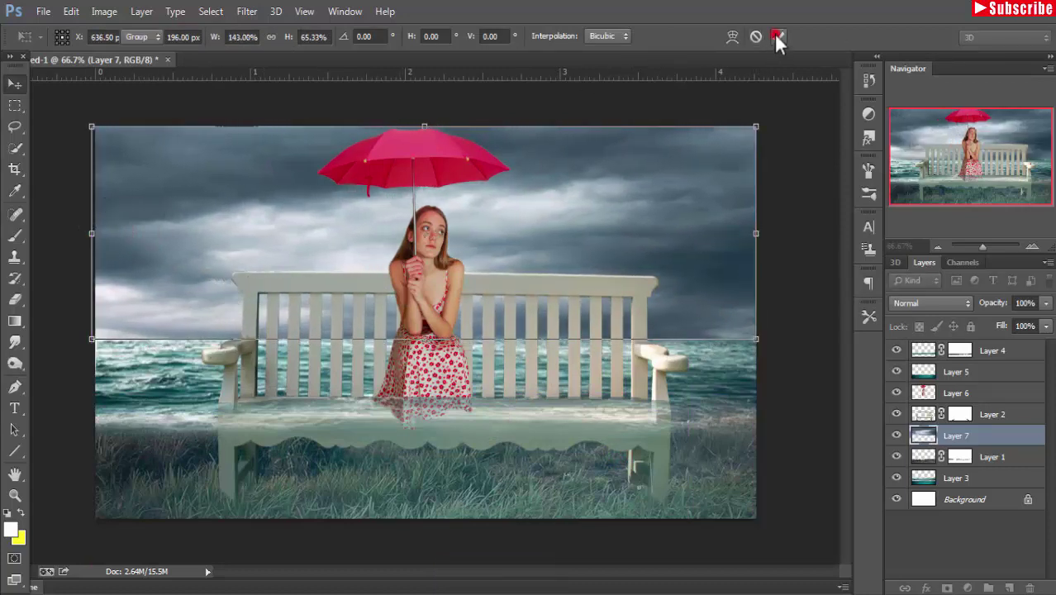
left_click_drag(980, 439, 980, 482)
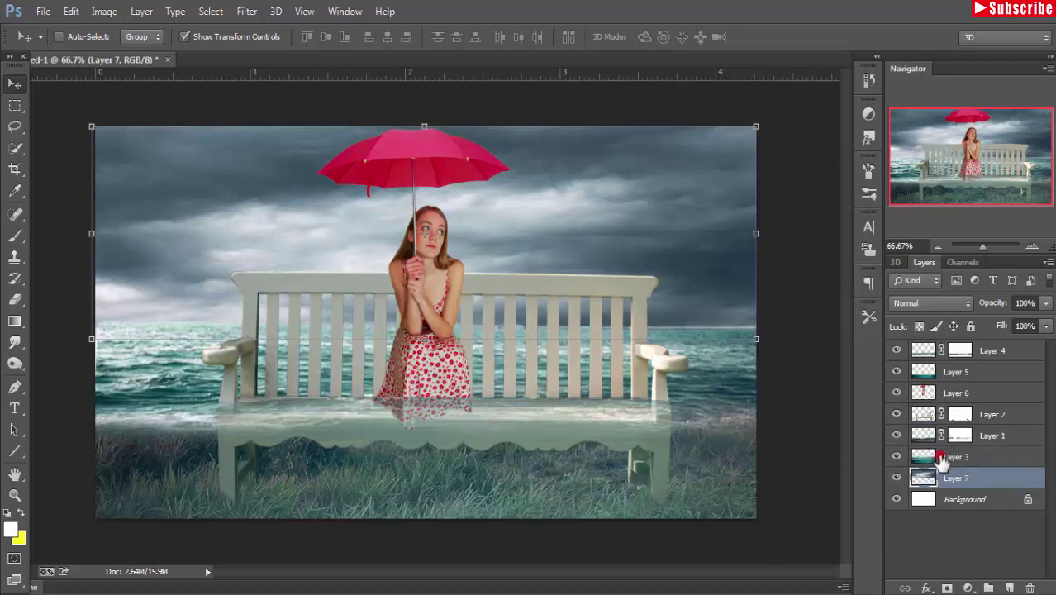
left_click(942, 463)
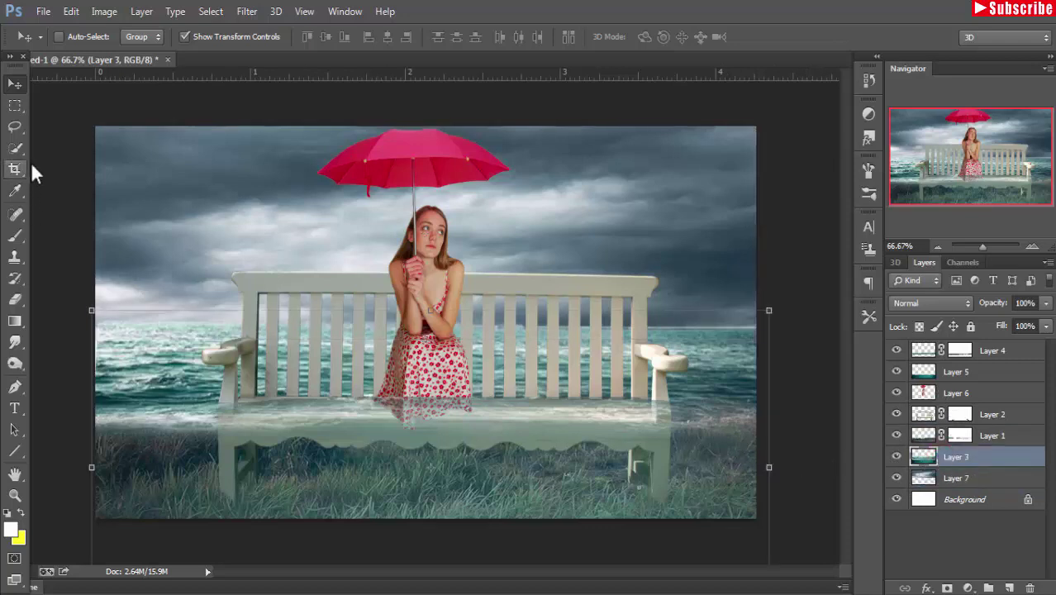
- Lasso a band of sea across the bench base and copy-paste it to a new layer
left_click(14, 126)
mouse_move(108, 364)
left_mouse_down()
mouse_move(159, 419)
mouse_move(542, 415)
mouse_move(693, 401)
mouse_move(697, 382)
mouse_move(249, 381)
left_mouse_up()
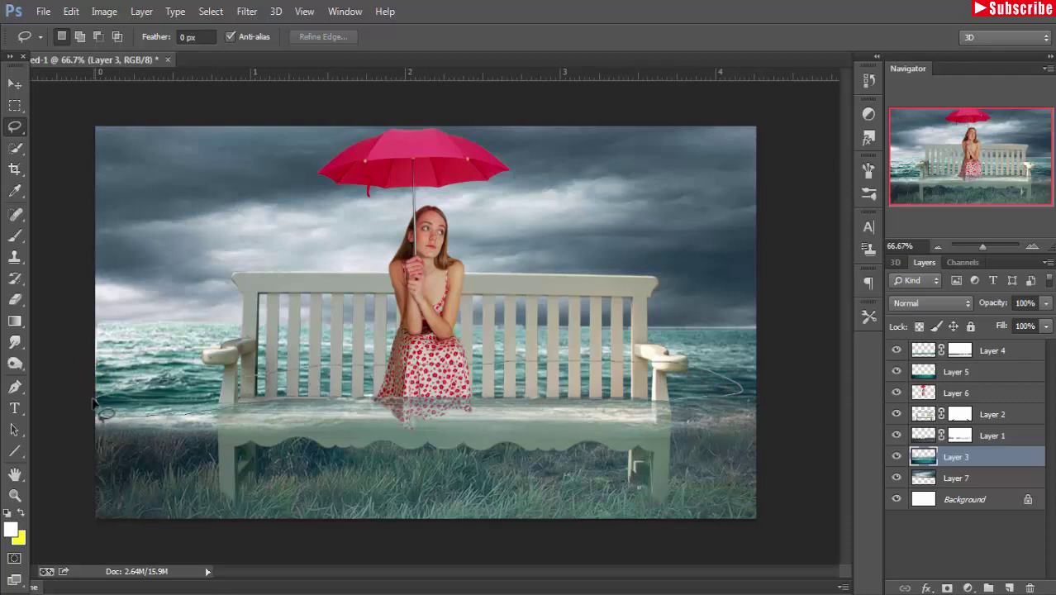
left_click_drag(139, 390, 98, 402)
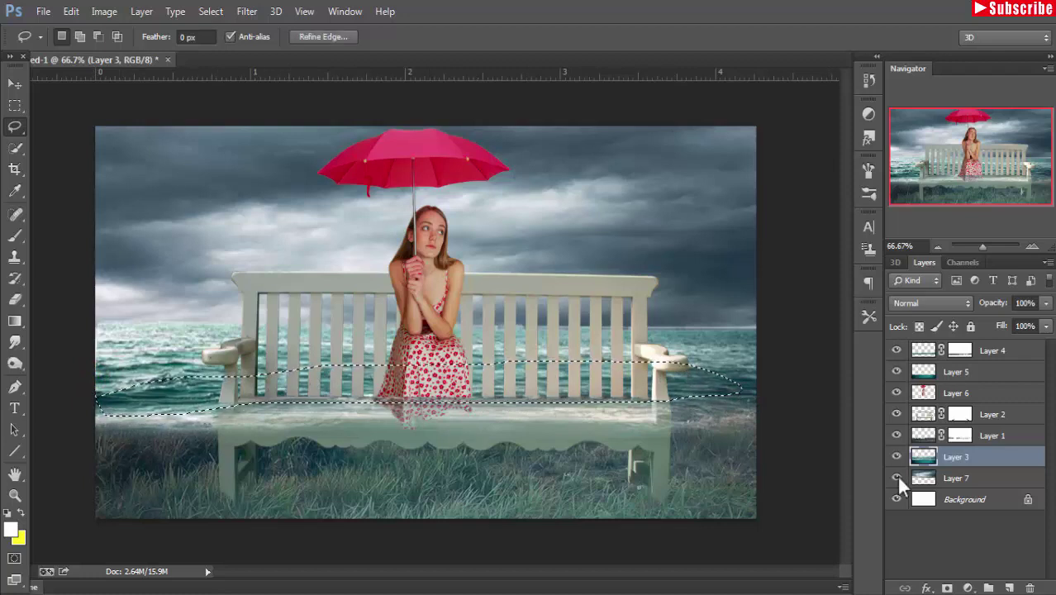
left_click(71, 12)
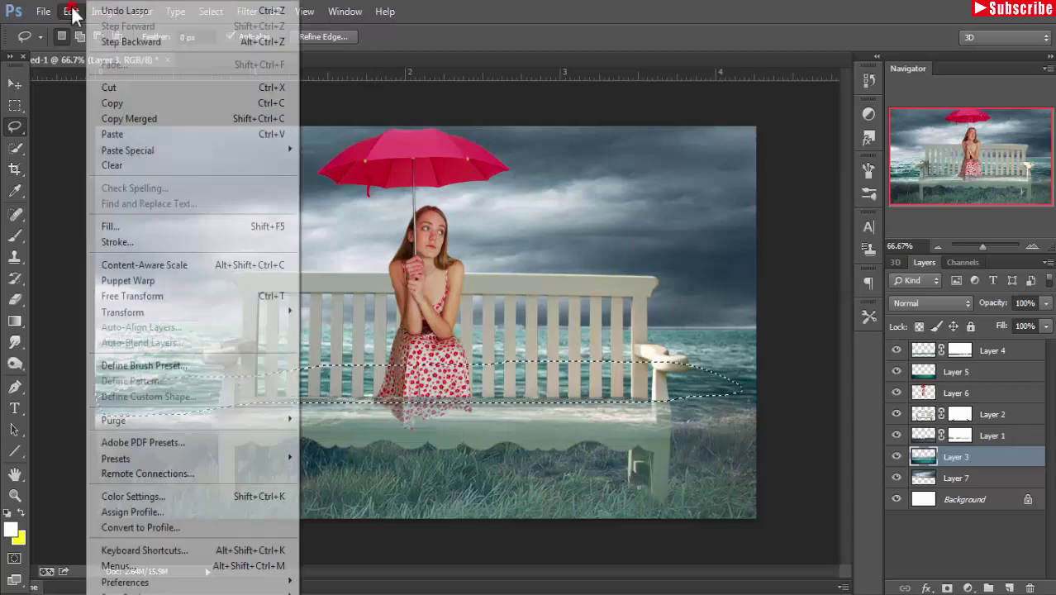
left_click(129, 97)
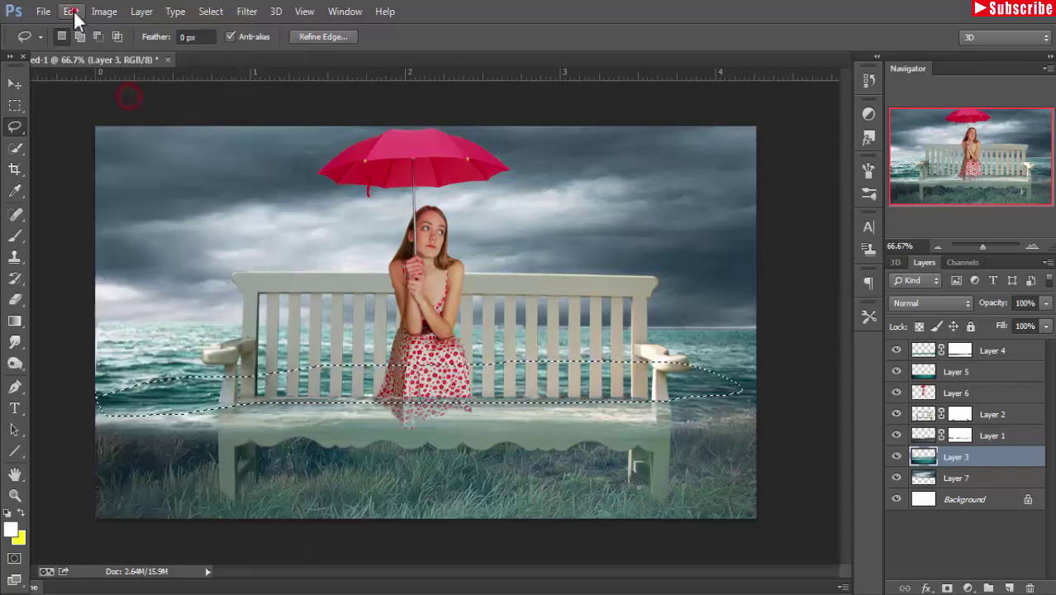
left_click(72, 11)
left_click(119, 135)
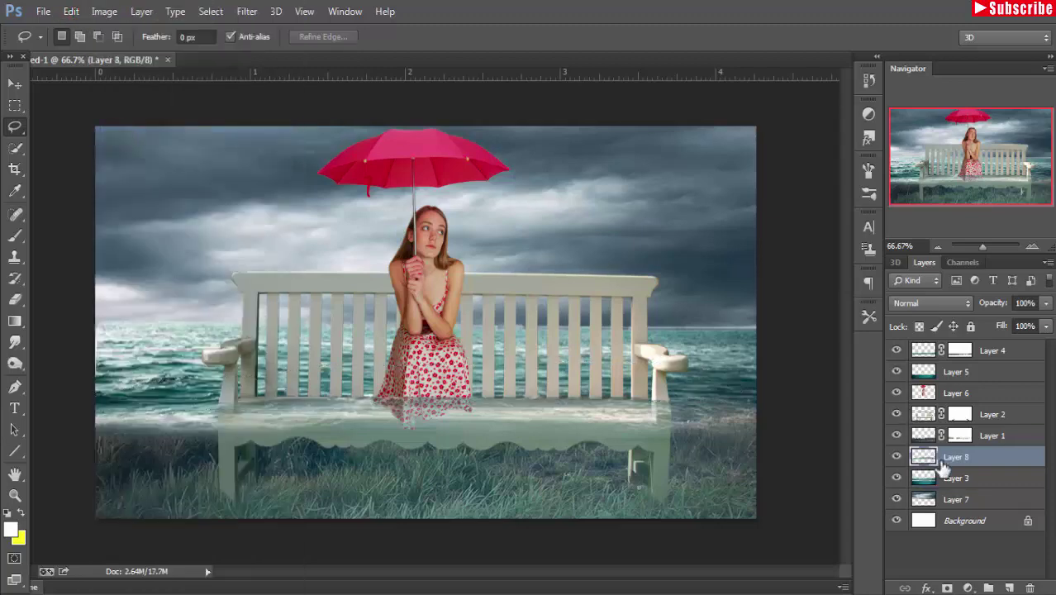
- Move Layer 8 higher in the stack, settling its opacity back at 100%
mouse_move(944, 468)
left_mouse_down()
mouse_move(980, 412)
mouse_move(983, 385)
mouse_move(986, 403)
left_mouse_up()
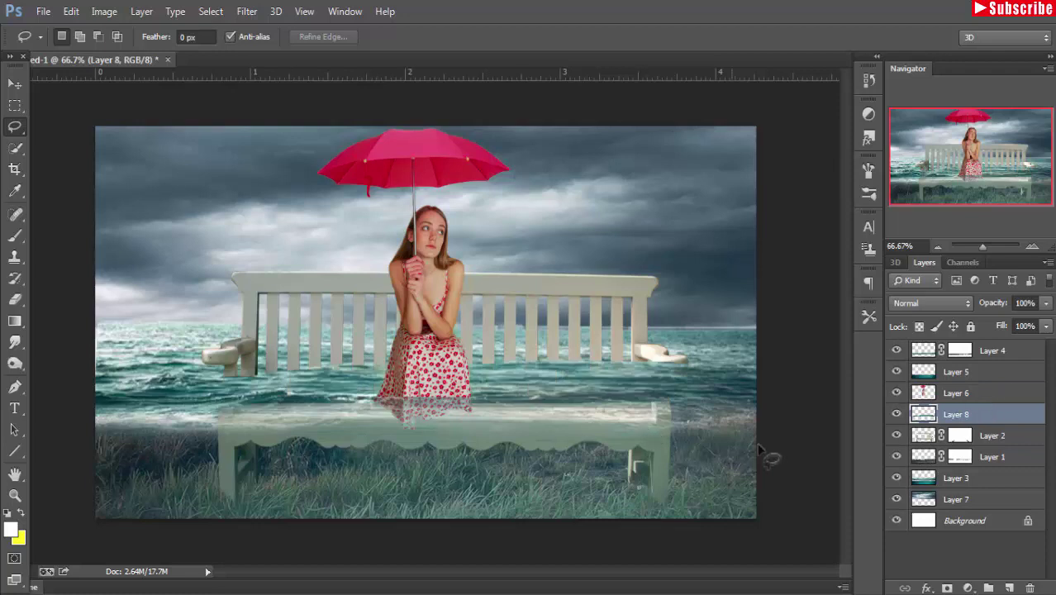
left_click(1047, 303)
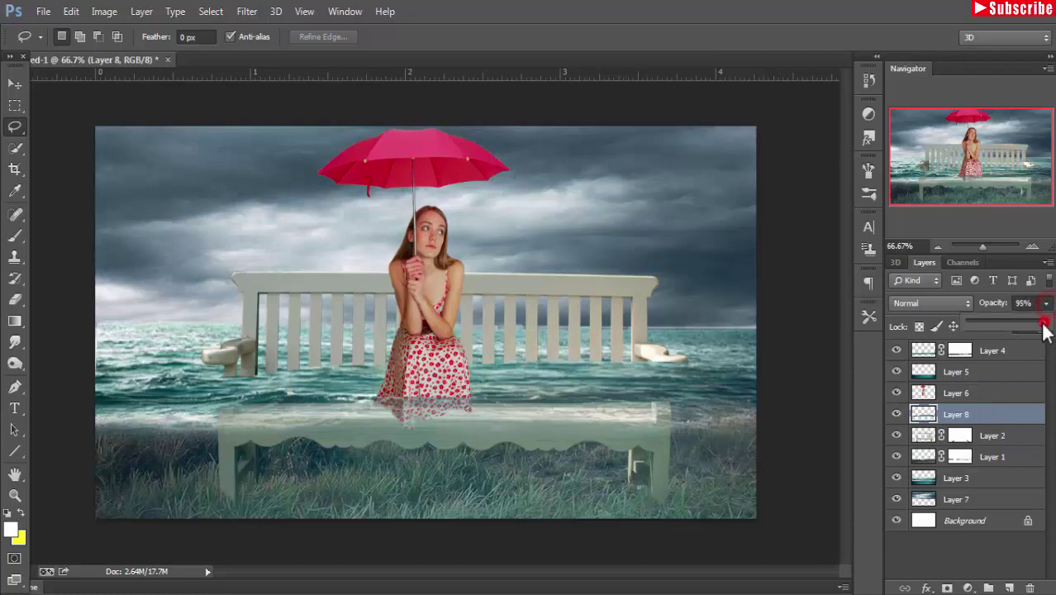
left_click_drag(1045, 327, 1021, 327)
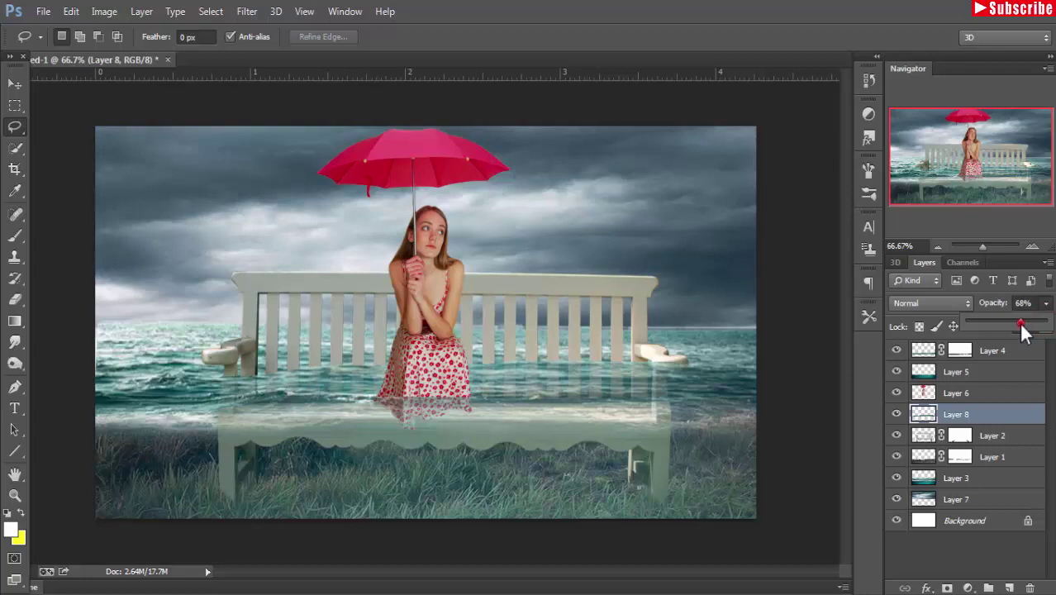
left_click_drag(1022, 329, 1013, 329)
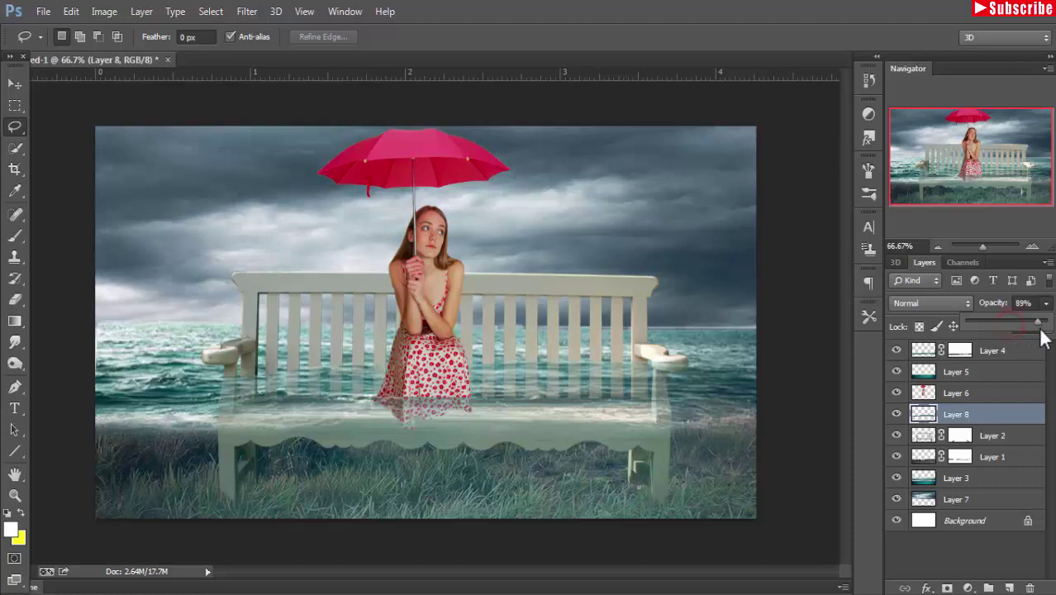
left_click_drag(1041, 334, 1048, 336)
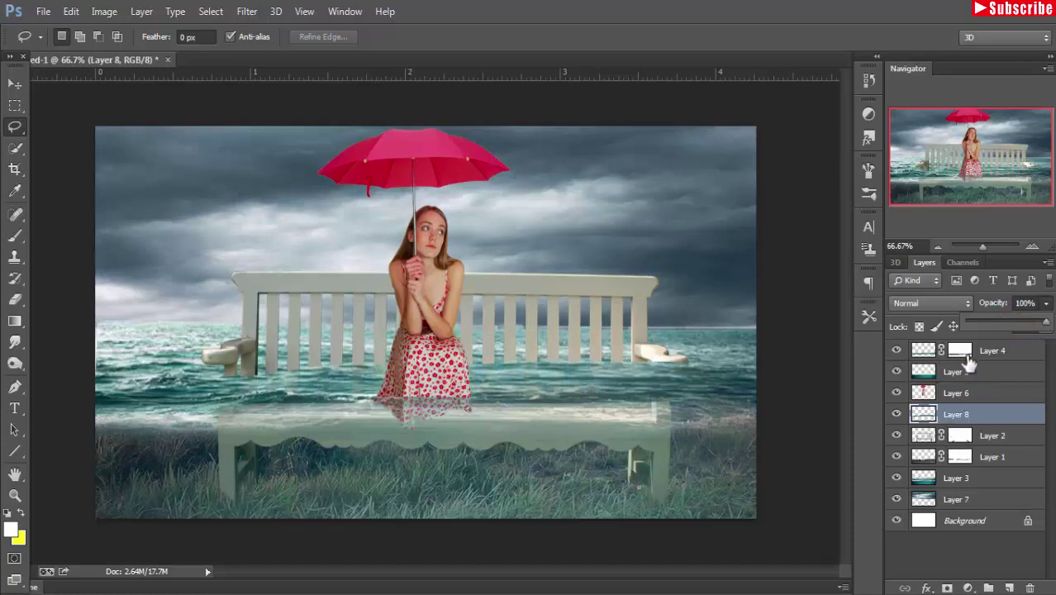
- Reduce Layer 4's opacity to about half, then reselect Layer 8
left_click(923, 350)
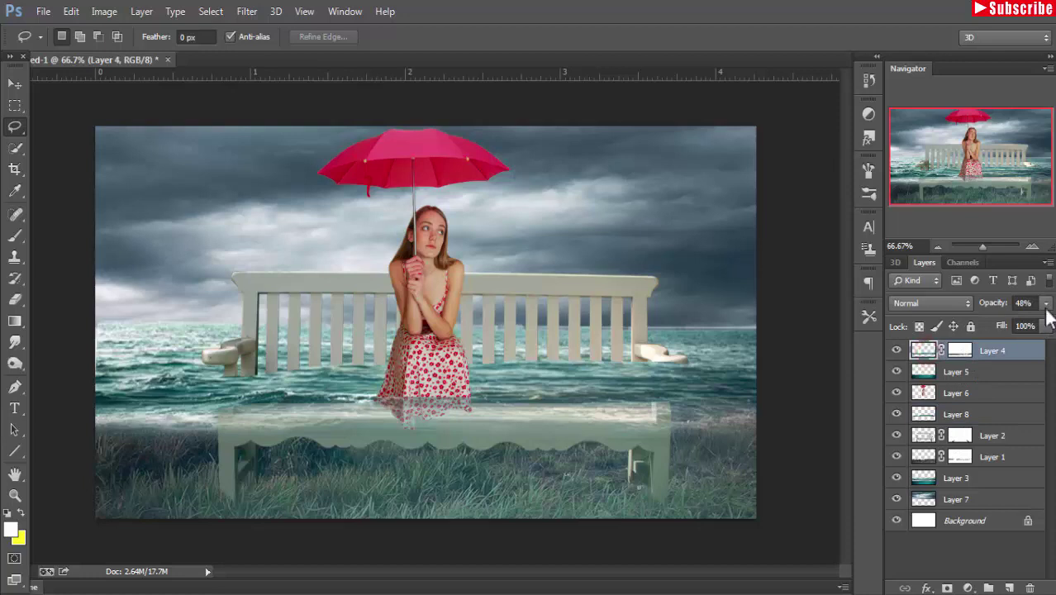
left_click_drag(1046, 304, 1013, 329)
left_click(992, 414)
- Mask Layer 8 and paint black and white to blend the water around the bench
left_click(947, 587)
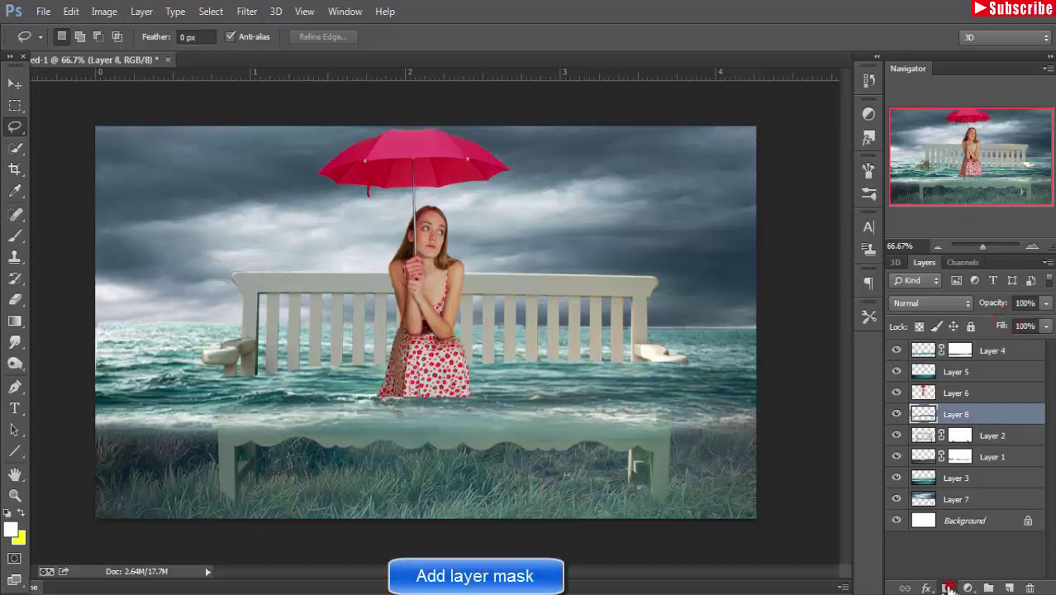
left_click(15, 235)
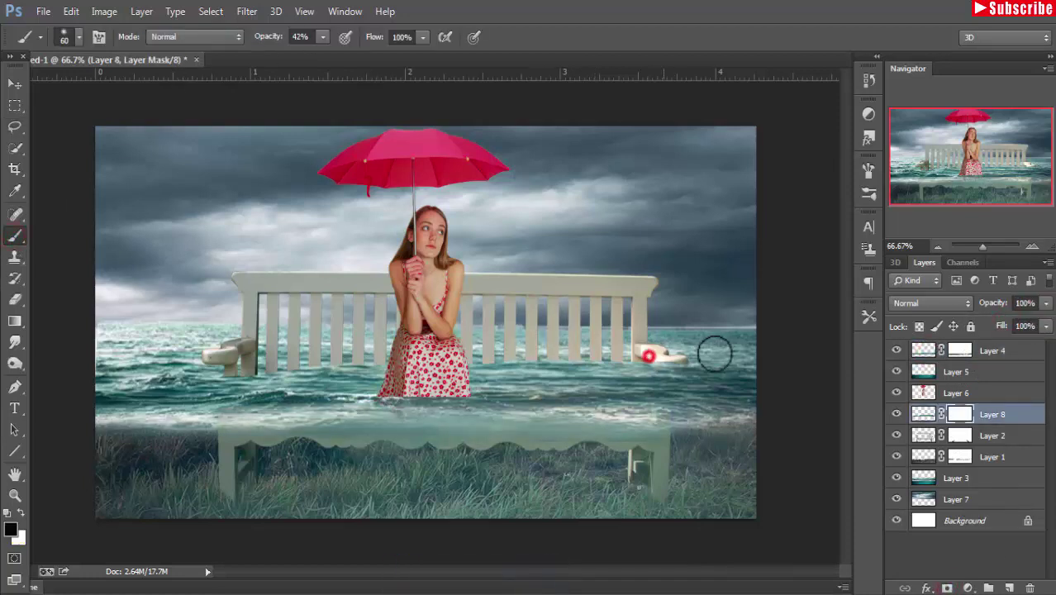
mouse_move(615, 368)
left_mouse_down()
mouse_move(676, 364)
mouse_move(487, 353)
mouse_move(677, 359)
mouse_move(633, 368)
mouse_move(223, 361)
mouse_move(575, 376)
left_mouse_up()
left_click(628, 368)
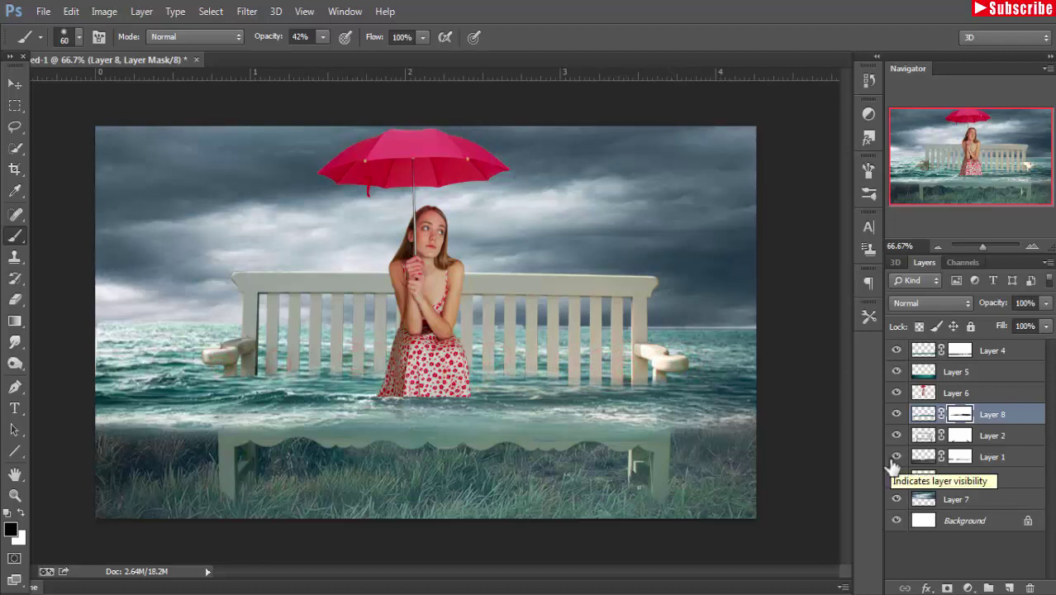
left_click(22, 514)
mouse_move(594, 392)
left_mouse_down()
mouse_move(628, 387)
mouse_move(528, 387)
mouse_move(623, 384)
left_mouse_up()
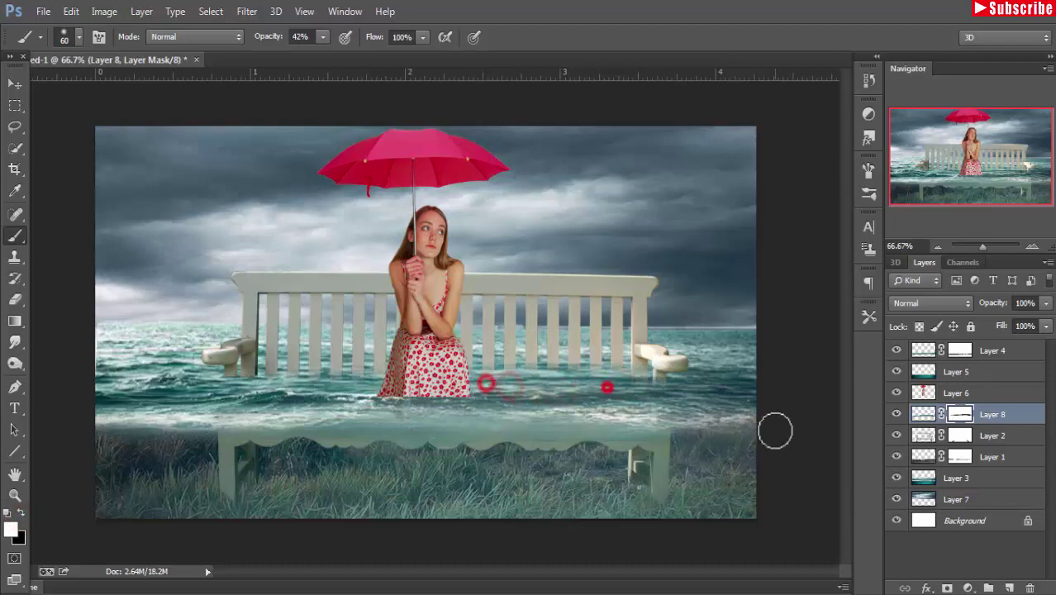
- Select Layer 4 and add a Vibrance adjustment layer
key("v")
left_click(992, 351)
left_click(970, 588)
- Add a Vibrance adjustment layer with vibrance +67 and saturation -11
left_click(951, 372)
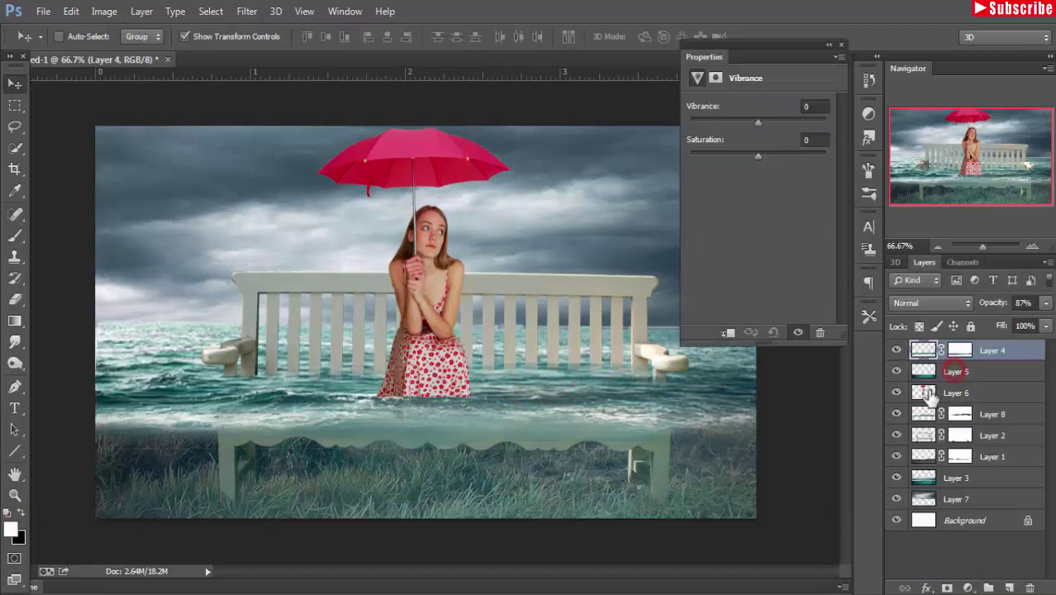
left_click_drag(757, 119, 743, 121)
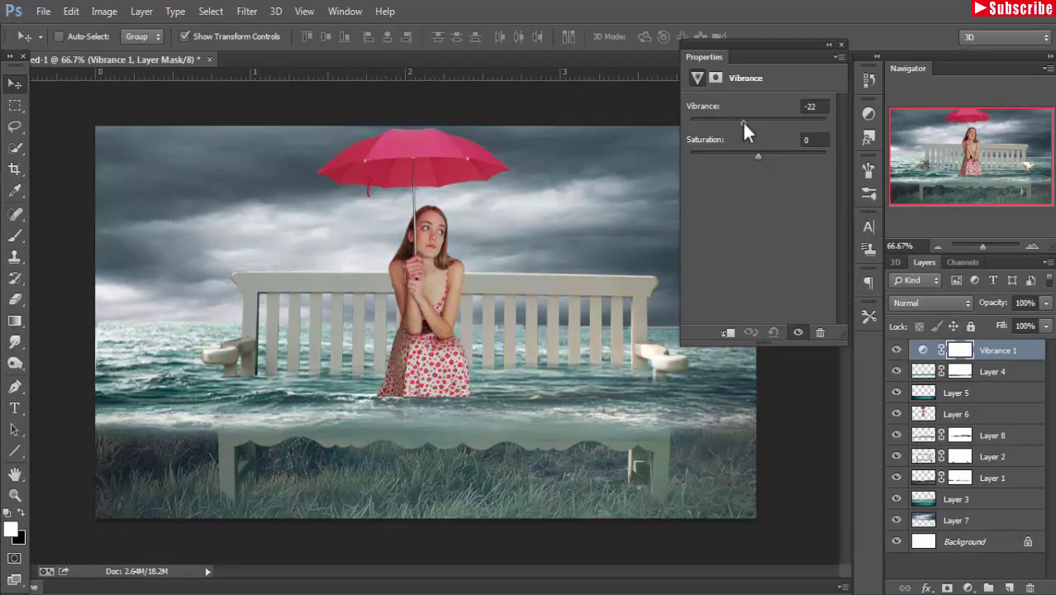
left_click_drag(758, 154, 764, 161)
left_click_drag(739, 120, 801, 121)
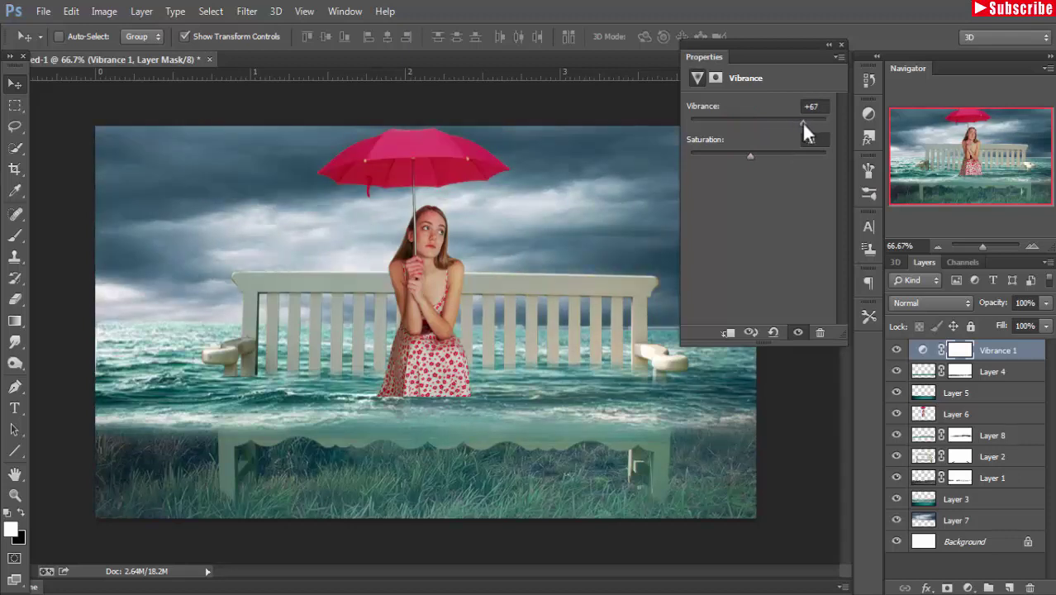
left_click(841, 44)
left_click(965, 587)
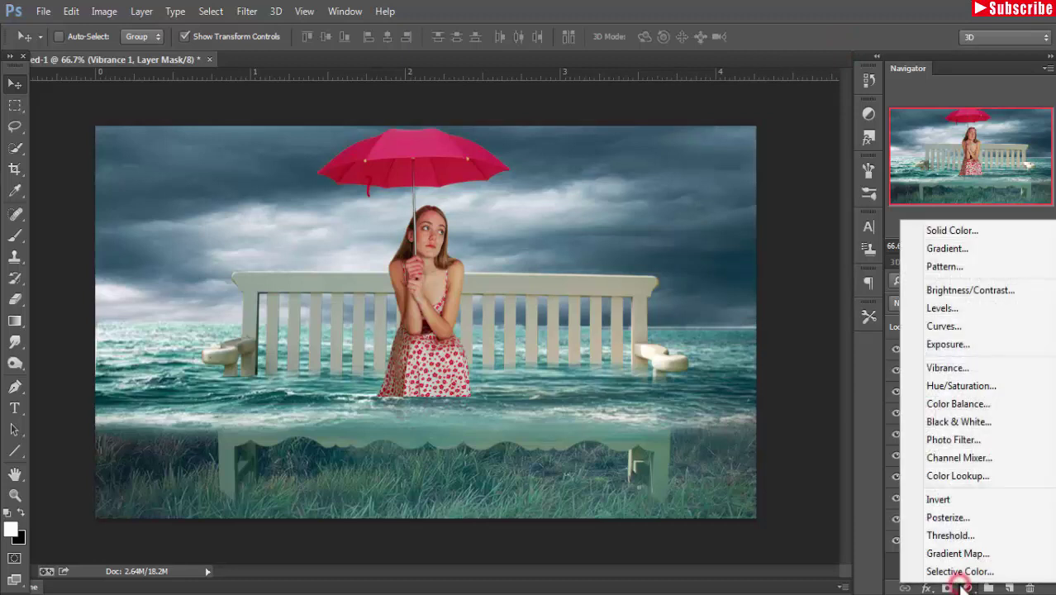
- Add a Hue/Saturation adjustment set to hue +5, saturation +3 and lightness -3
left_click(1002, 394)
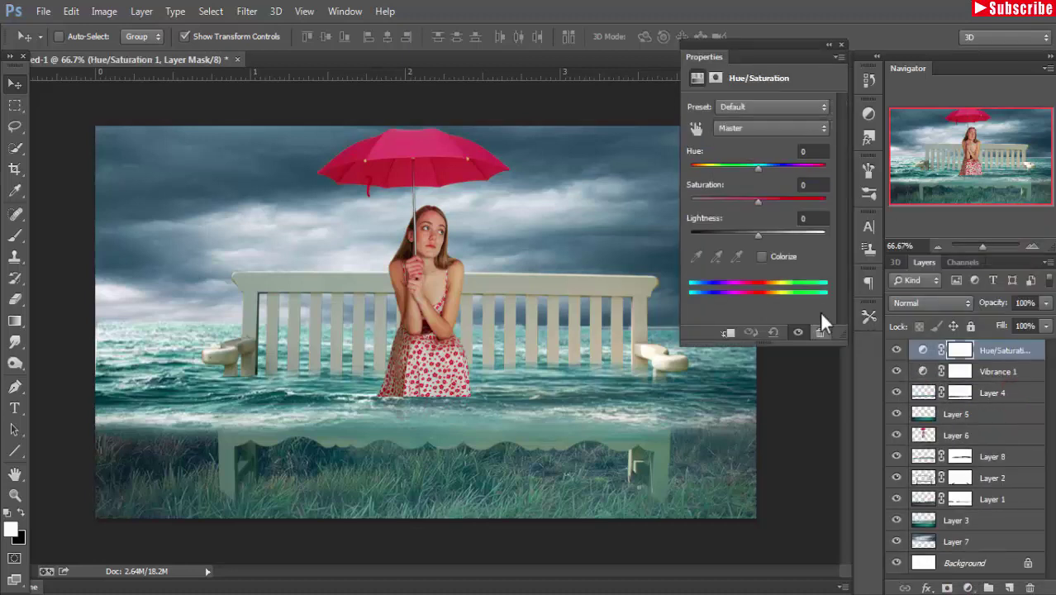
left_click_drag(754, 233, 755, 234)
left_click_drag(759, 200, 764, 200)
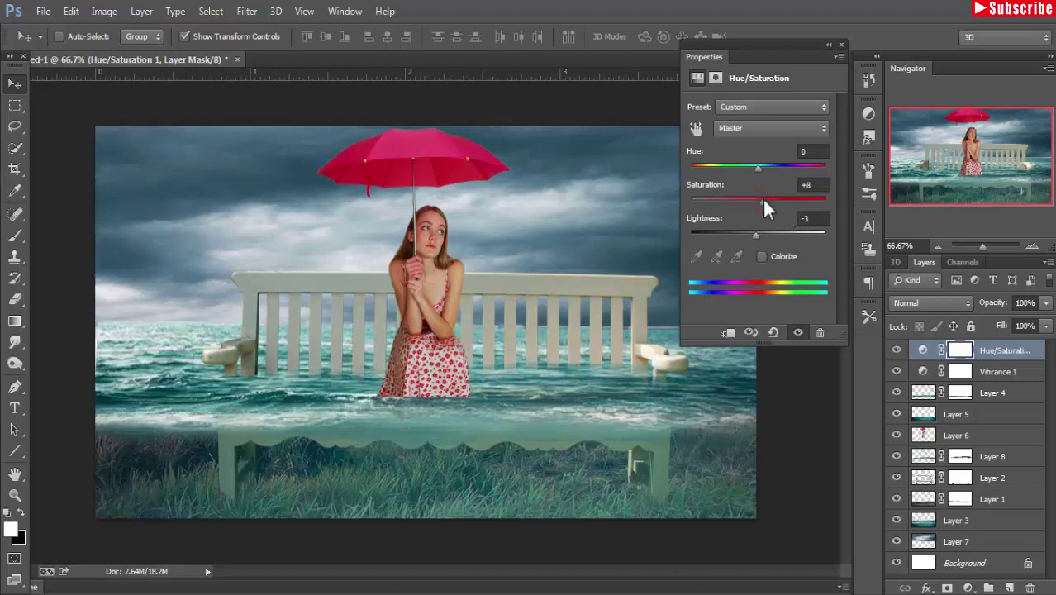
left_click_drag(763, 198, 768, 200)
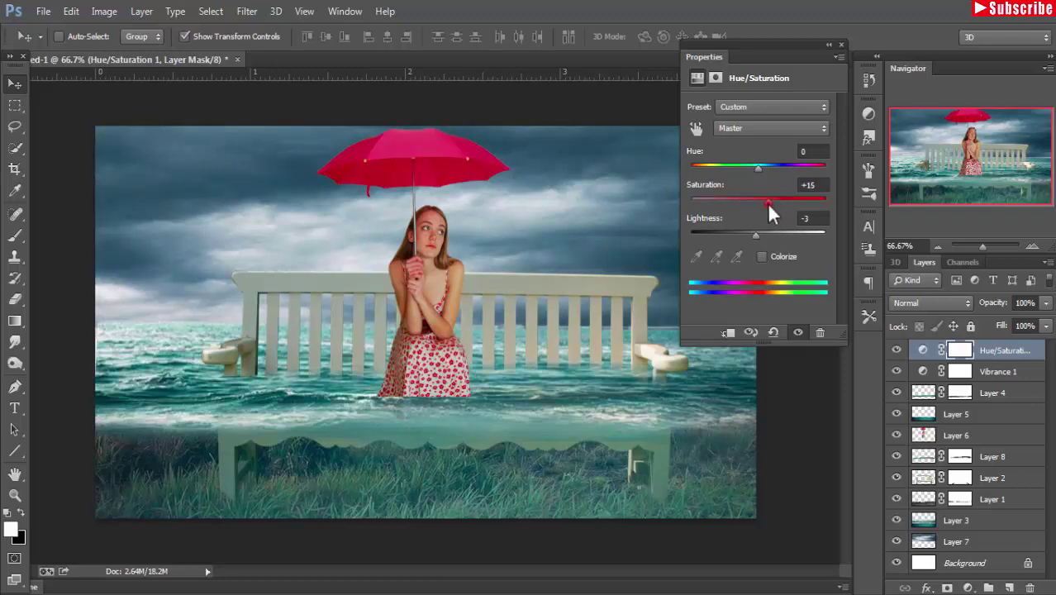
left_click_drag(767, 202, 760, 170)
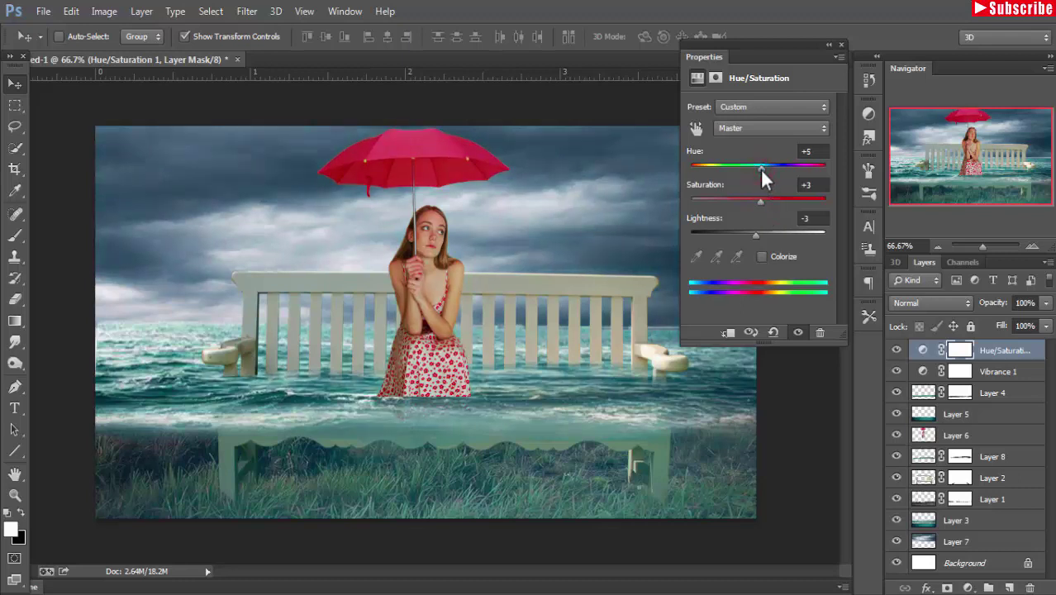
- Create new Layer 9 and fill it with 50% gray
left_click(840, 44)
key("ctrl+shift+alt+n")
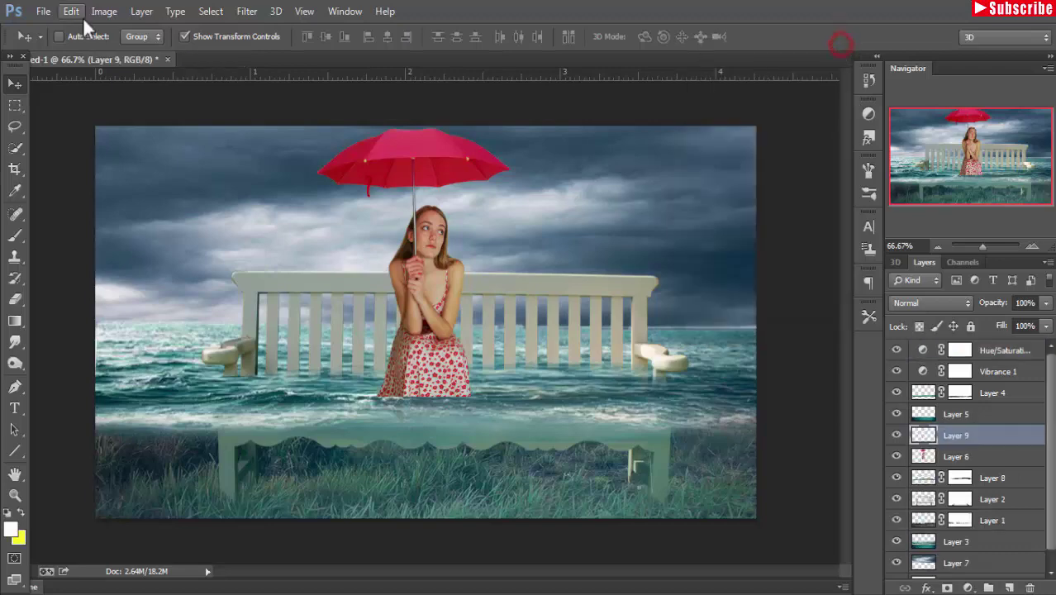
left_click(71, 11)
left_click(124, 227)
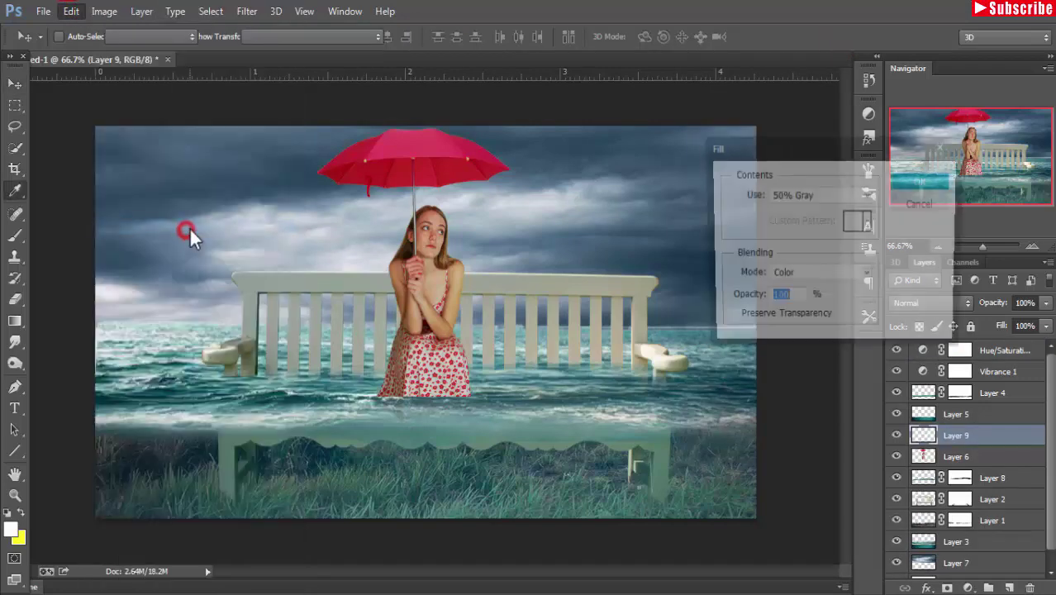
left_click(856, 199)
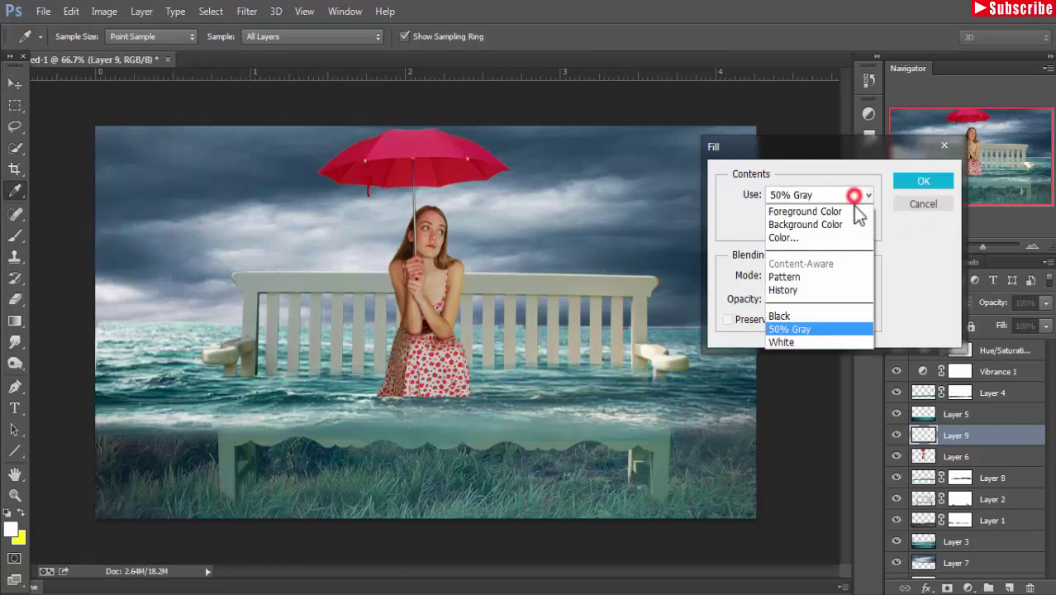
left_click(827, 323)
left_click(928, 172)
- Clip Layer 9 to the girl's layer and set its blend mode to Overlay
key("v")
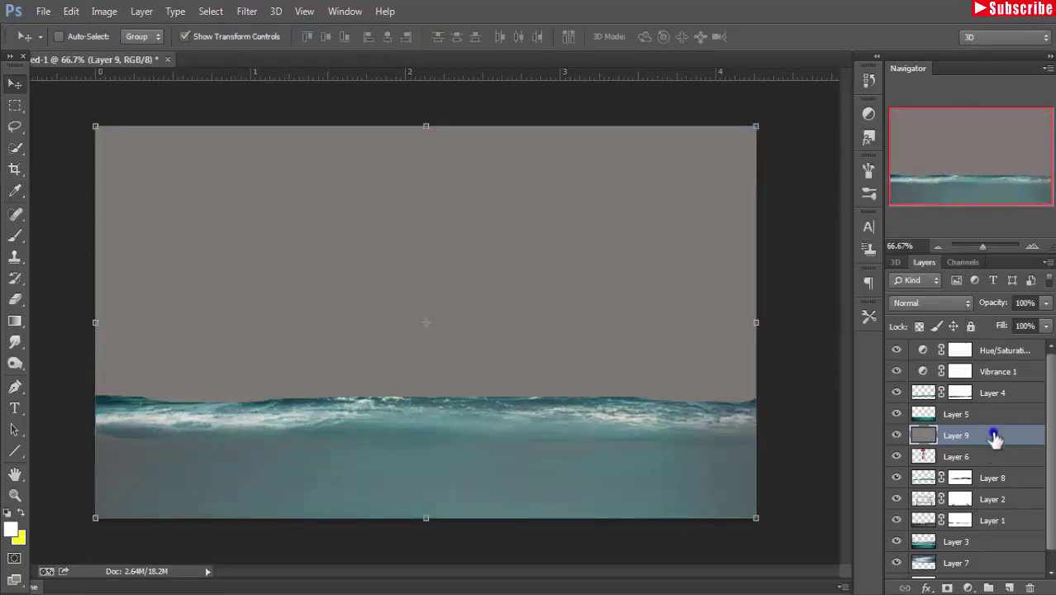
right_click(994, 438)
left_click(768, 292)
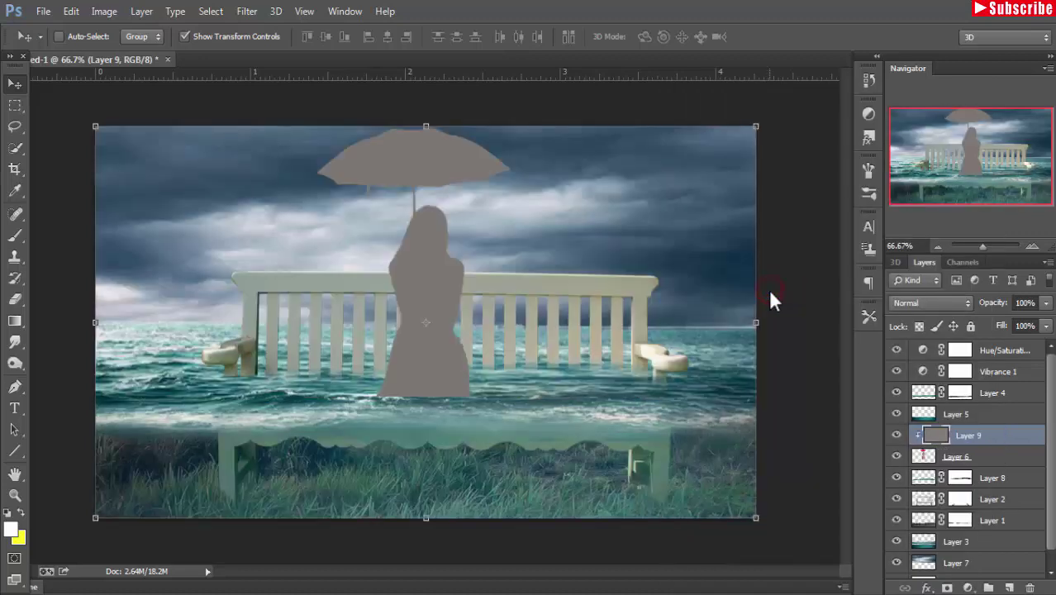
left_click(965, 303)
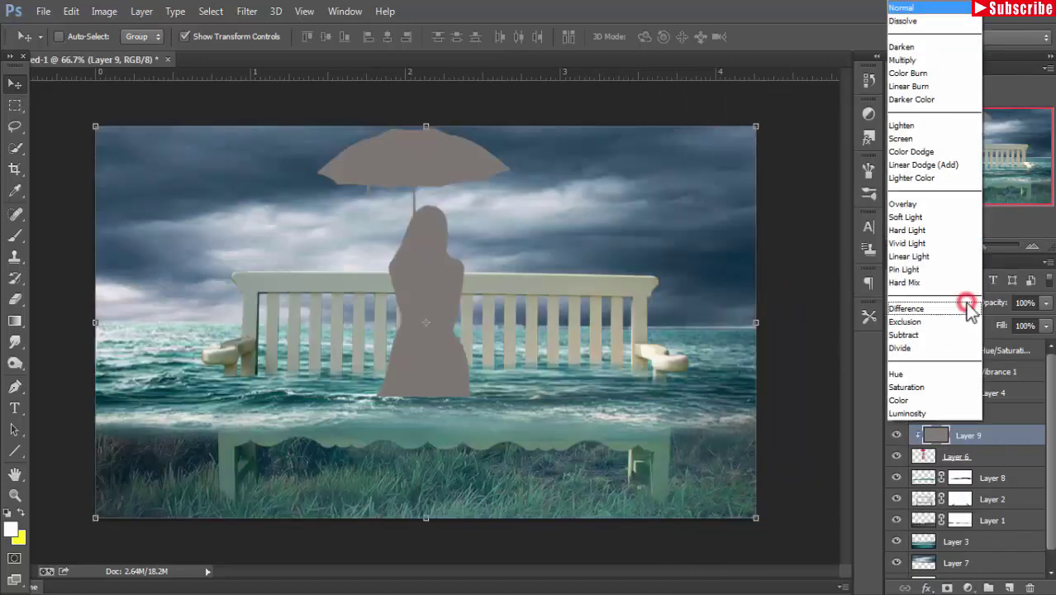
left_click(924, 209)
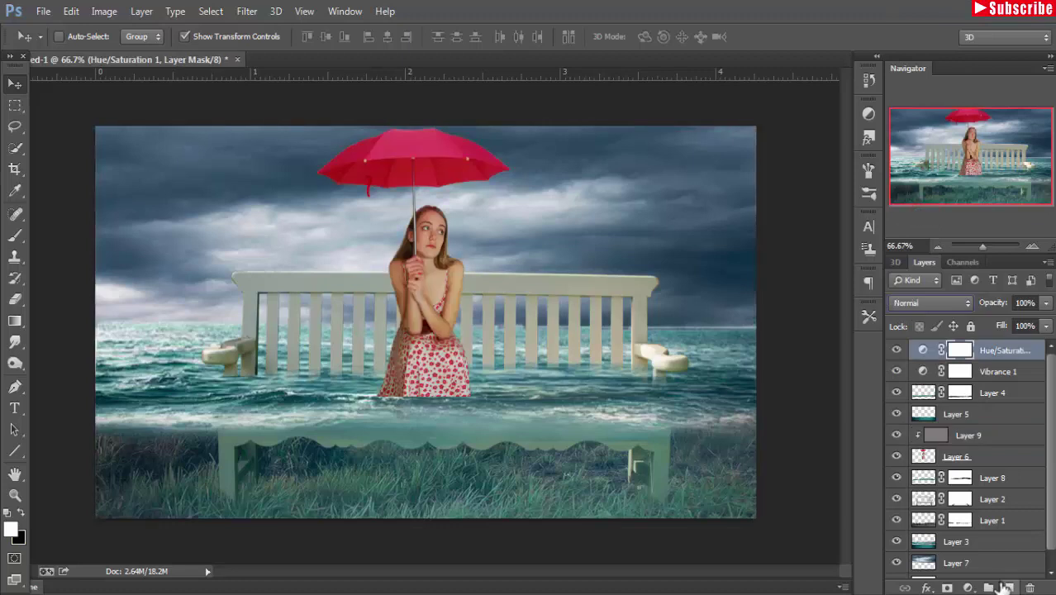
- Add a Color Balance adjustment pushing midtones toward blue and highlights slightly toward yellow
left_click(969, 589)
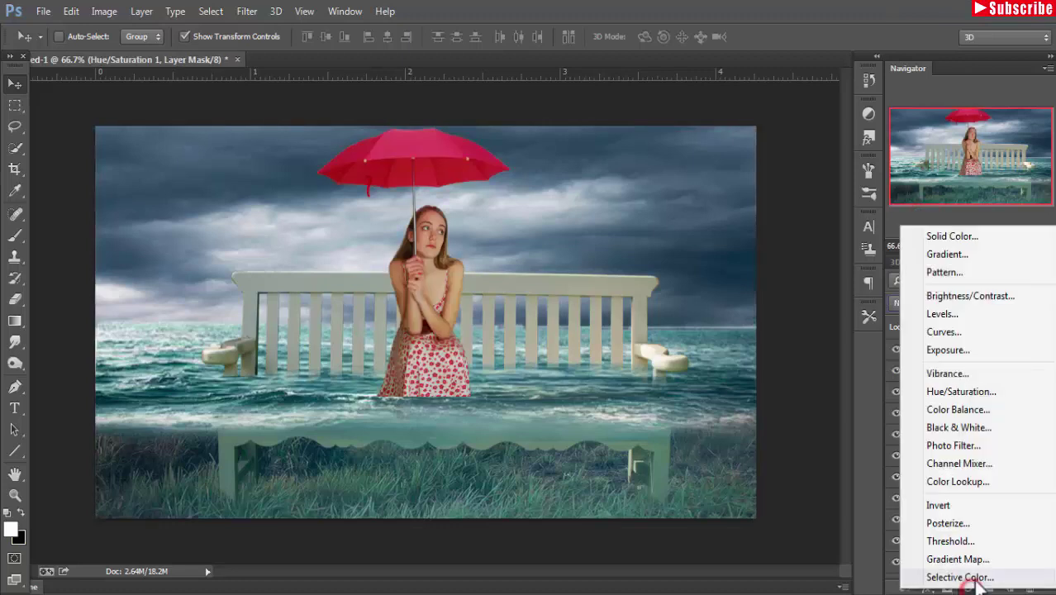
left_click(988, 415)
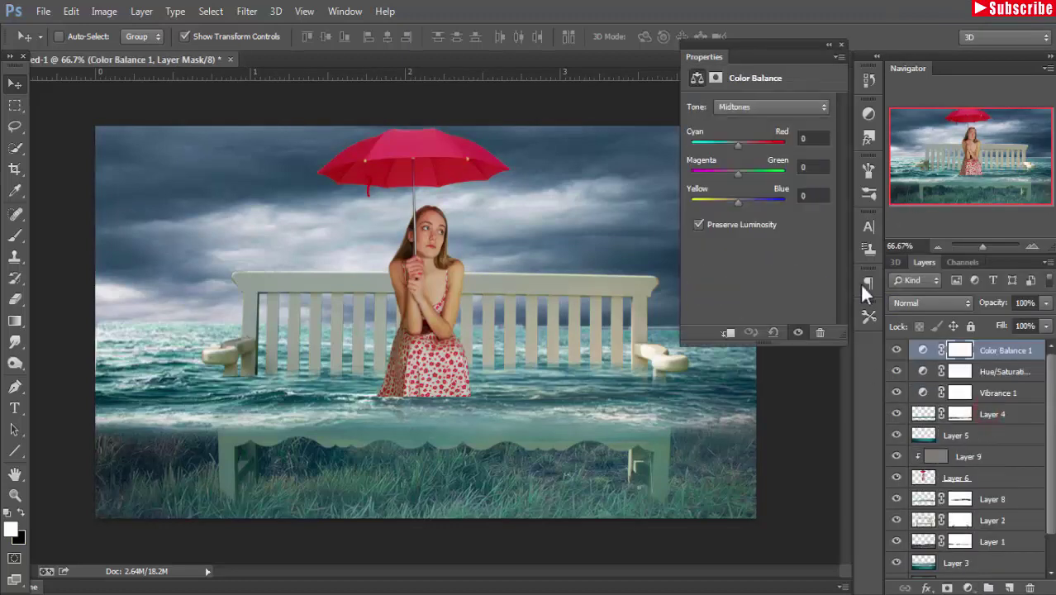
left_click_drag(738, 203, 749, 203)
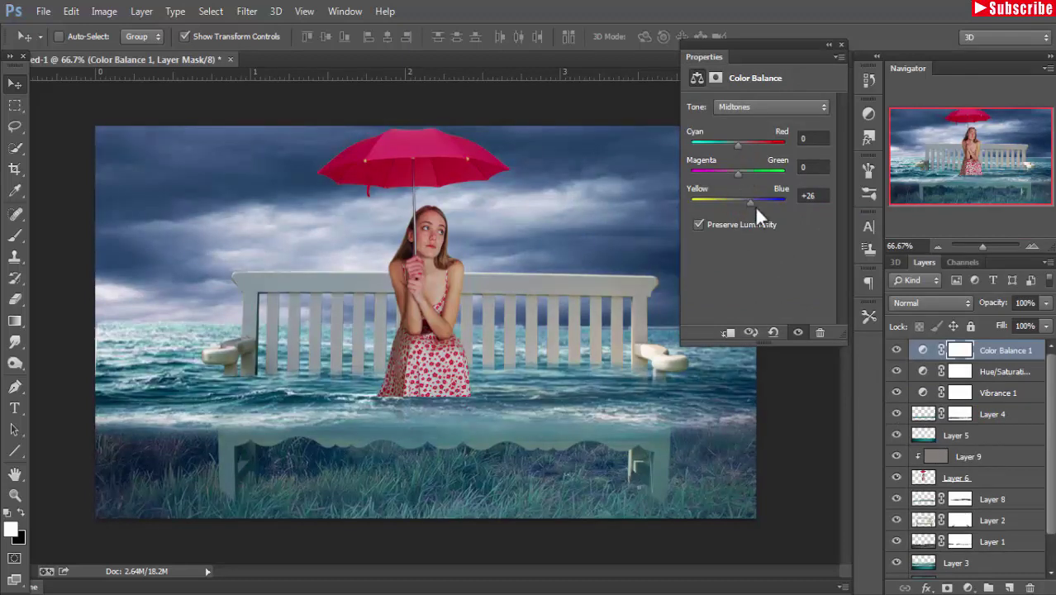
left_click(753, 109)
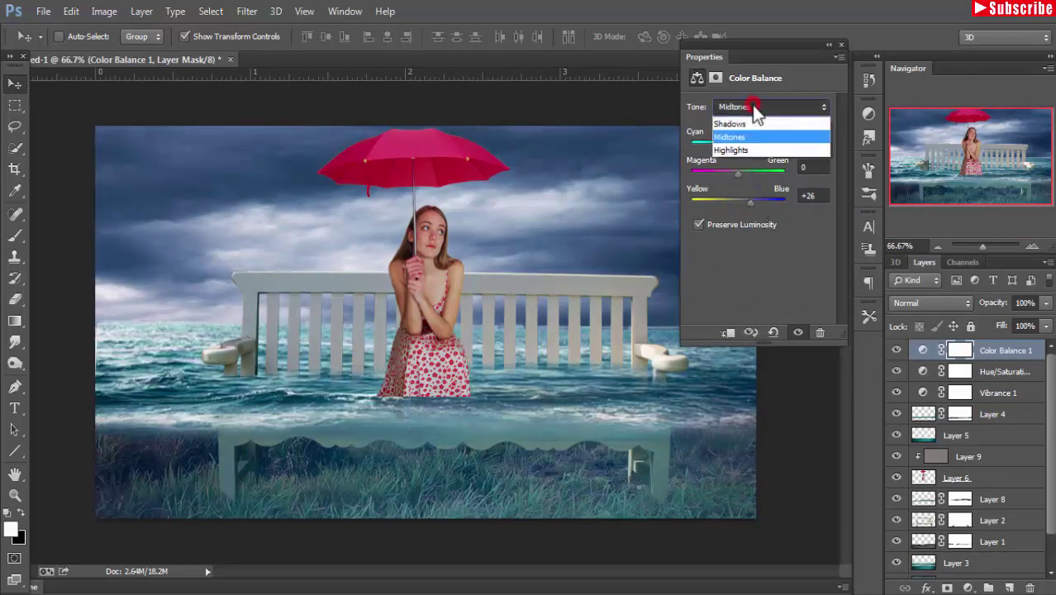
left_click(757, 149)
mouse_move(739, 203)
left_mouse_down()
mouse_move(747, 206)
mouse_move(736, 204)
left_mouse_up()
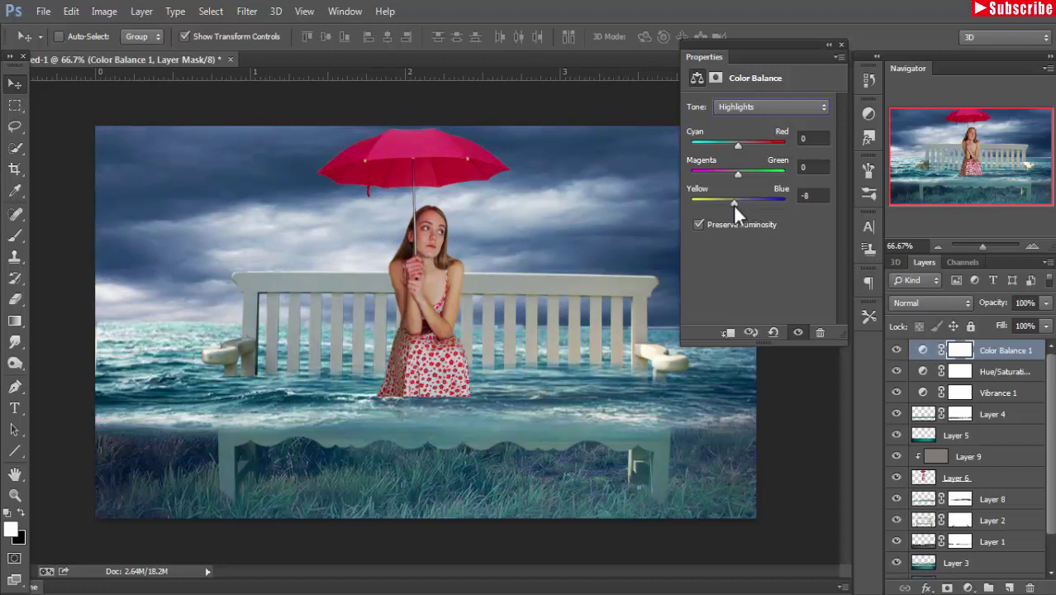
left_click(842, 43)
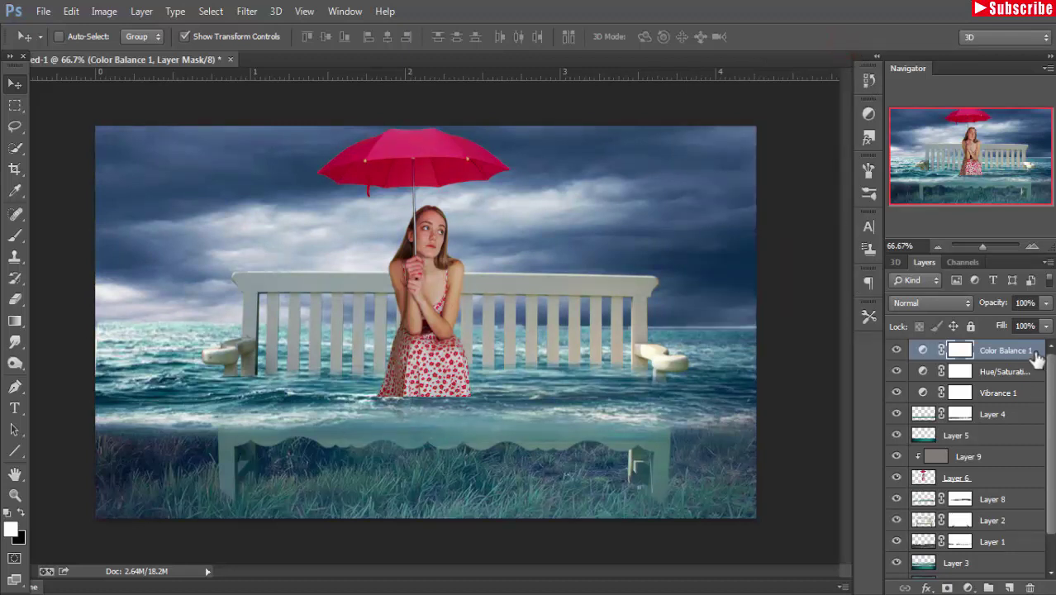
- Add a new layer and a solid grey 797878 Color Fill layer
left_click(1009, 587)
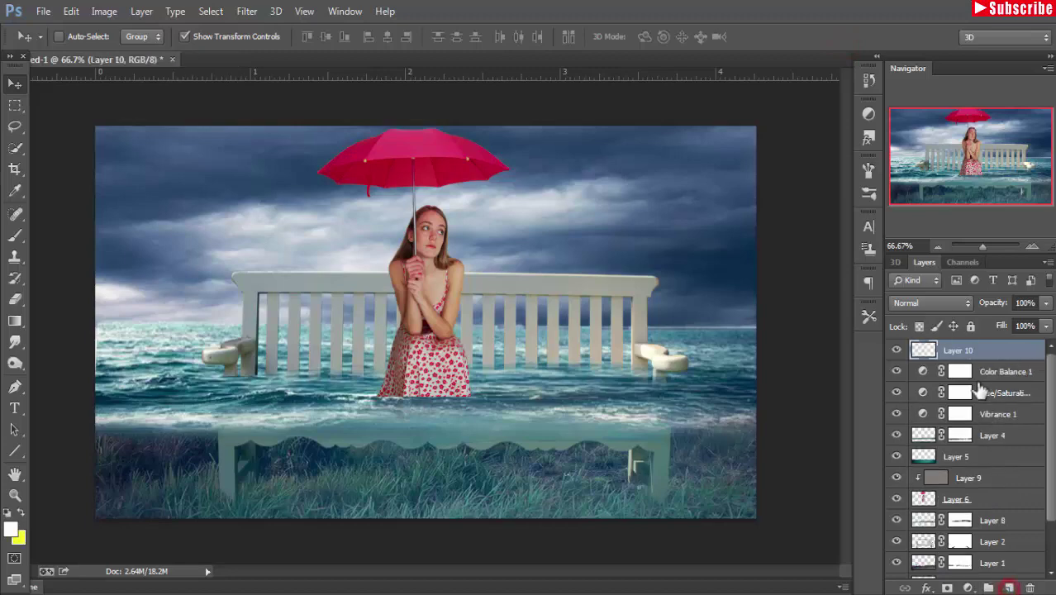
left_click(969, 587)
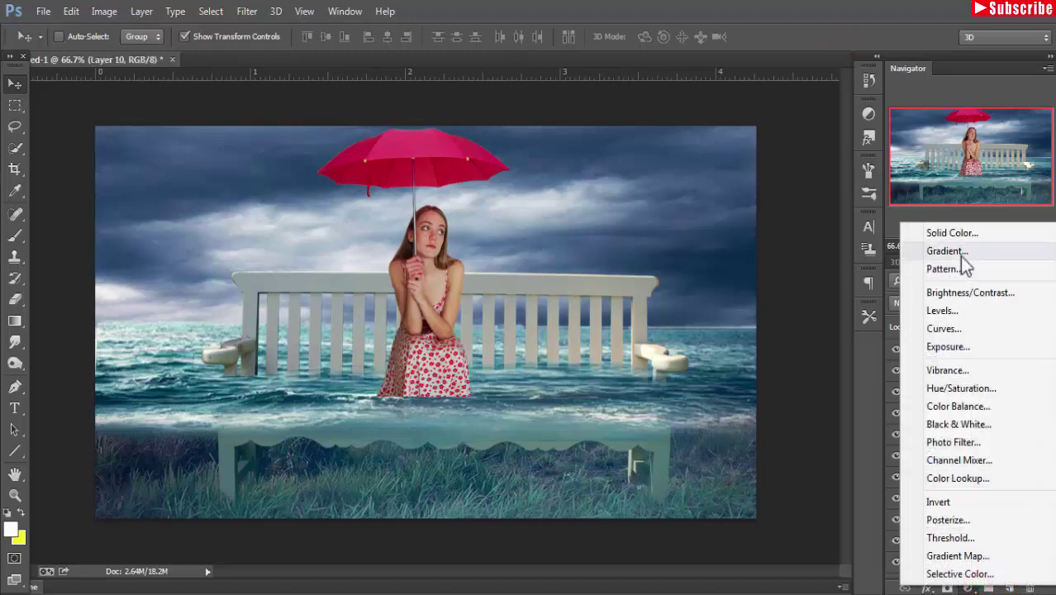
left_click(972, 233)
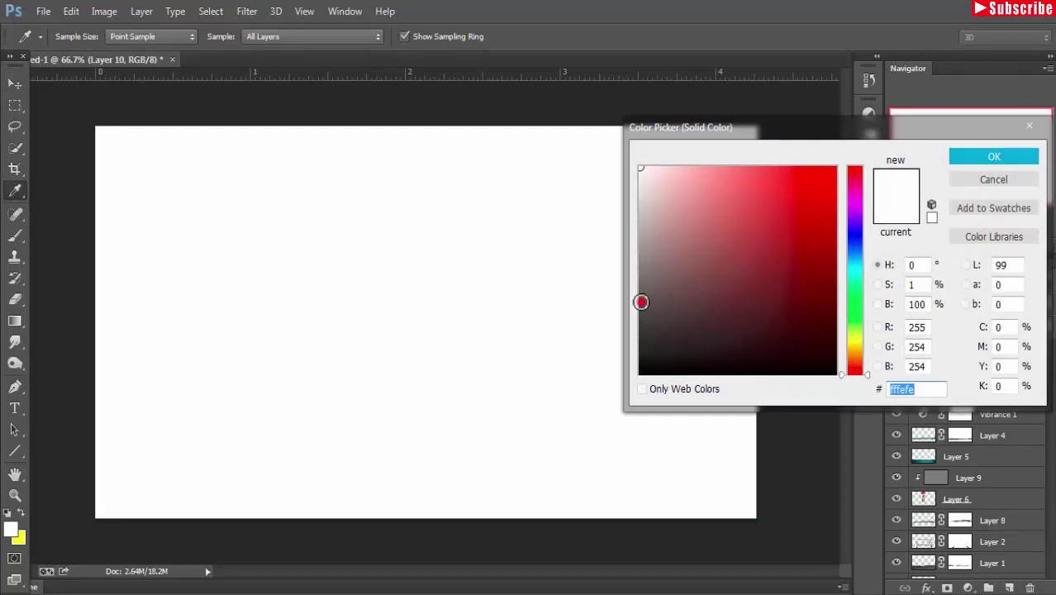
left_click(642, 302)
left_click(641, 275)
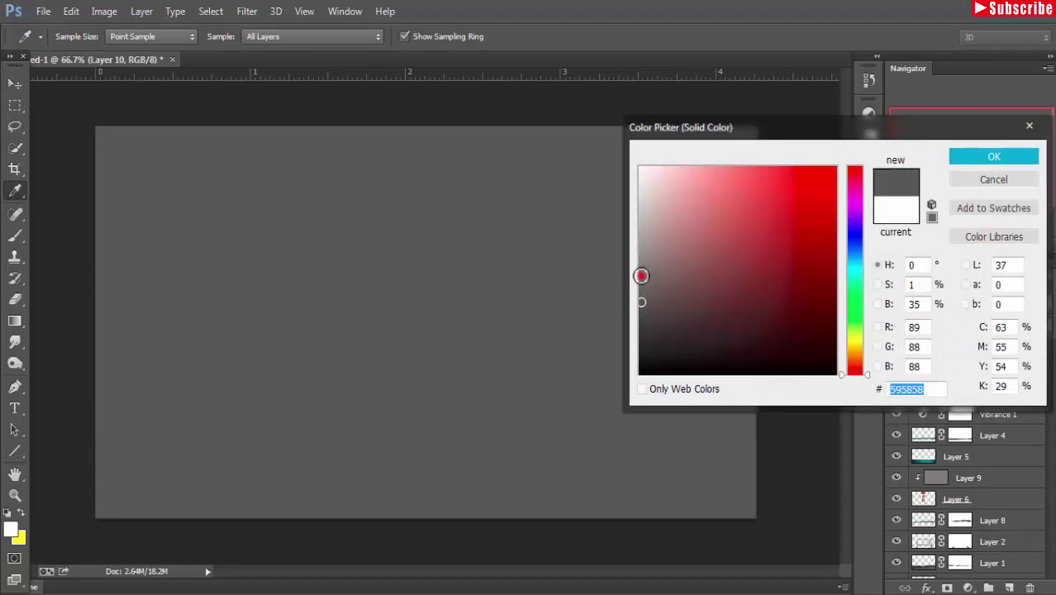
left_click(975, 157)
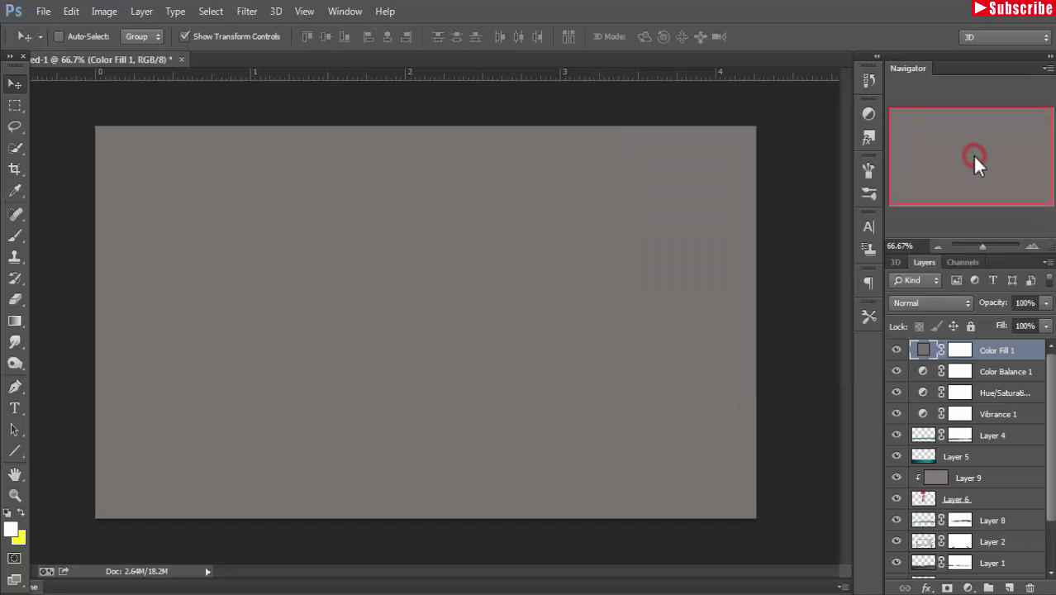
- Blend the grey fill in Soft Light and add an empty layer above Layer 7
left_click(936, 302)
left_click(931, 222)
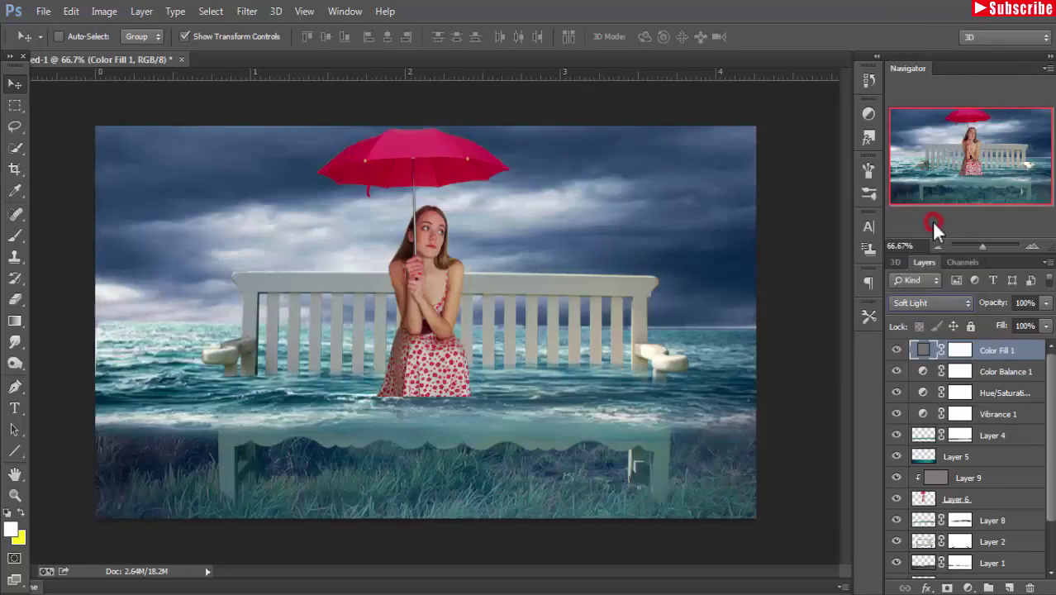
scroll(967, 463, "down", 3)
left_click(957, 546)
left_click(1009, 587)
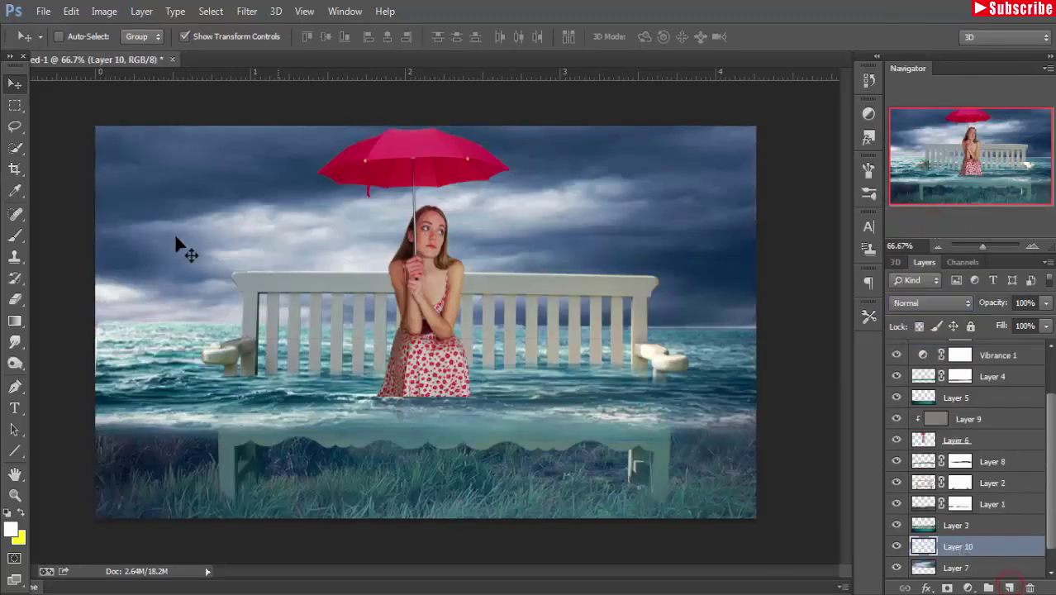
- Sample dark blue from the sky and brush it over the light clouds on Layer 10
left_click(16, 234)
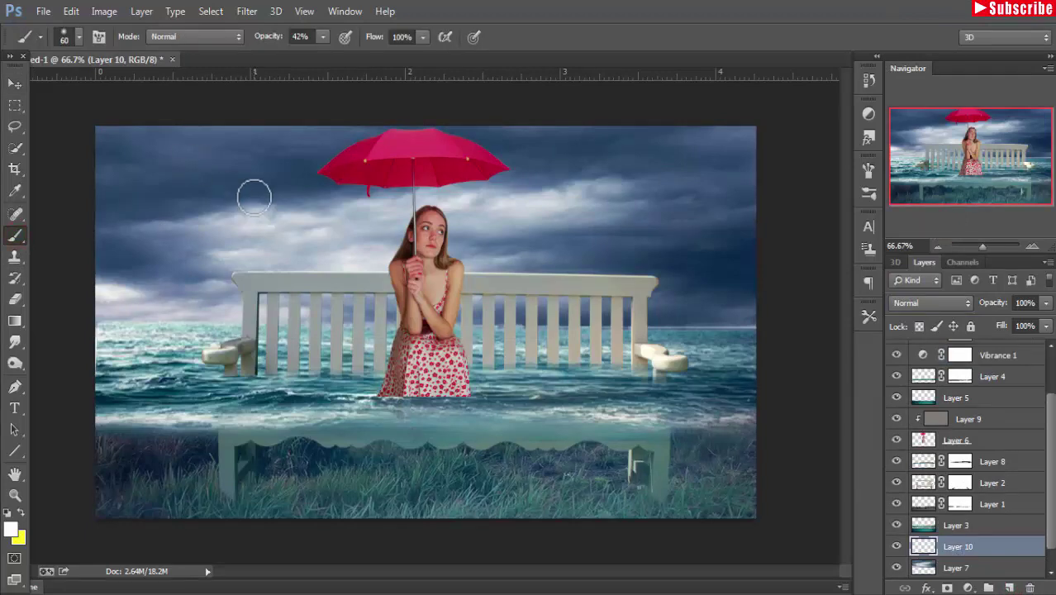
left_click(12, 531)
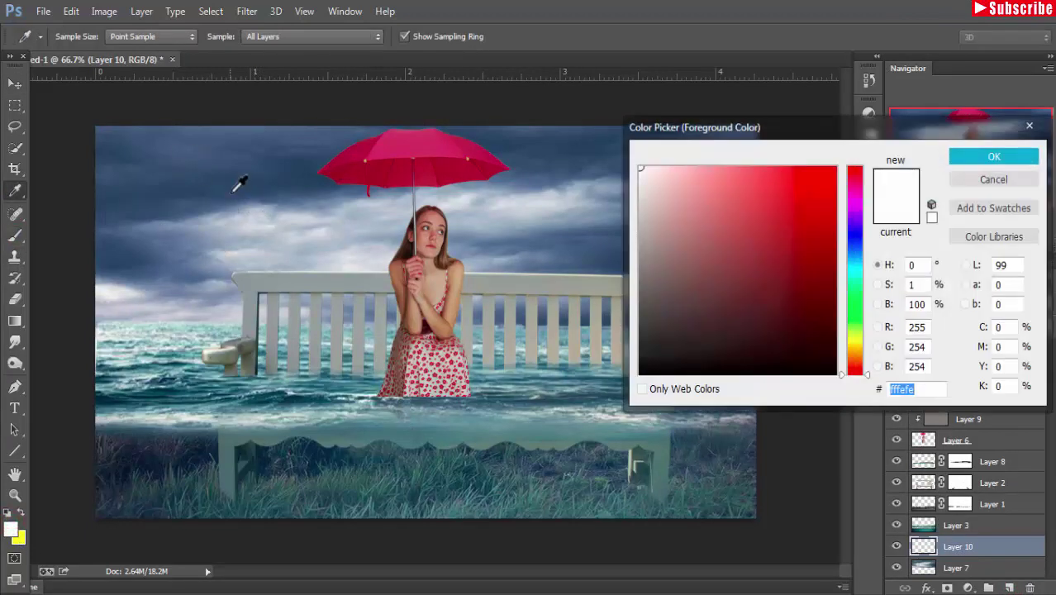
left_click(235, 182)
left_click(994, 157)
left_click(264, 224)
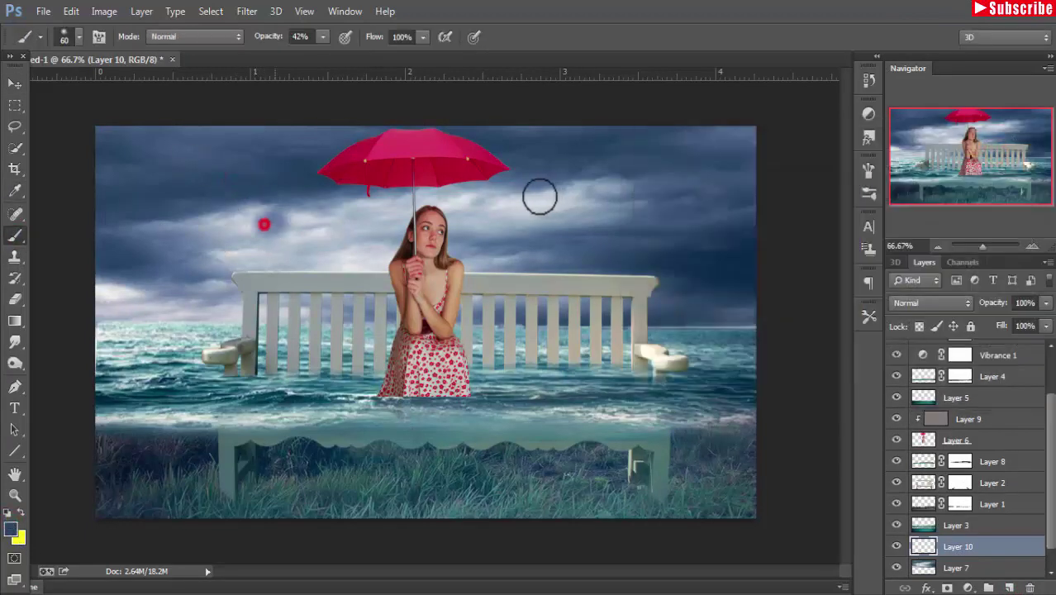
mouse_move(417, 188)
left_mouse_down()
mouse_move(520, 196)
mouse_move(205, 193)
mouse_move(137, 224)
mouse_move(220, 218)
mouse_move(160, 260)
mouse_move(248, 271)
mouse_move(137, 276)
mouse_move(106, 293)
mouse_move(215, 240)
mouse_move(247, 251)
mouse_move(352, 227)
mouse_move(262, 257)
mouse_move(273, 296)
mouse_move(112, 307)
mouse_move(193, 303)
left_mouse_up()
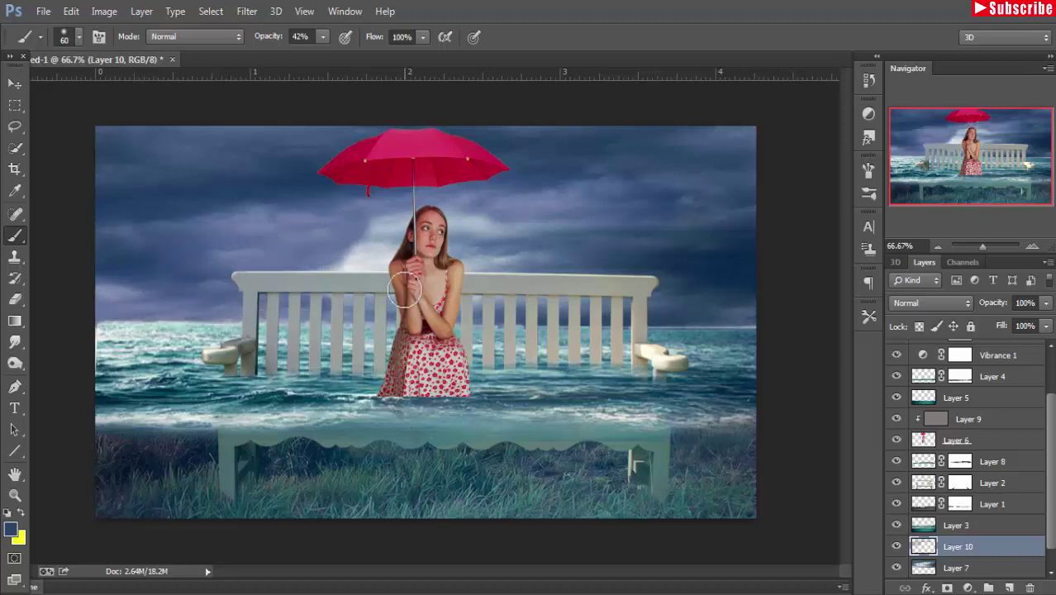
mouse_move(503, 216)
left_mouse_down()
mouse_move(280, 266)
mouse_move(464, 236)
mouse_move(358, 219)
mouse_move(661, 285)
left_mouse_up()
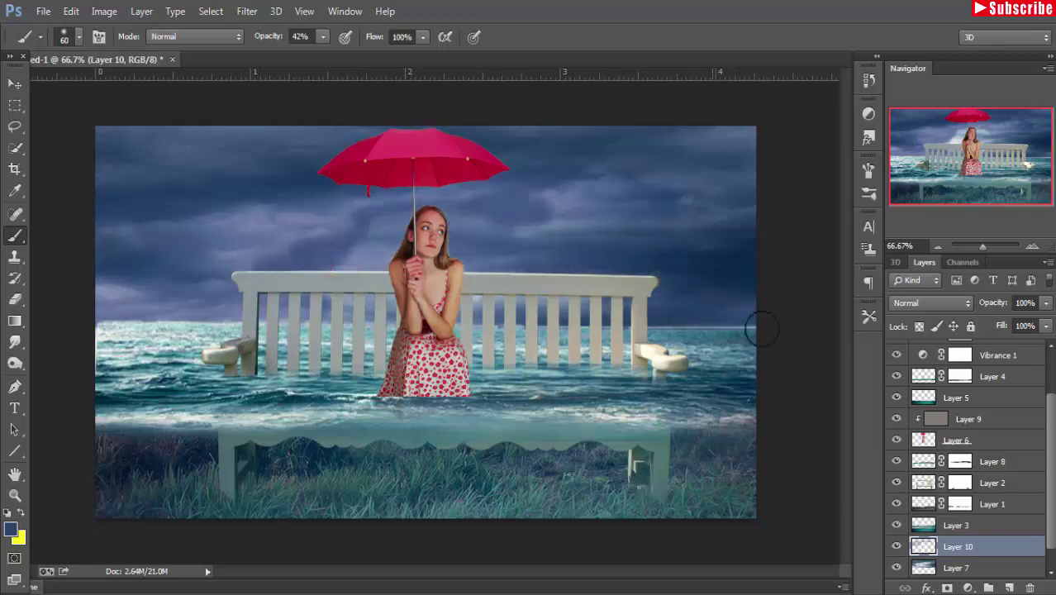
- Change Layer 10's blend mode and duplicate it as Layer 10 copy
left_click(968, 303)
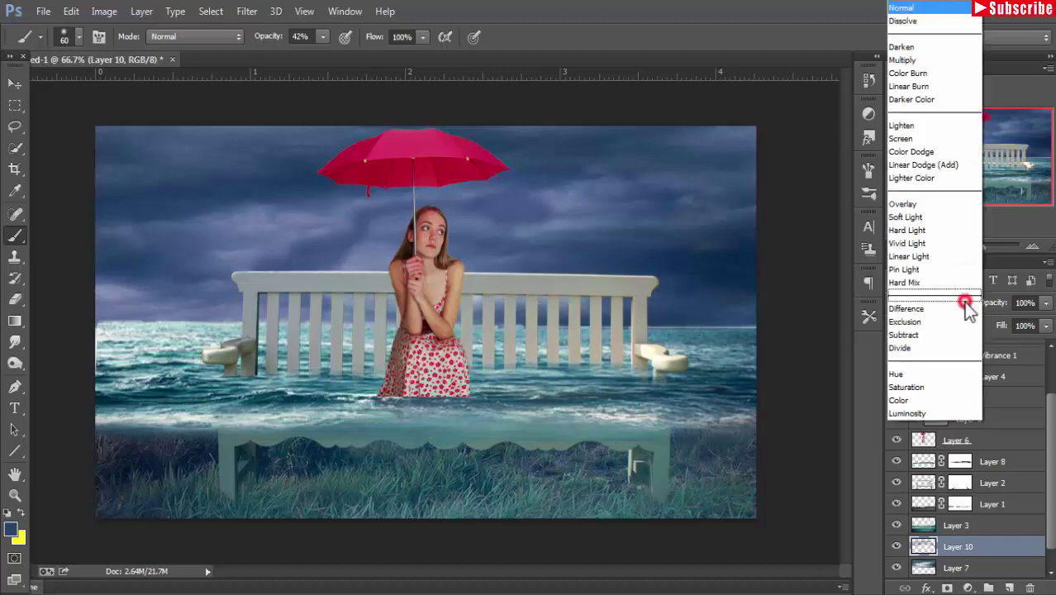
left_click(952, 213)
right_click(969, 547)
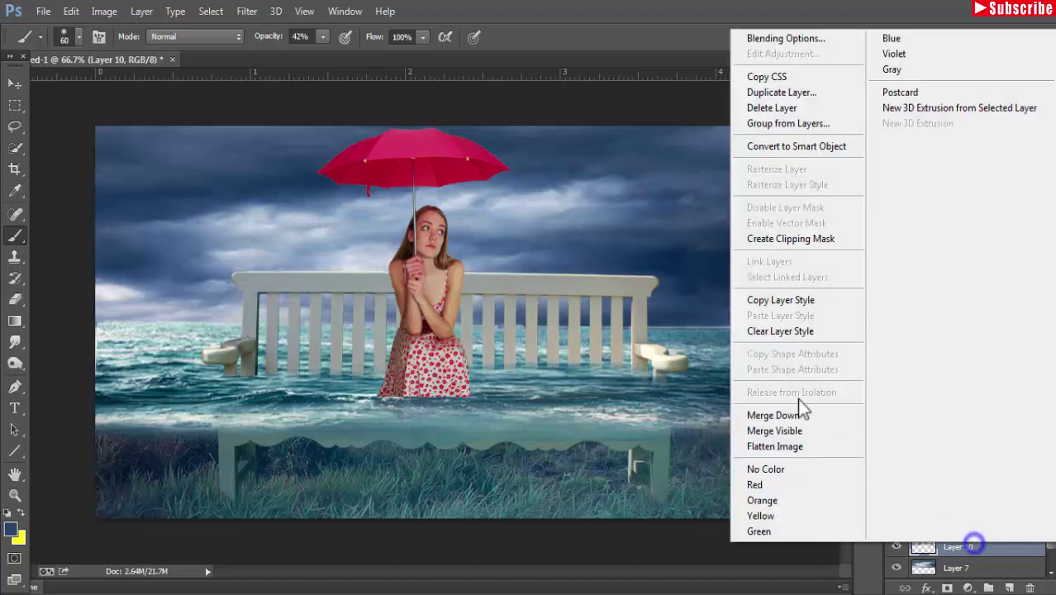
left_click(823, 93)
left_click(1029, 127)
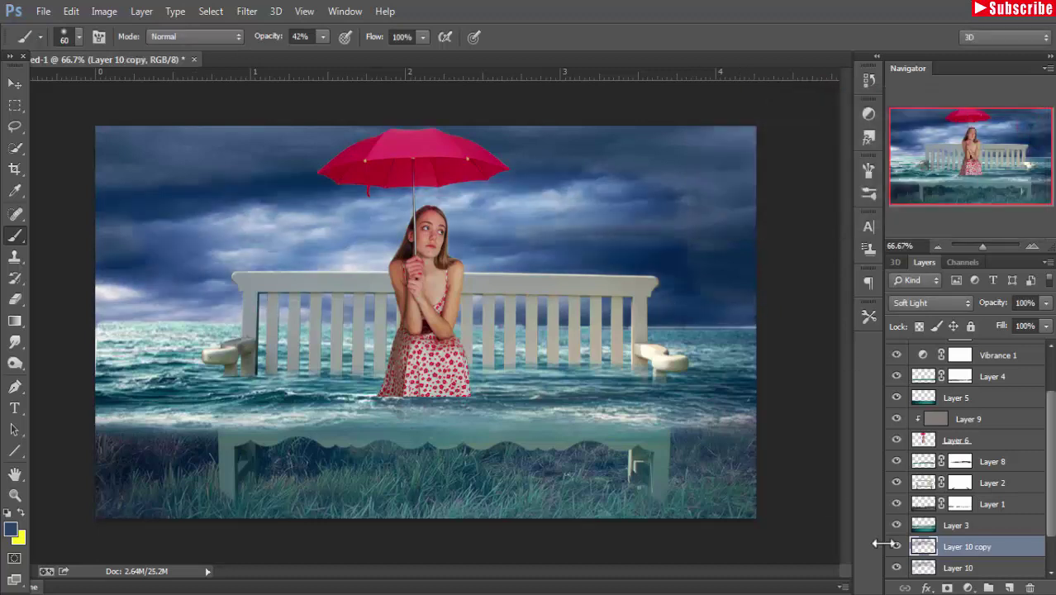
- Add a layer mask to Layer 10 copy and set a black brush at 66% opacity
left_click(947, 586)
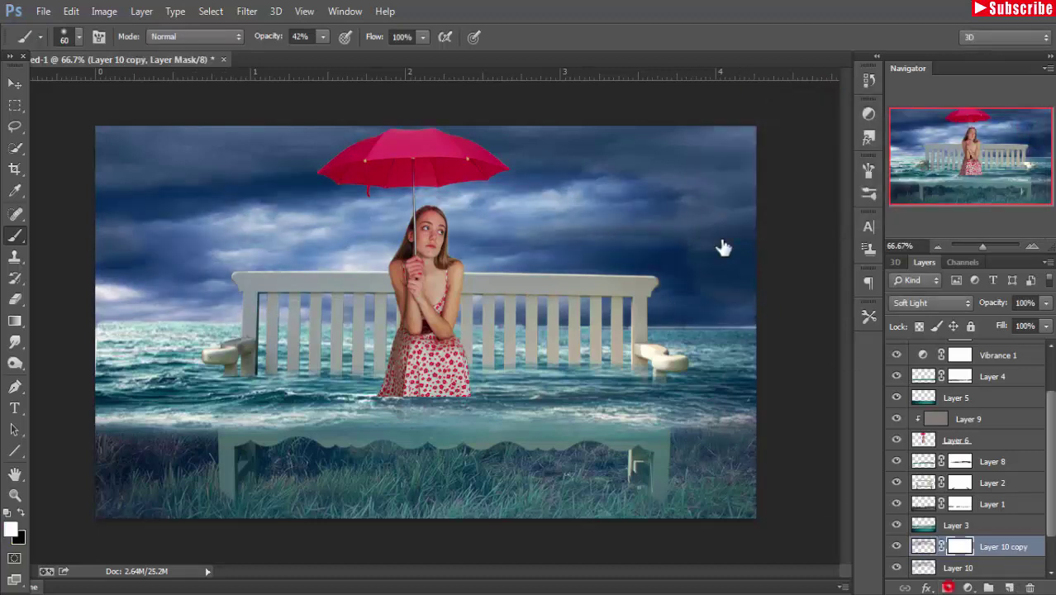
left_click(702, 190)
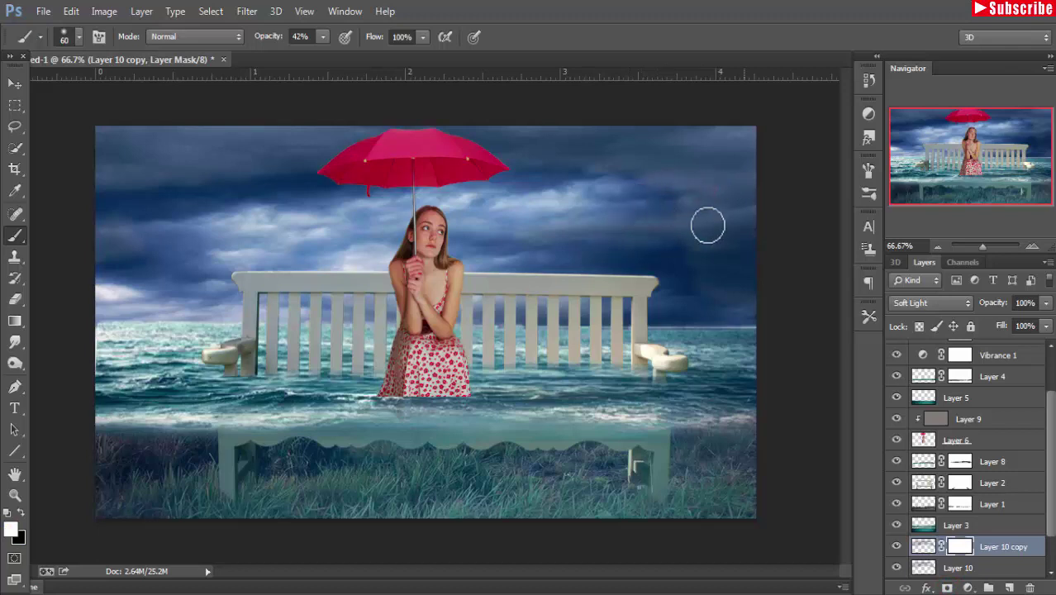
left_click(22, 513)
left_click(669, 195)
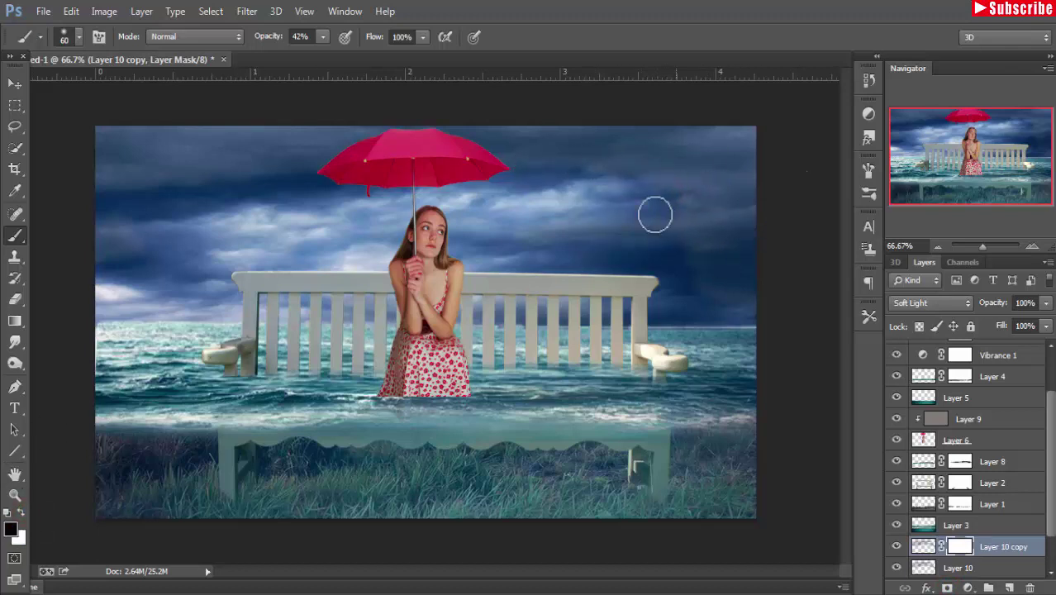
left_click(691, 193)
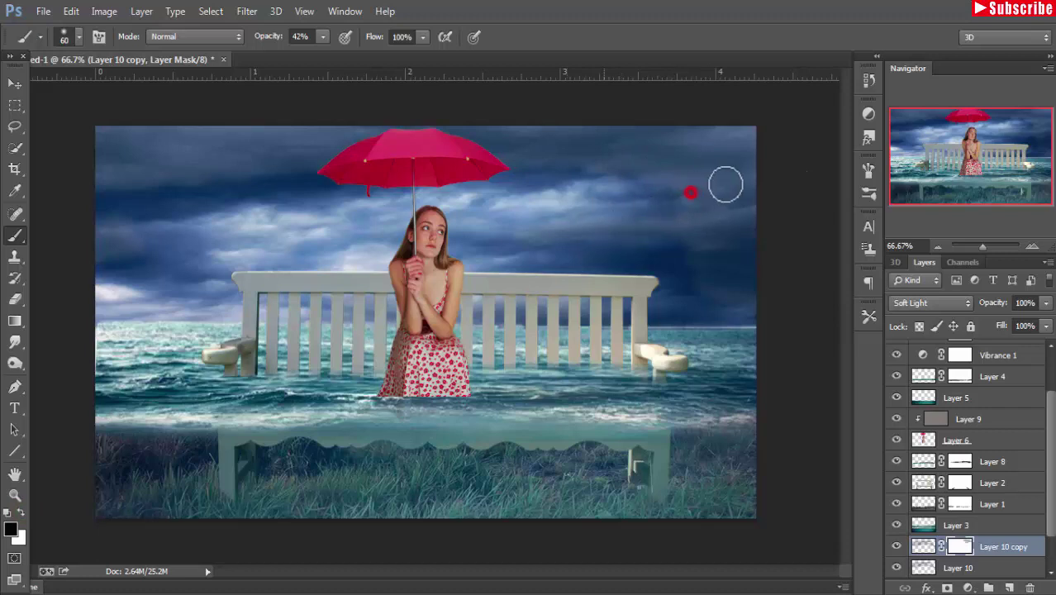
left_click(322, 36)
left_click_drag(321, 56, 342, 56)
left_click(726, 260)
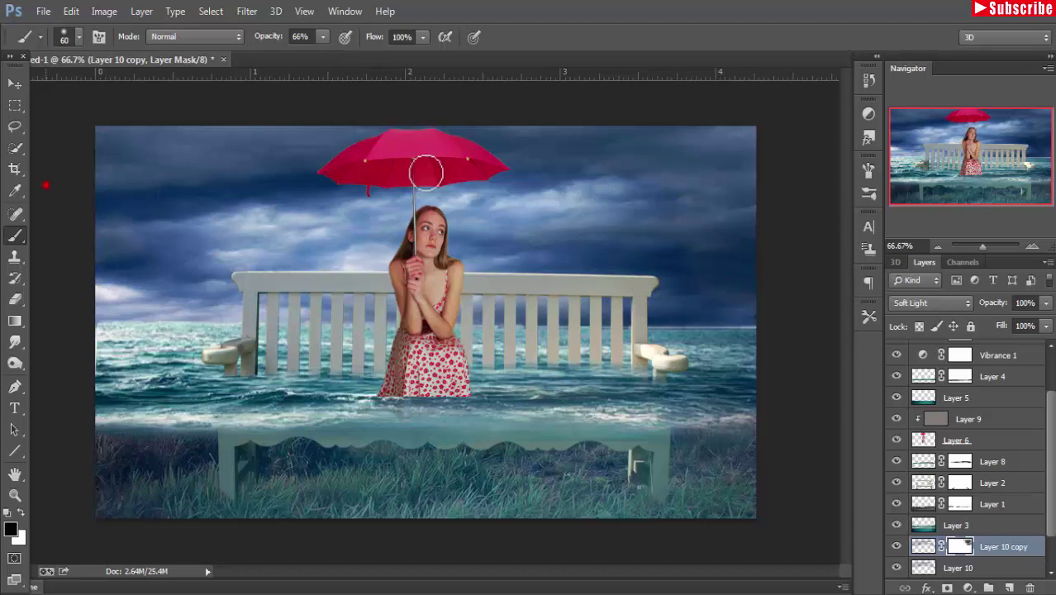
- Mask out the extra darkening in the left, upper and right sky and behind the bench
left_click(73, 208)
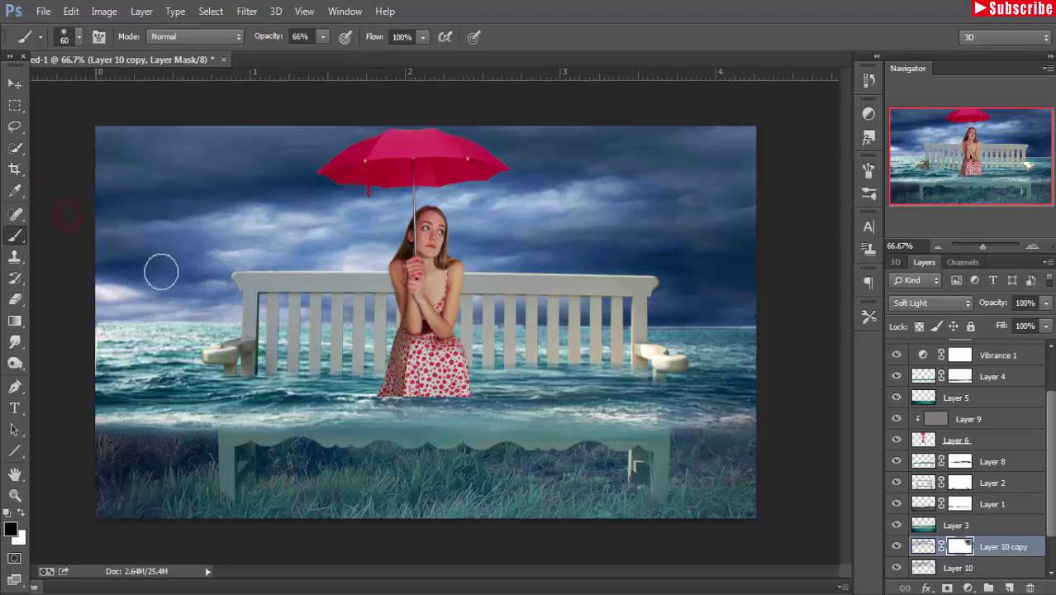
left_click(86, 201)
left_click(199, 184)
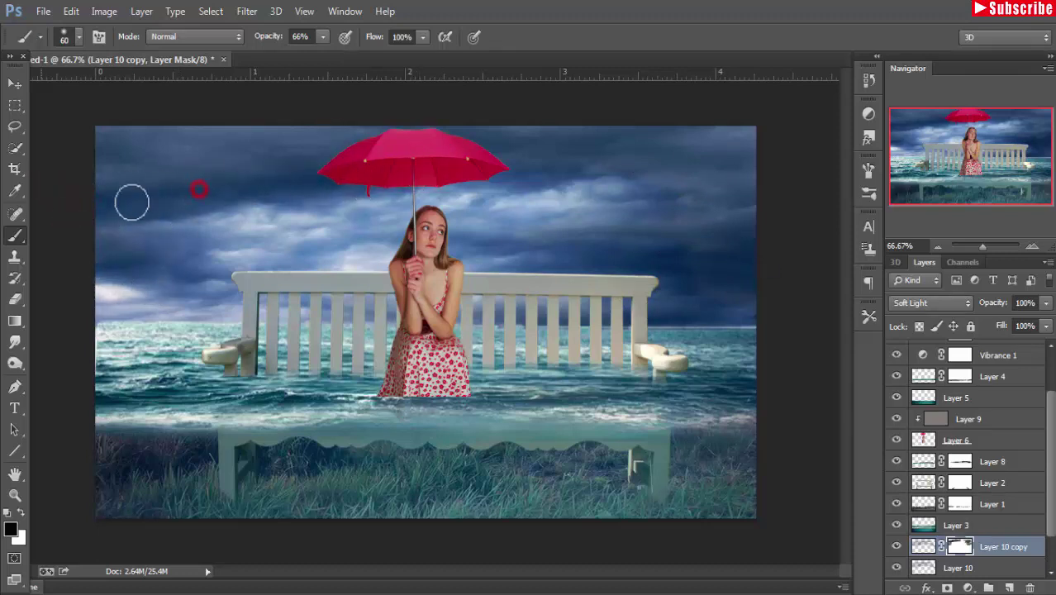
left_click(638, 247)
left_click(561, 300)
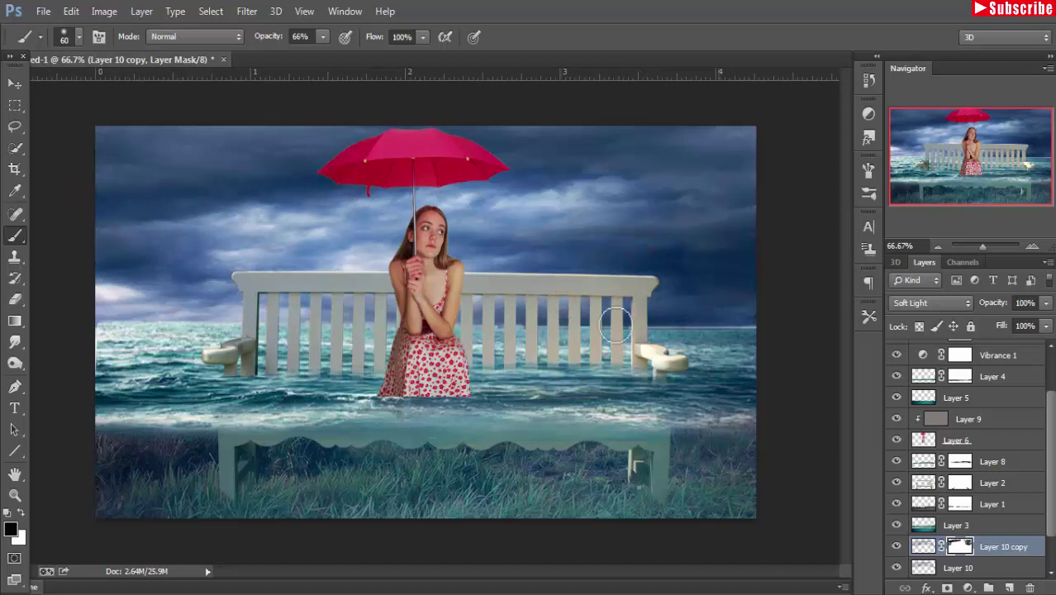
left_click(633, 289)
left_click(666, 282)
left_click(660, 253)
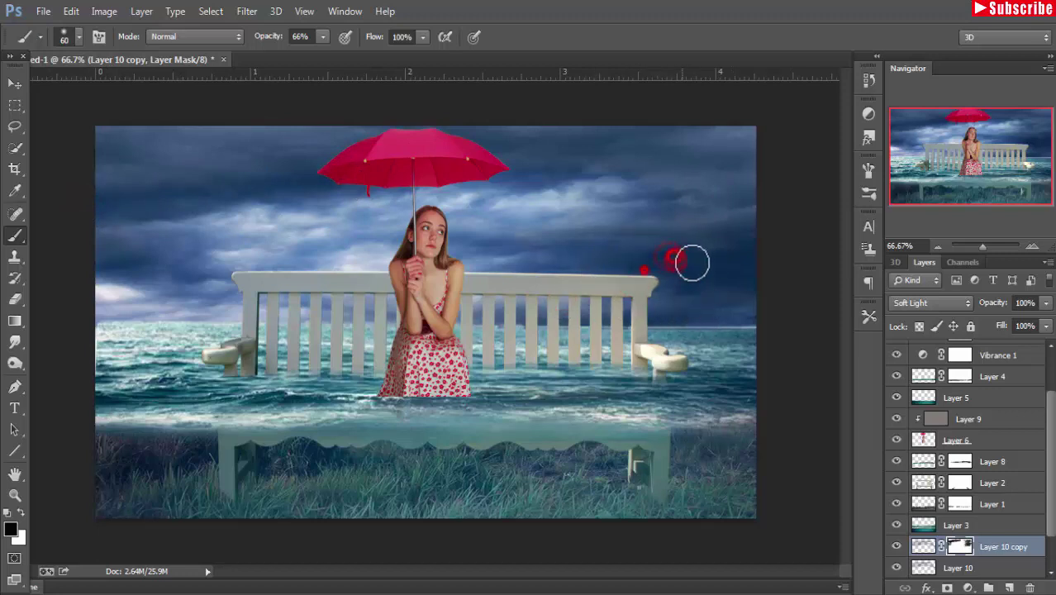
left_click(609, 266)
left_click(547, 170)
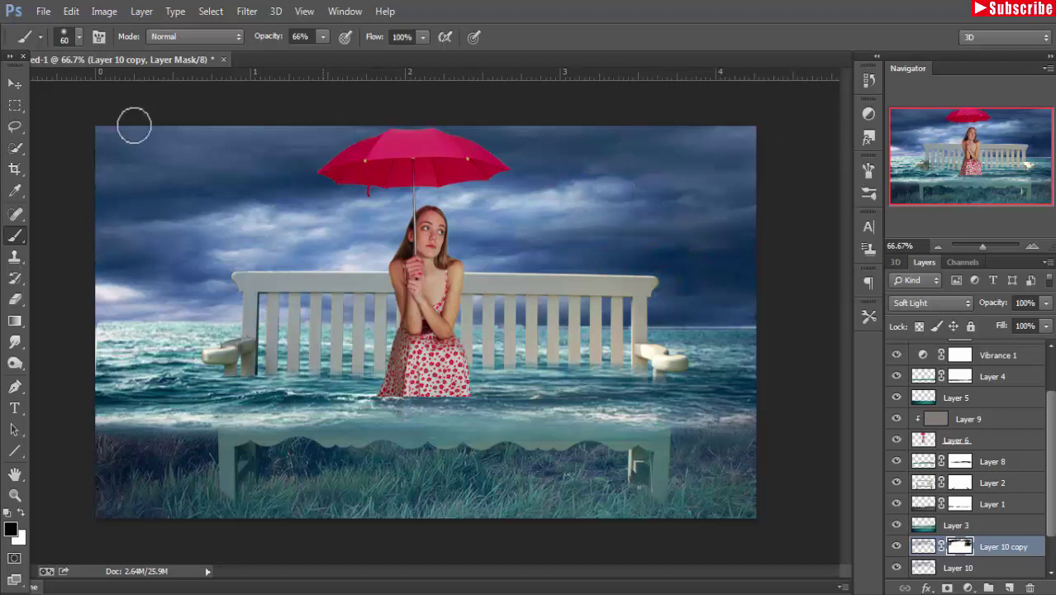
left_click(12, 85)
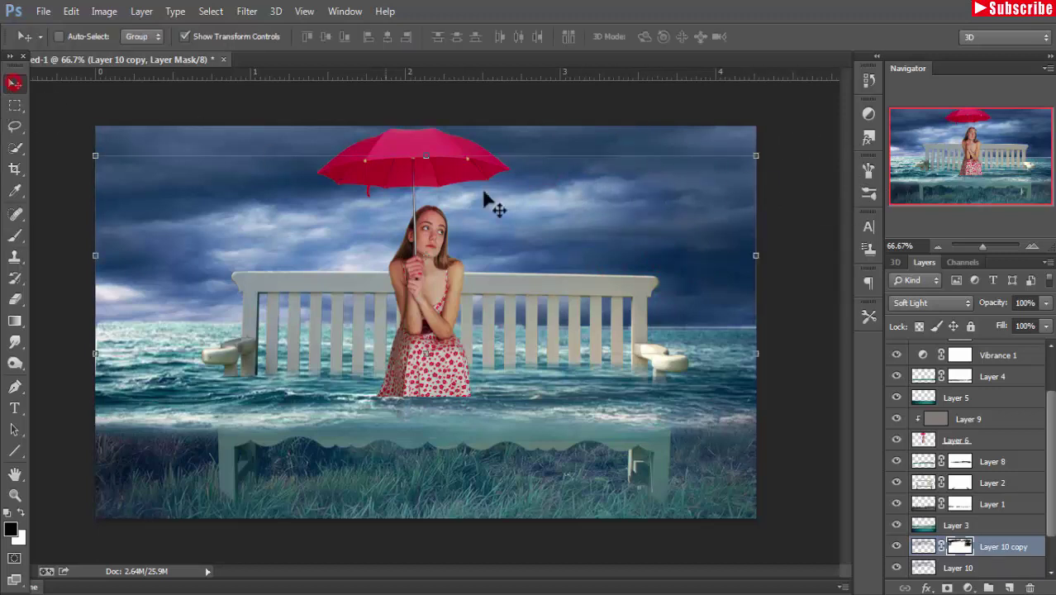
- Apply Color Balance directly to the girl's Layer 6, shifting her midtones toward cyan and blue
left_click(965, 441)
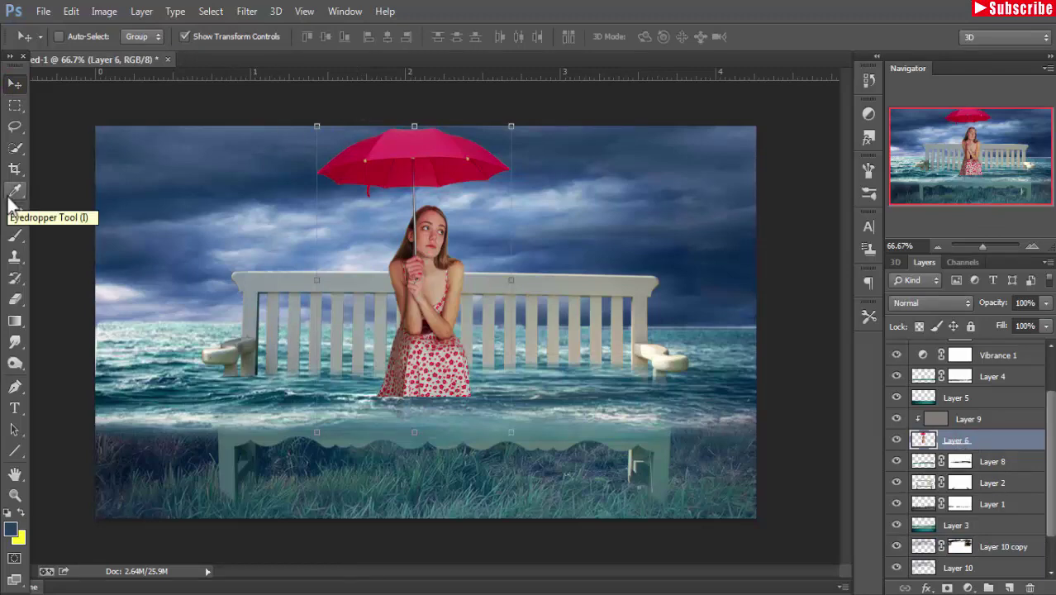
left_click(101, 11)
mouse_move(128, 52)
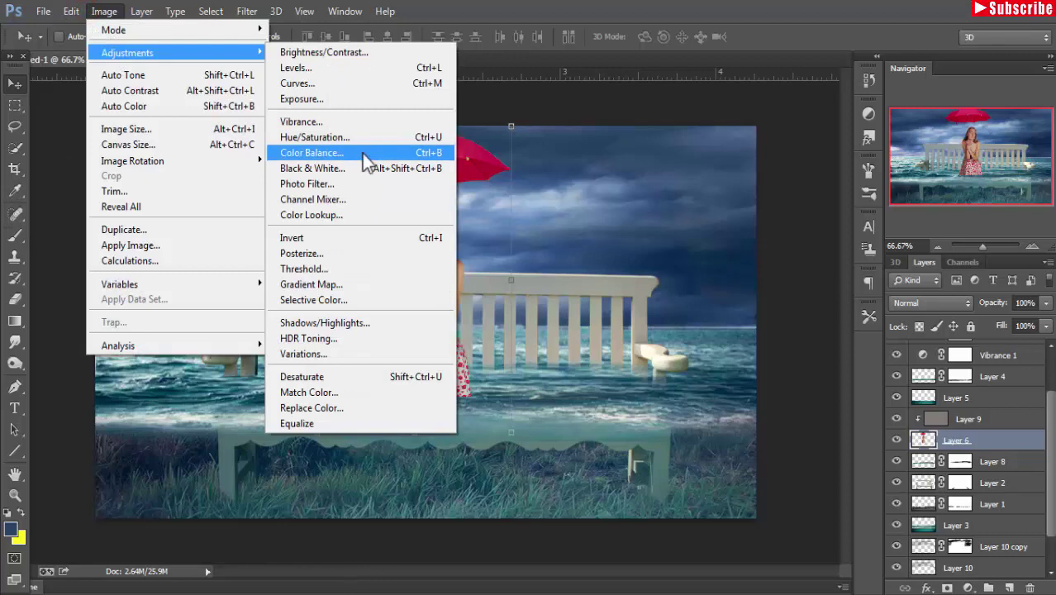
left_click(362, 153)
left_click_drag(826, 395, 834, 397)
left_click(838, 395)
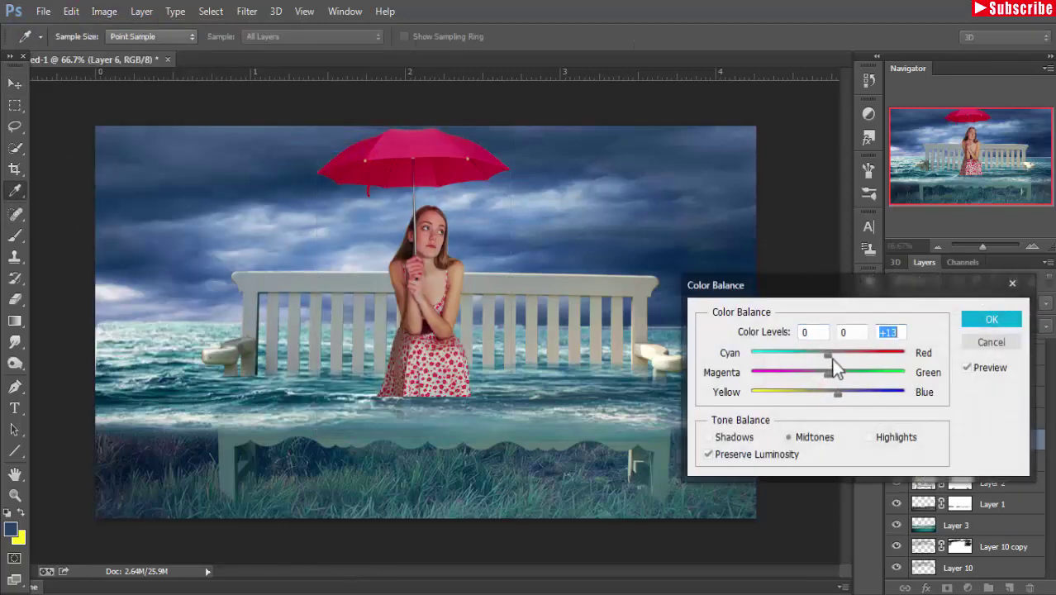
left_click(992, 319)
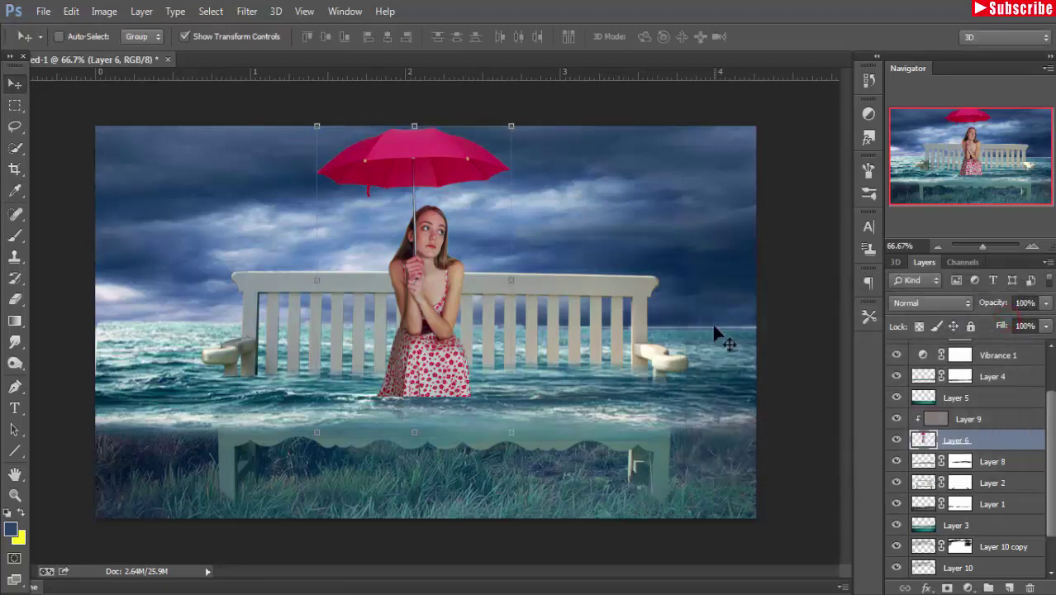
left_click(15, 340)
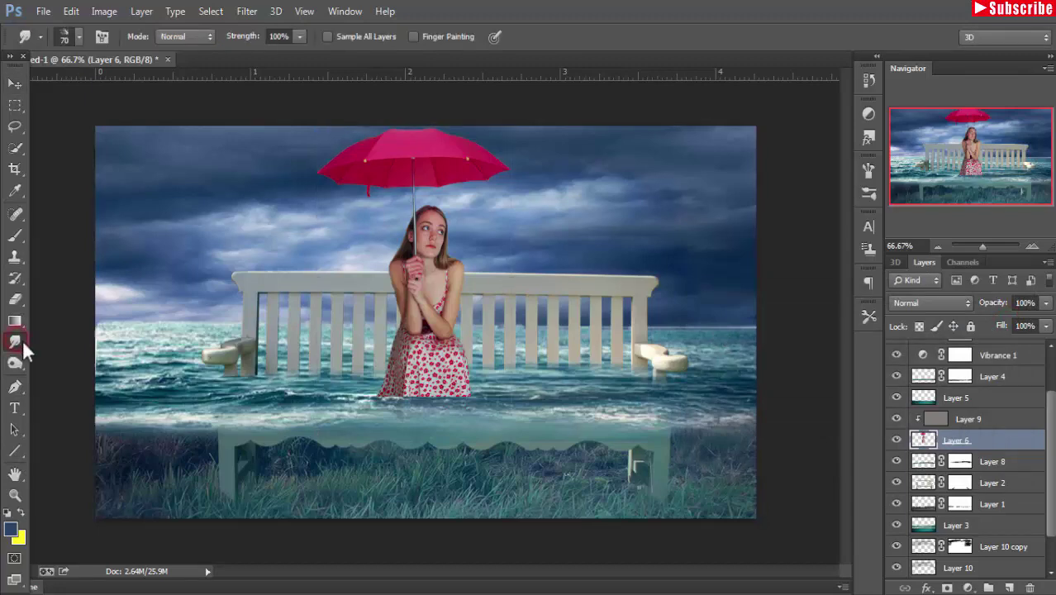
- Set up the Burn tool with a small soft round brush, zoomed in on the girl's arm
left_click(81, 37)
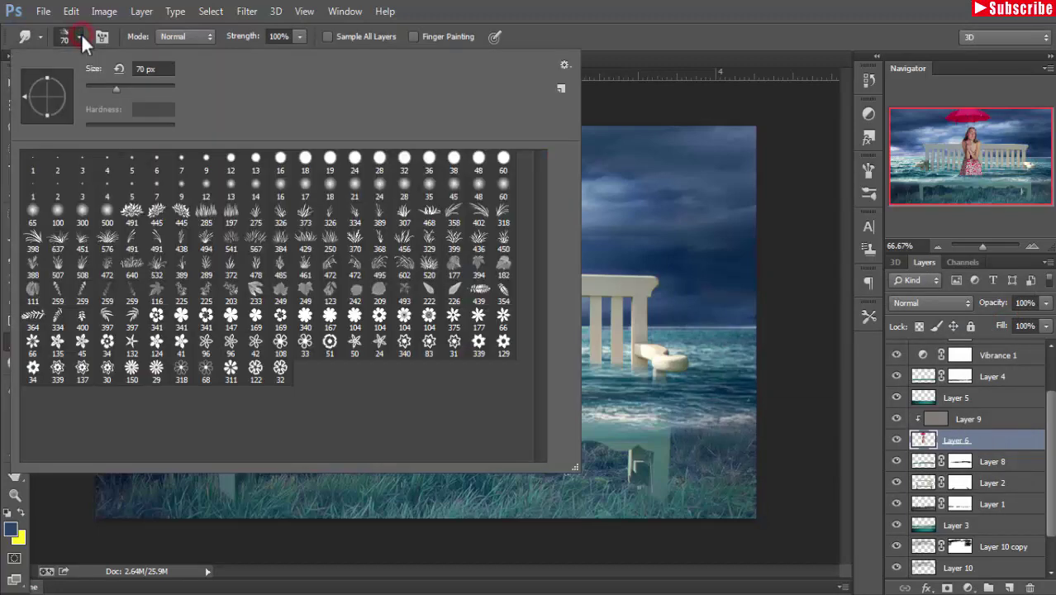
left_click(280, 184)
left_click(544, 6)
left_click(15, 362)
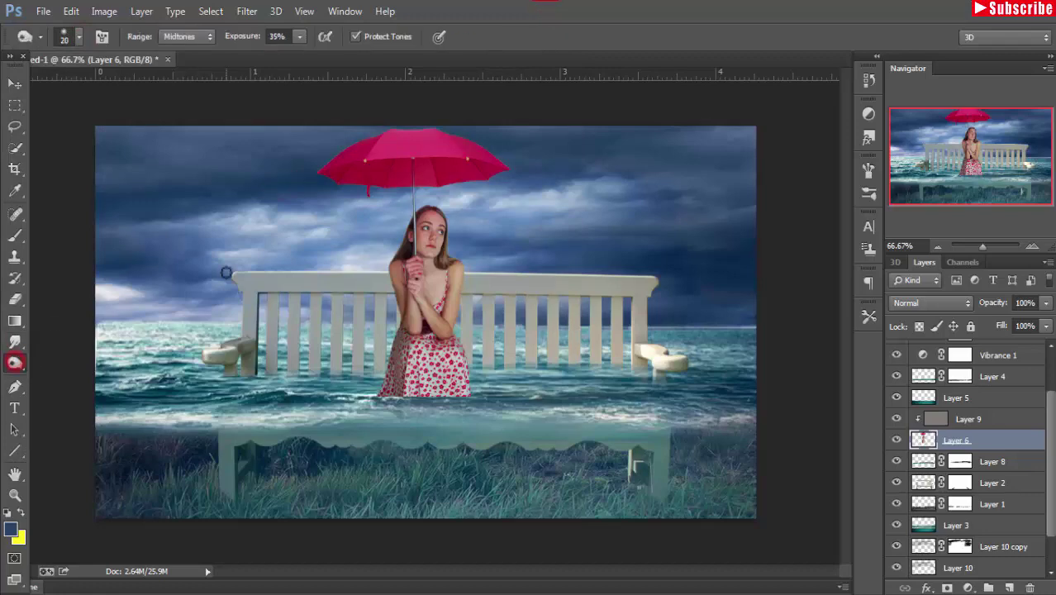
key("ctrl+plus")
key("ctrl+plus")
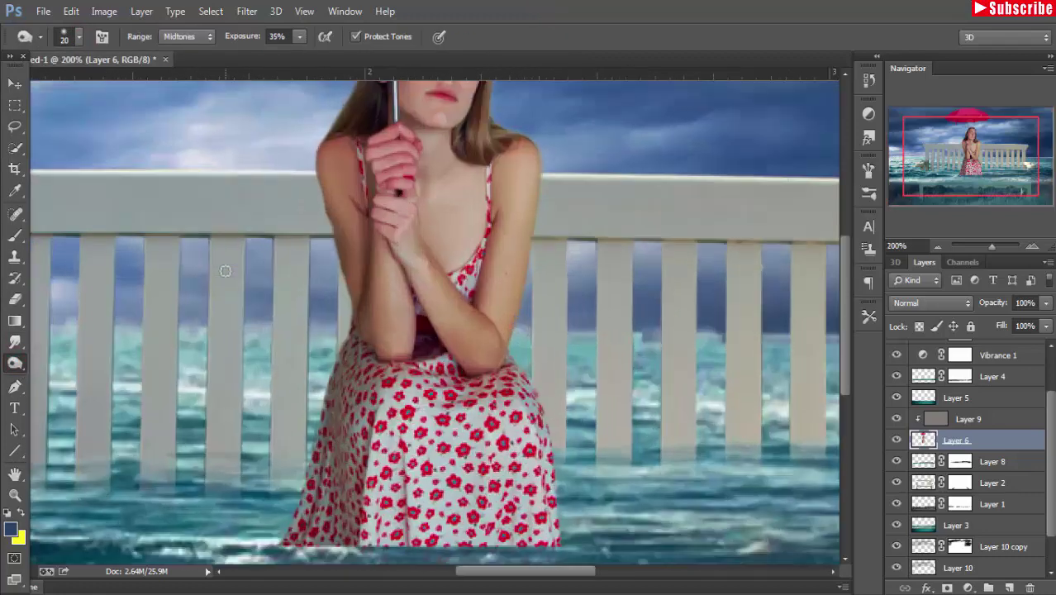
right_click(17, 372)
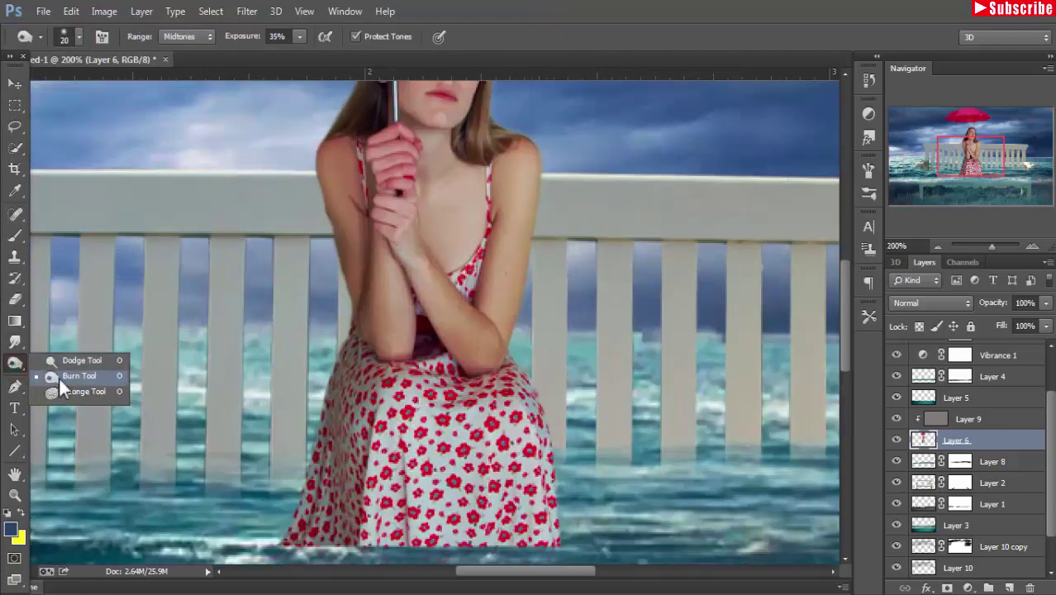
left_click(59, 376)
- Burn along the arm's outer edges, undo two strokes, and add empty Layer 11
mouse_move(523, 153)
left_mouse_down()
mouse_move(523, 245)
mouse_move(498, 356)
left_mouse_up()
mouse_move(409, 281)
left_mouse_down()
mouse_move(396, 231)
mouse_move(428, 323)
mouse_move(382, 248)
mouse_move(390, 338)
mouse_move(372, 243)
left_mouse_up()
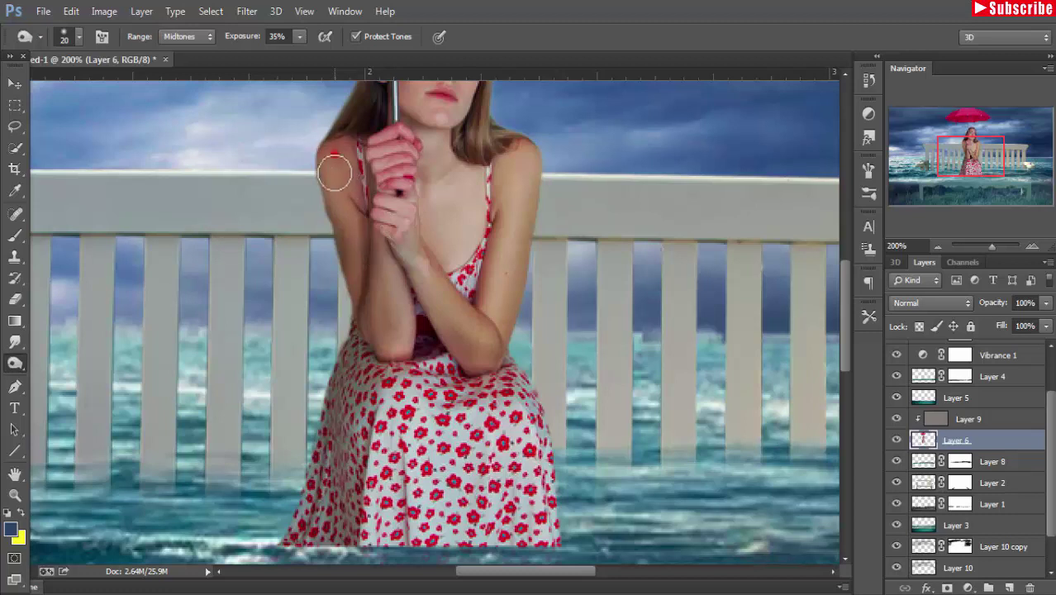
mouse_move(333, 166)
left_mouse_down()
mouse_move(347, 188)
mouse_move(338, 157)
mouse_move(354, 259)
mouse_move(382, 329)
left_mouse_up()
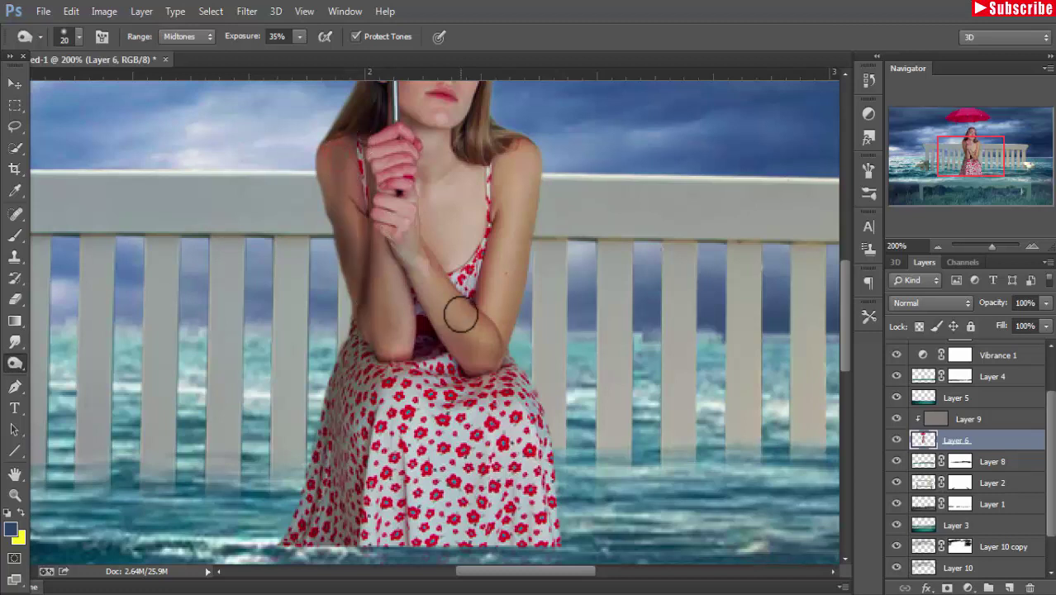
key("ctrl+z")
key("ctrl+alt+z")
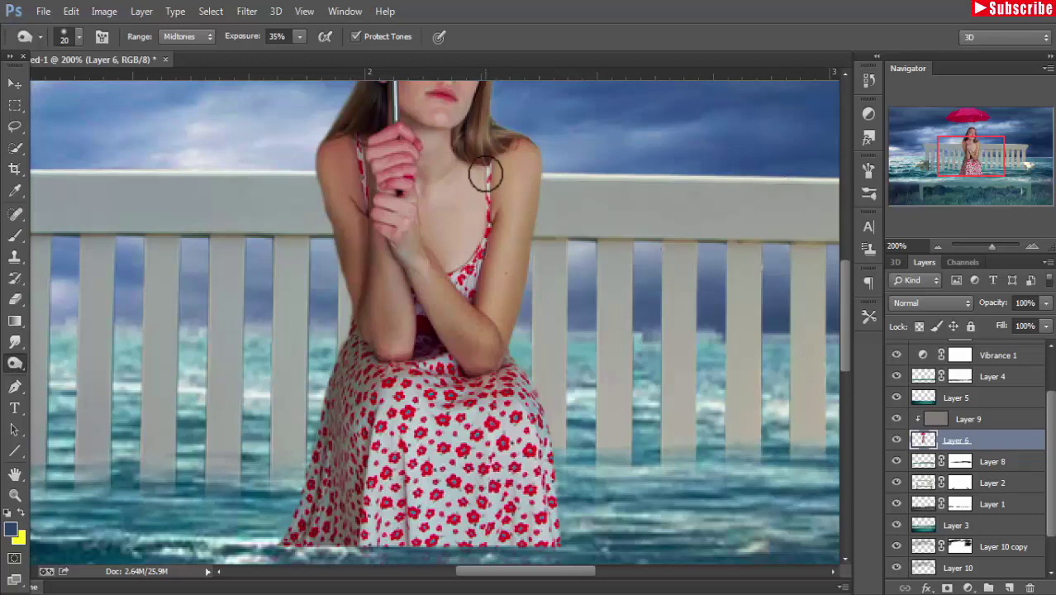
scroll(485, 174, "down", 3)
scroll(496, 182, "down", 3)
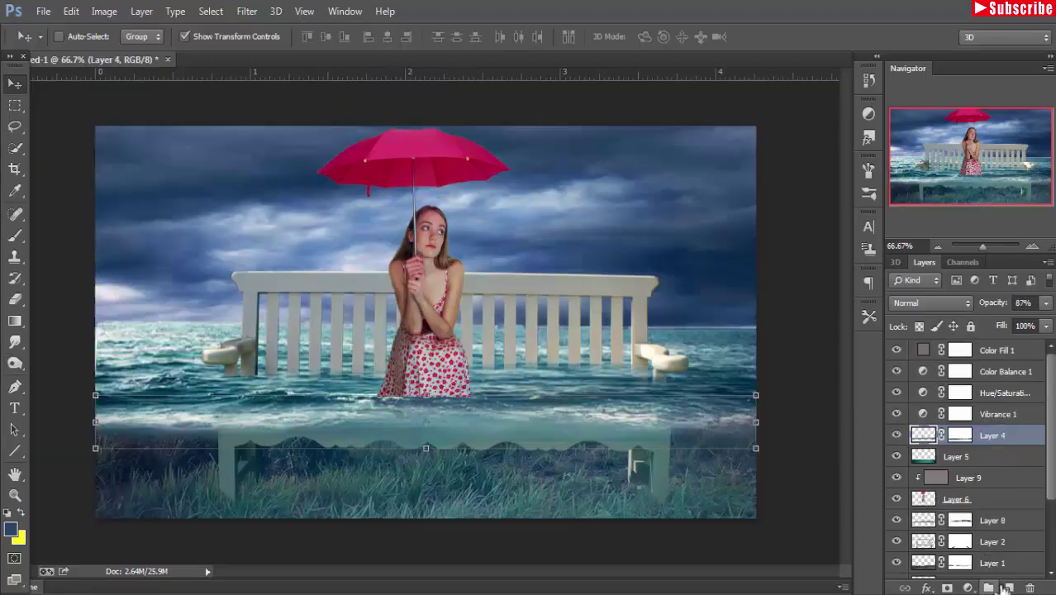
left_click(1009, 588)
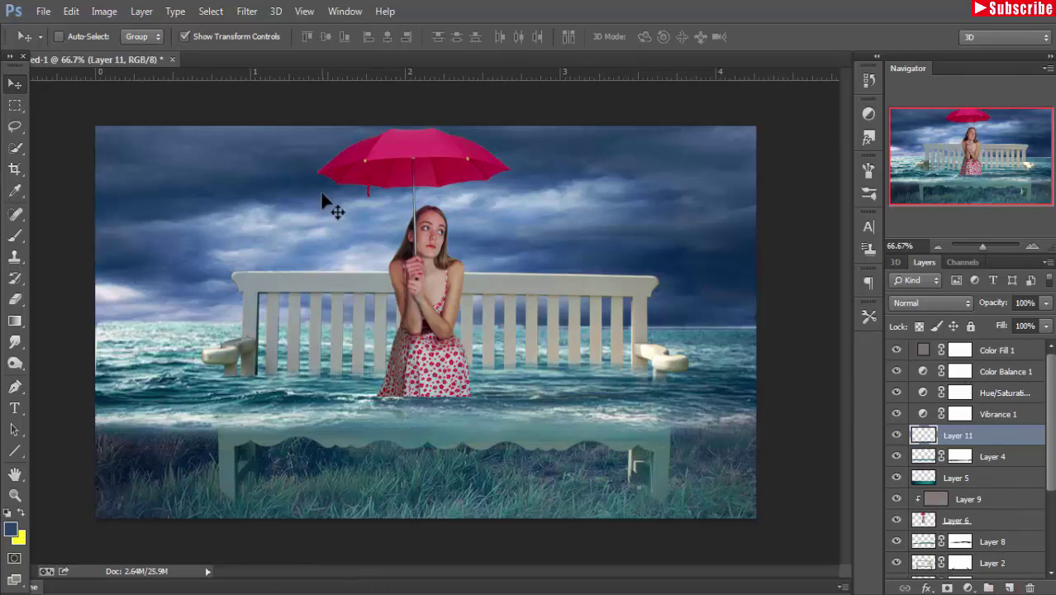
- Select a 5 px hard round brush preset
left_click(16, 237)
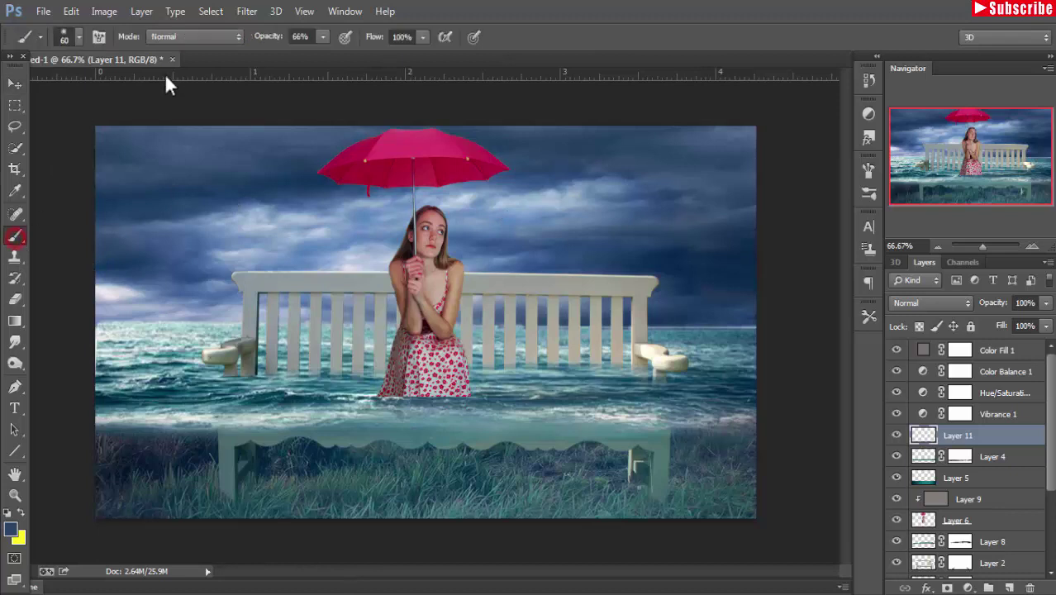
left_click(78, 38)
left_click(453, 158)
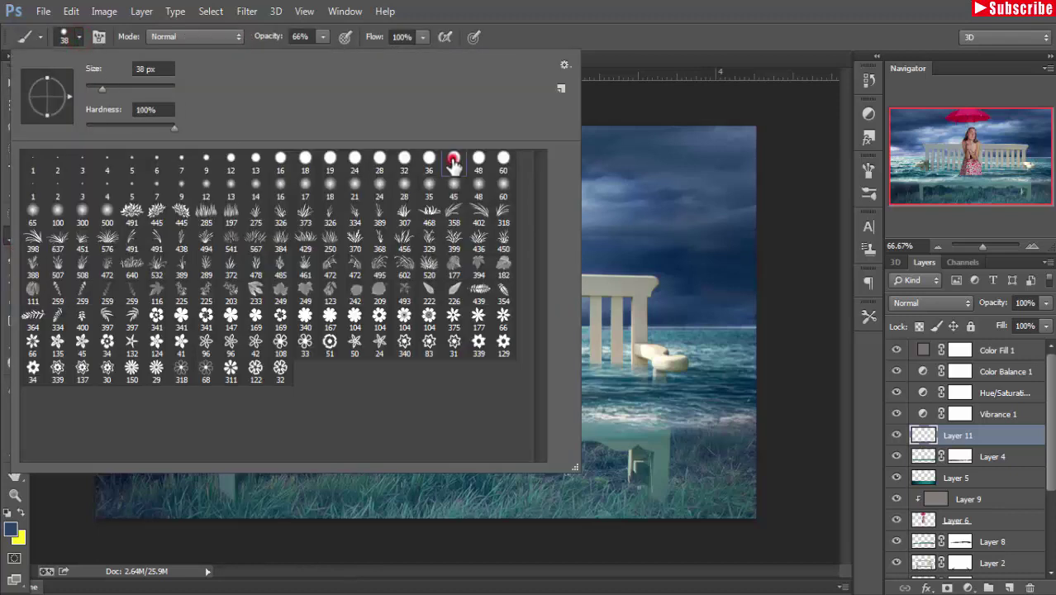
left_click(130, 157)
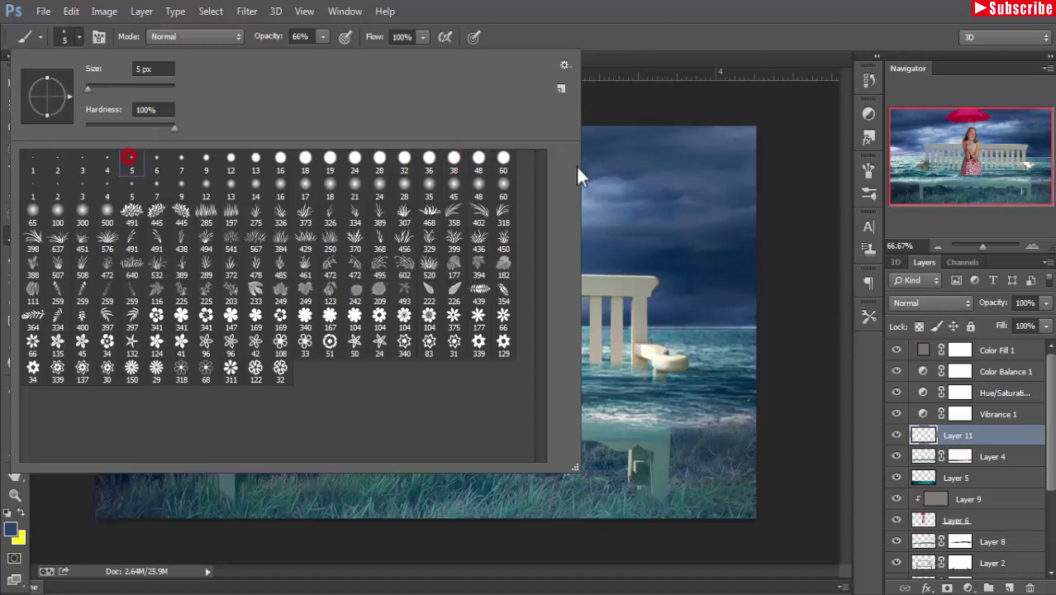
left_click(648, 18)
- Set the brush spacing to 1000% and enable scattering with an adjusted count
left_click(868, 169)
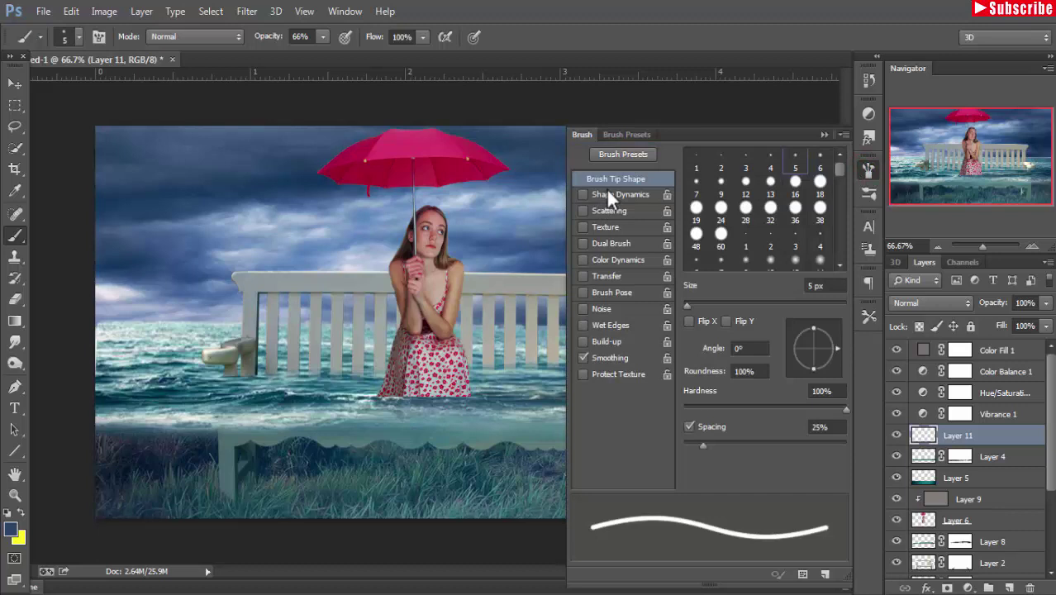
left_click_drag(703, 447, 859, 438)
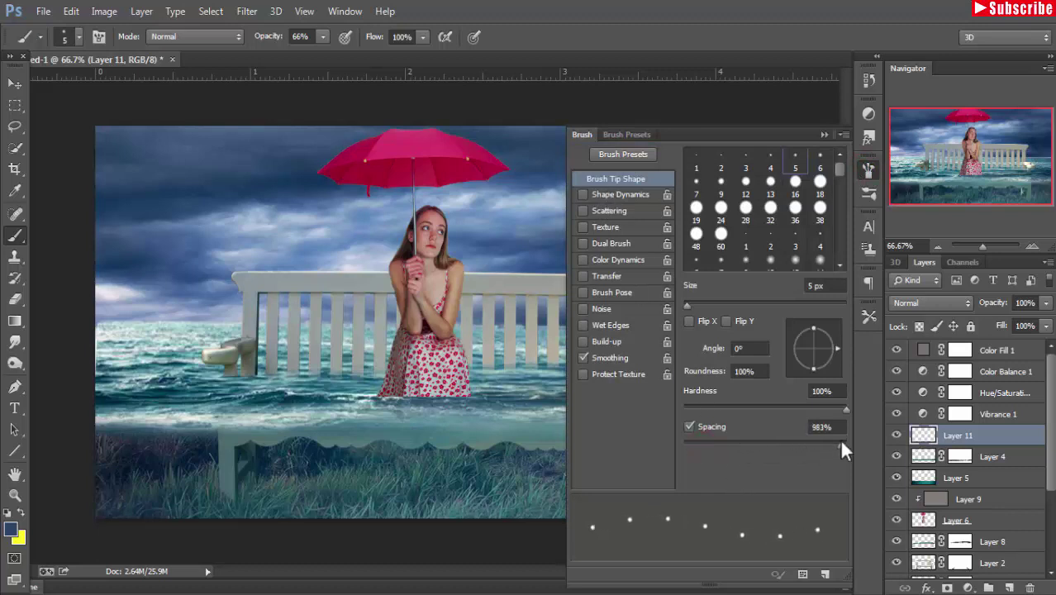
left_click(627, 209)
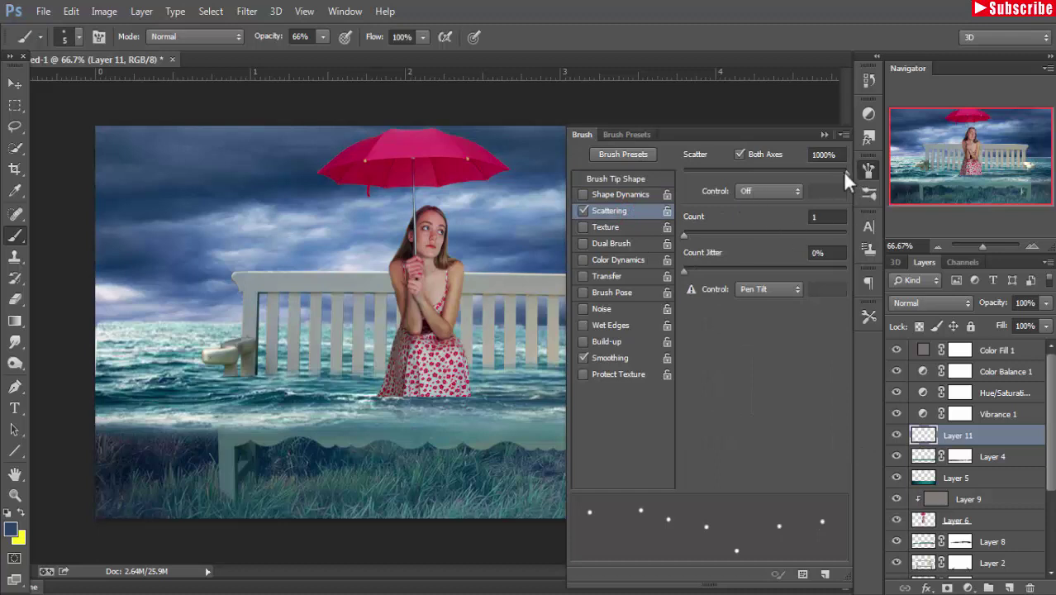
left_click_drag(686, 233, 680, 236)
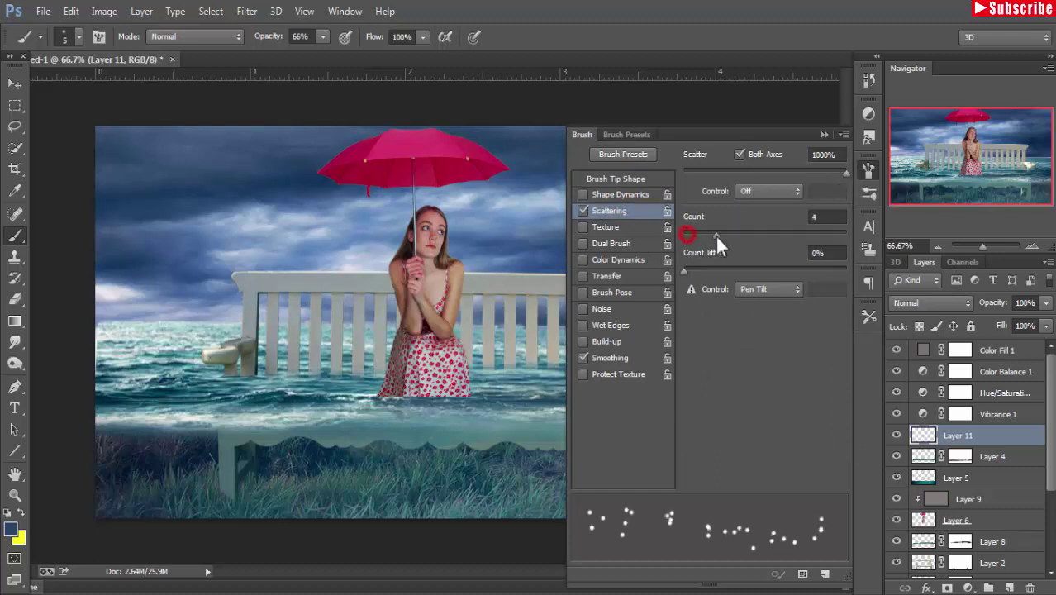
left_click(824, 133)
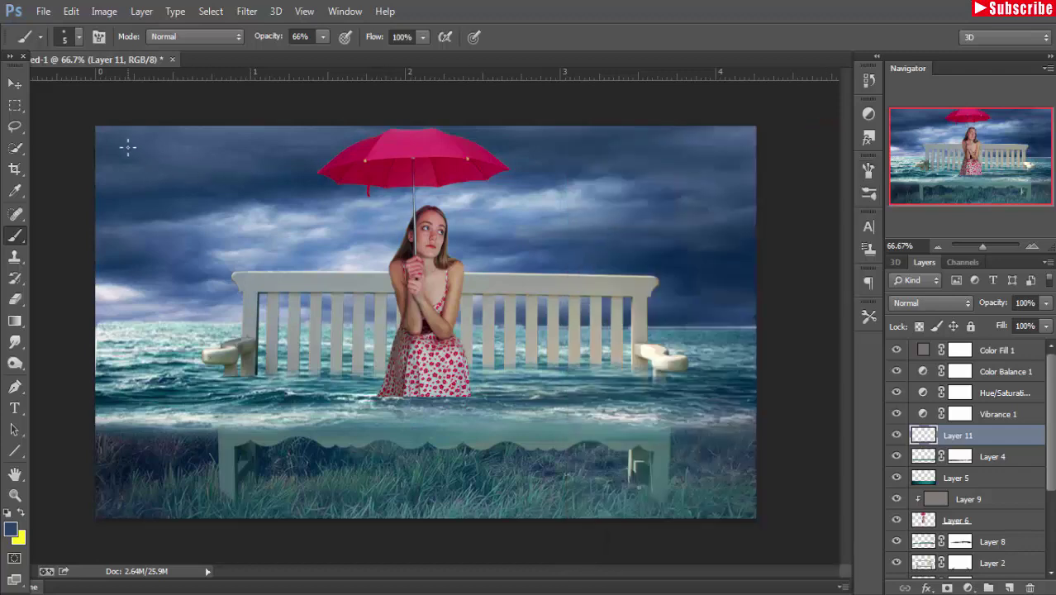
- Set the foreground to white and brush opacity to 100%, then dot snowflakes from sky to sea
left_click(11, 530)
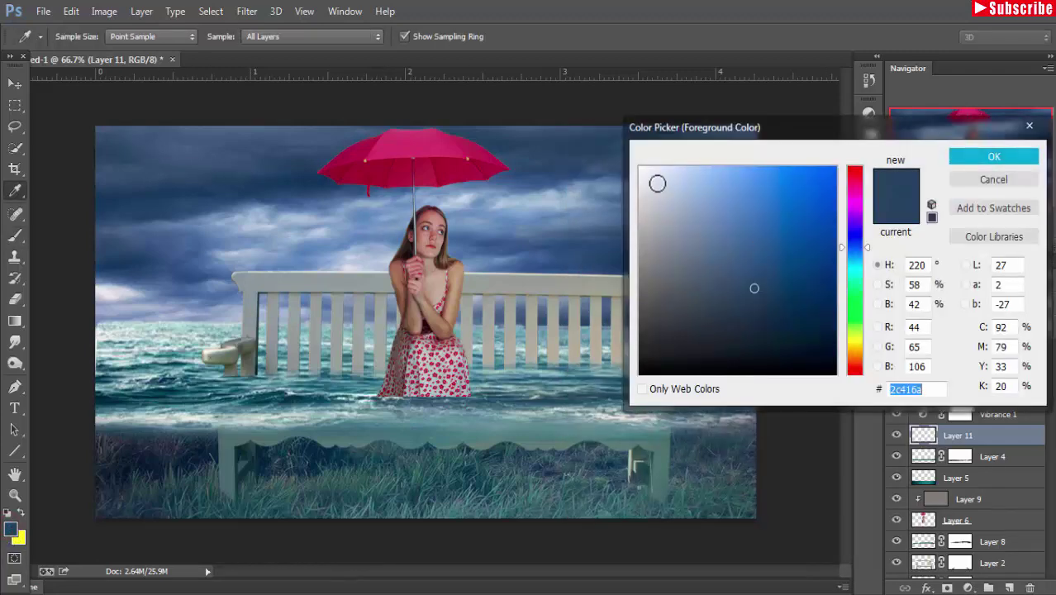
left_click(637, 166)
left_click(995, 156)
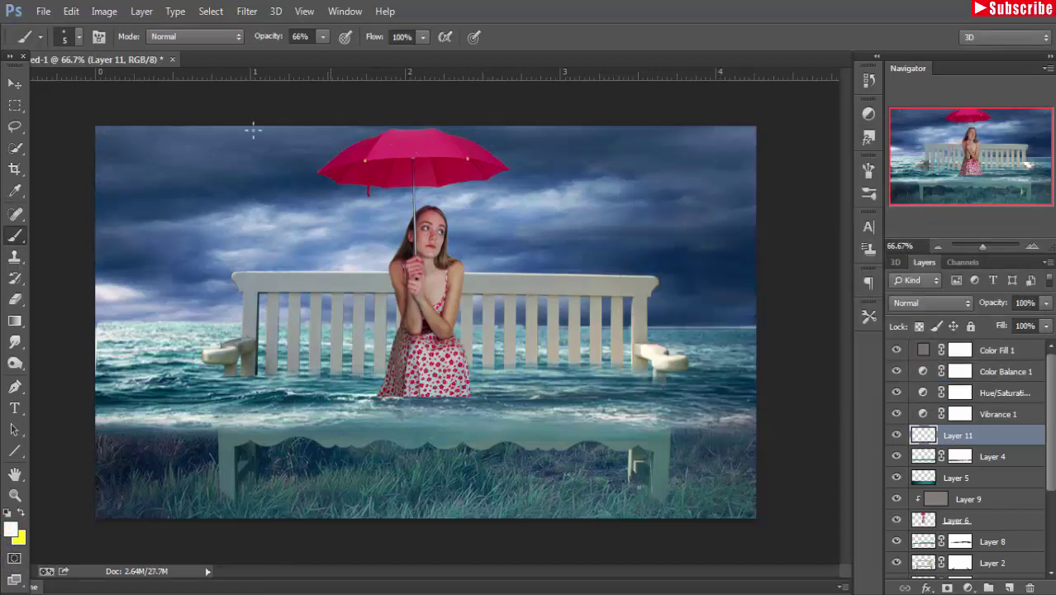
left_click(324, 37)
left_click_drag(325, 53, 360, 58)
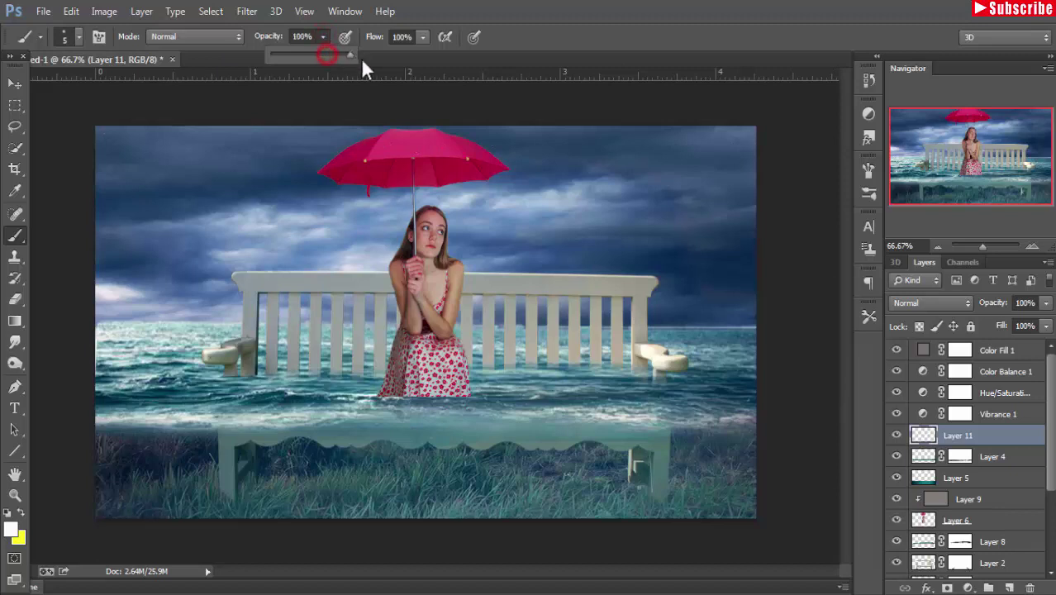
left_click(101, 134)
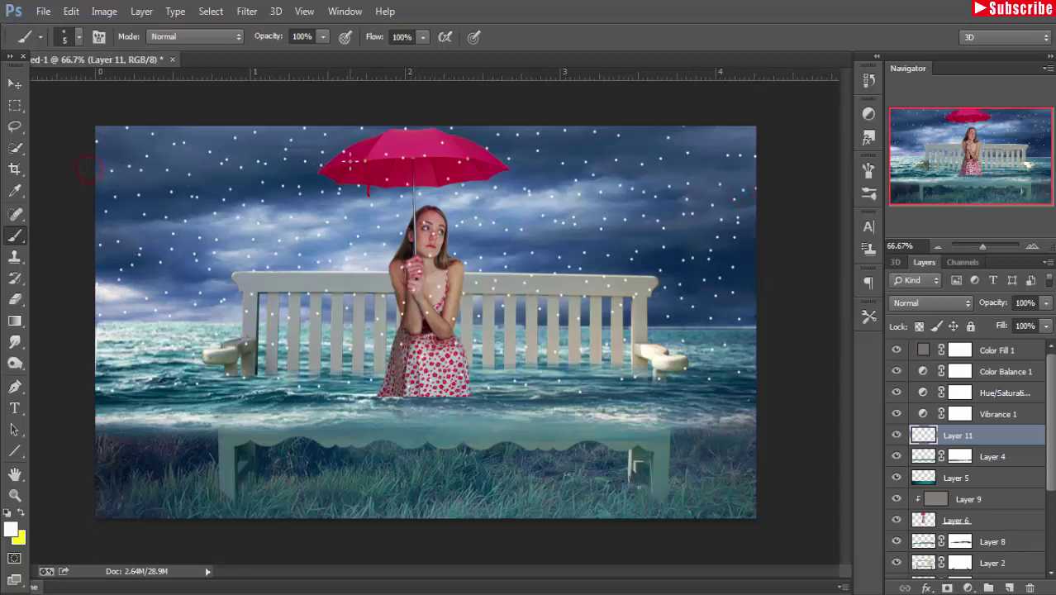
left_click(699, 146)
left_click(246, 11)
mouse_move(255, 192)
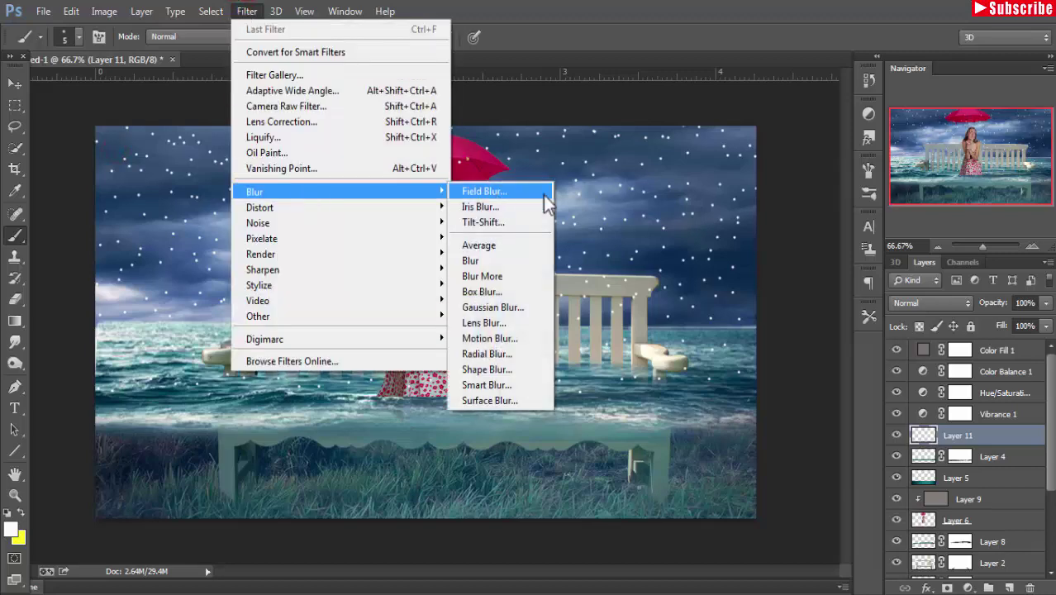
left_click(535, 339)
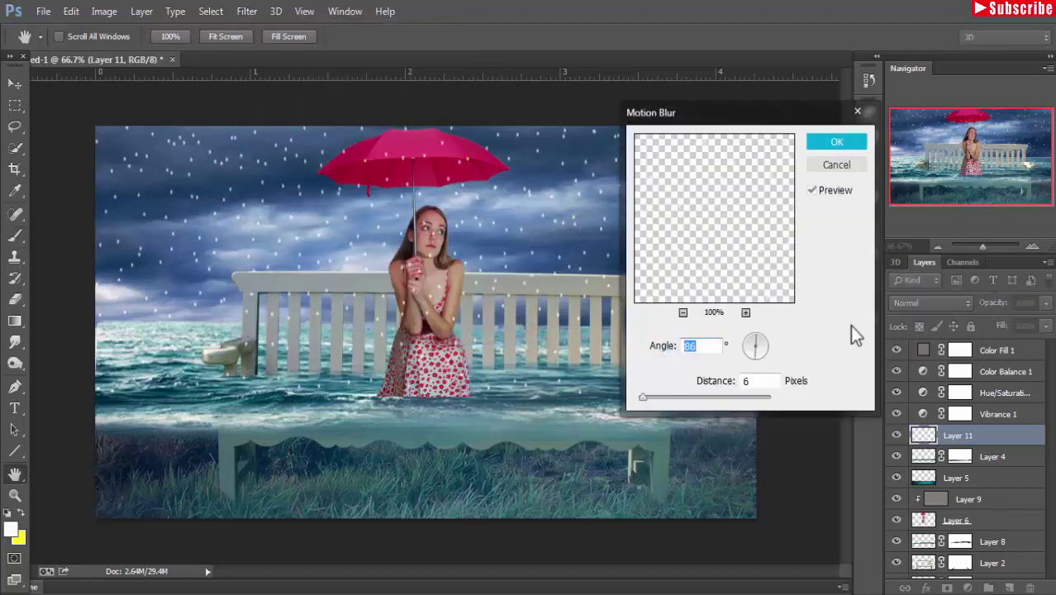
left_click(860, 113)
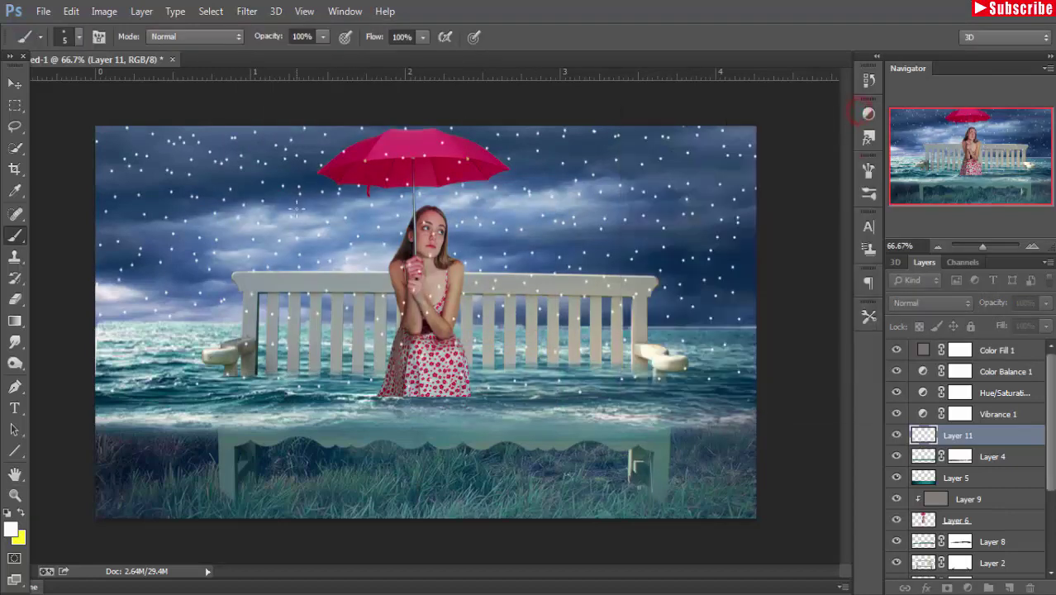
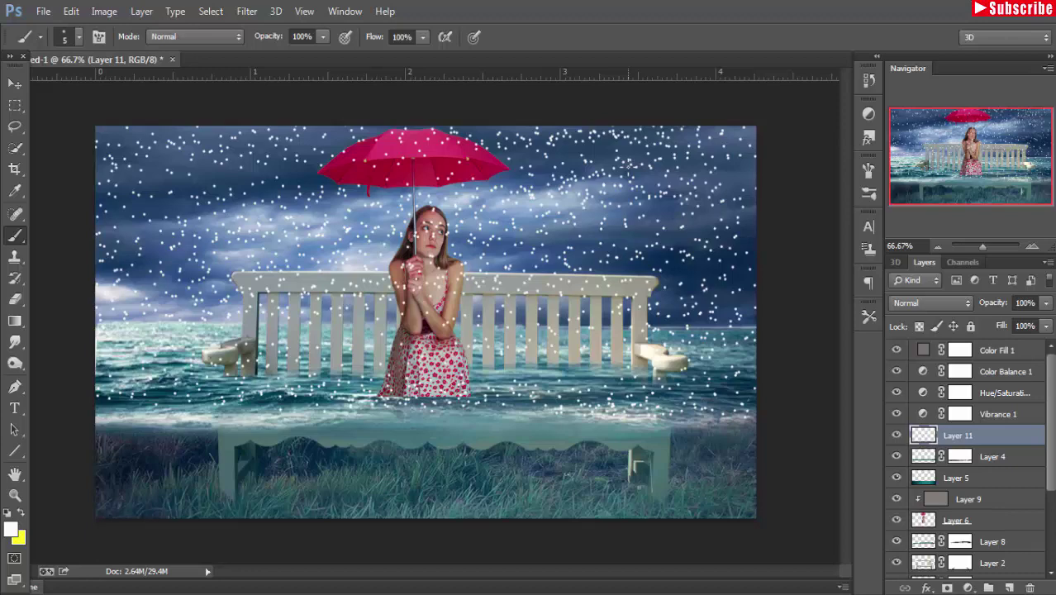
- Set a Motion Blur on the rain layer with a 66° angle and 29-pixel distance
left_click(246, 11)
mouse_move(255, 192)
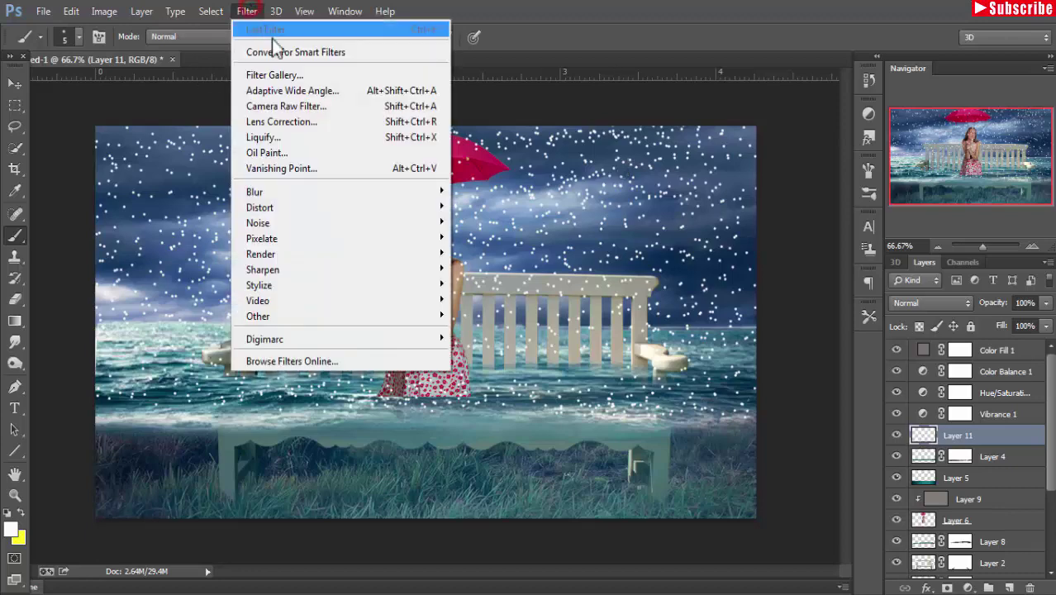
left_click(497, 338)
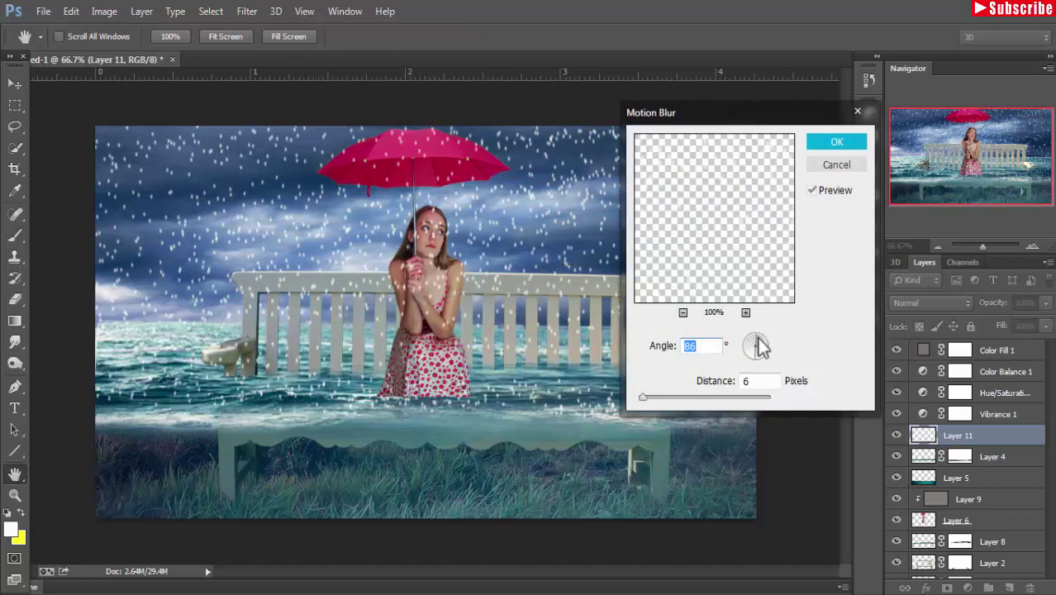
left_click_drag(760, 347, 760, 349)
left_click_drag(643, 395, 650, 398)
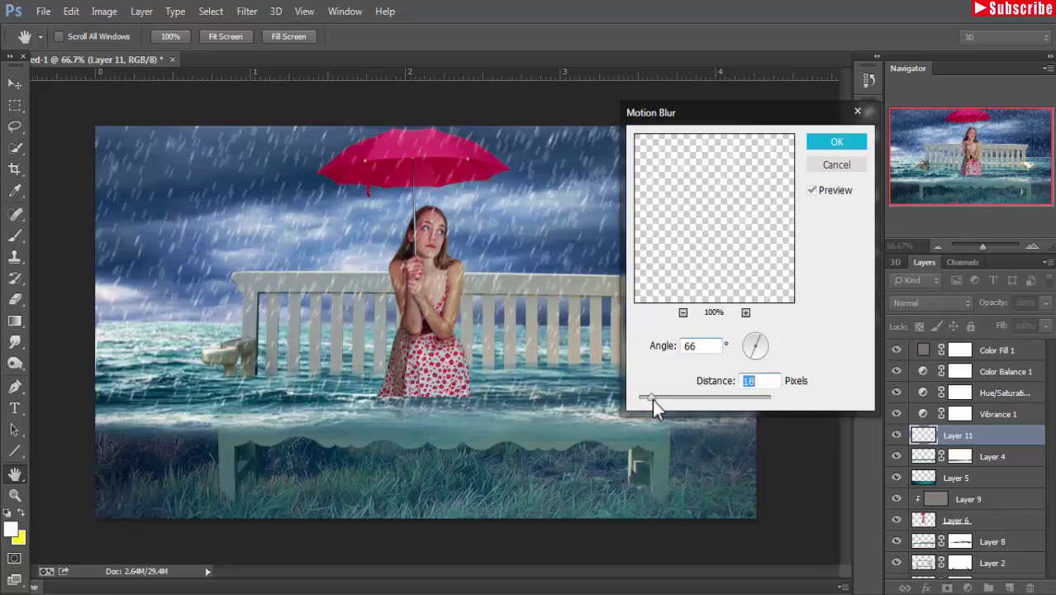
left_click_drag(652, 403, 657, 400)
- Apply the motion blur and duplicate the rain layer, Layer 11
left_click(827, 144)
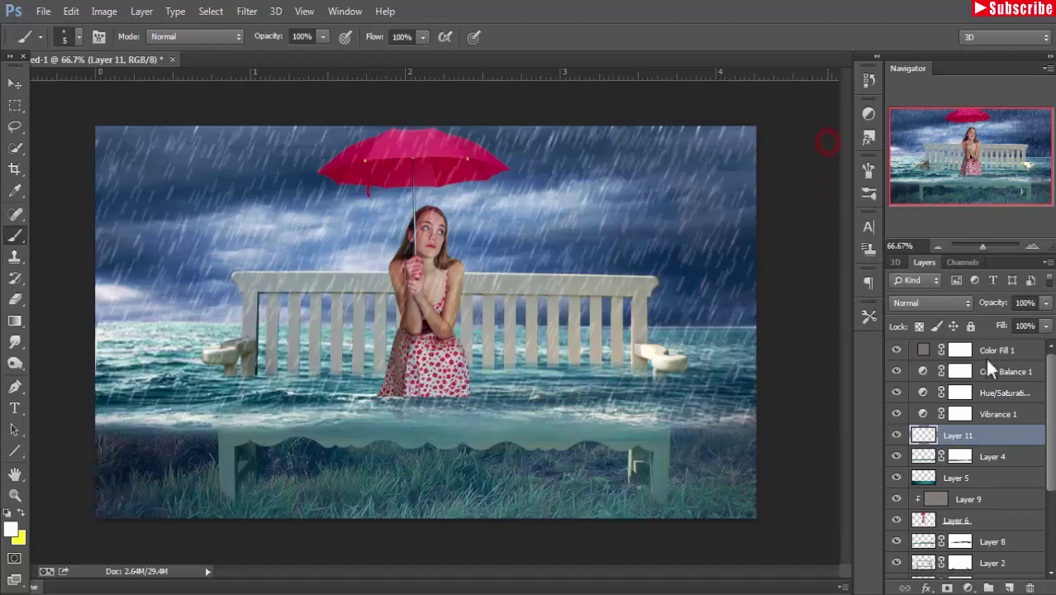
right_click(966, 439)
left_click(731, 154)
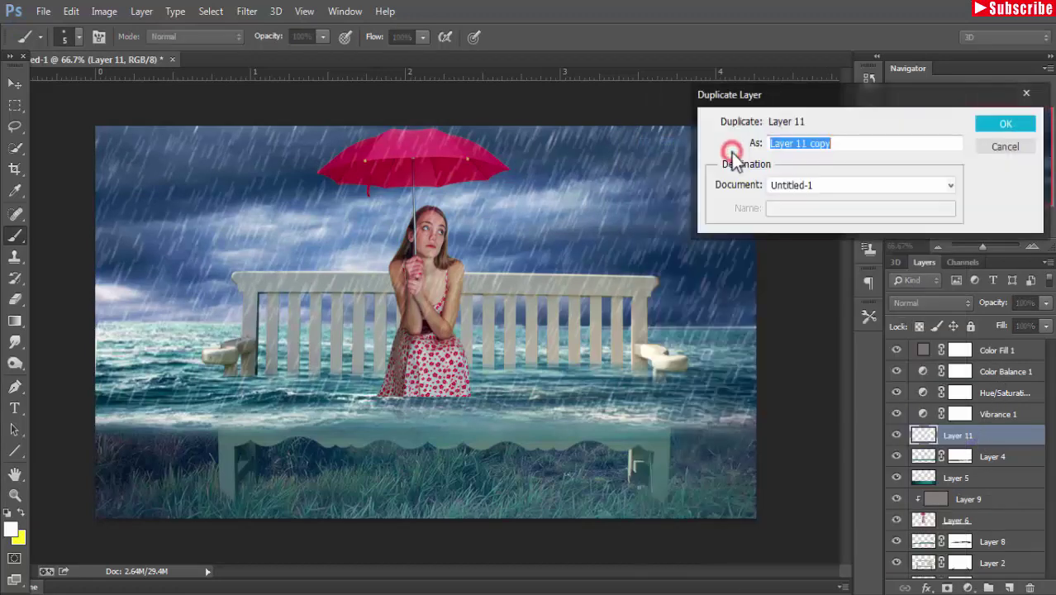
left_click(1004, 126)
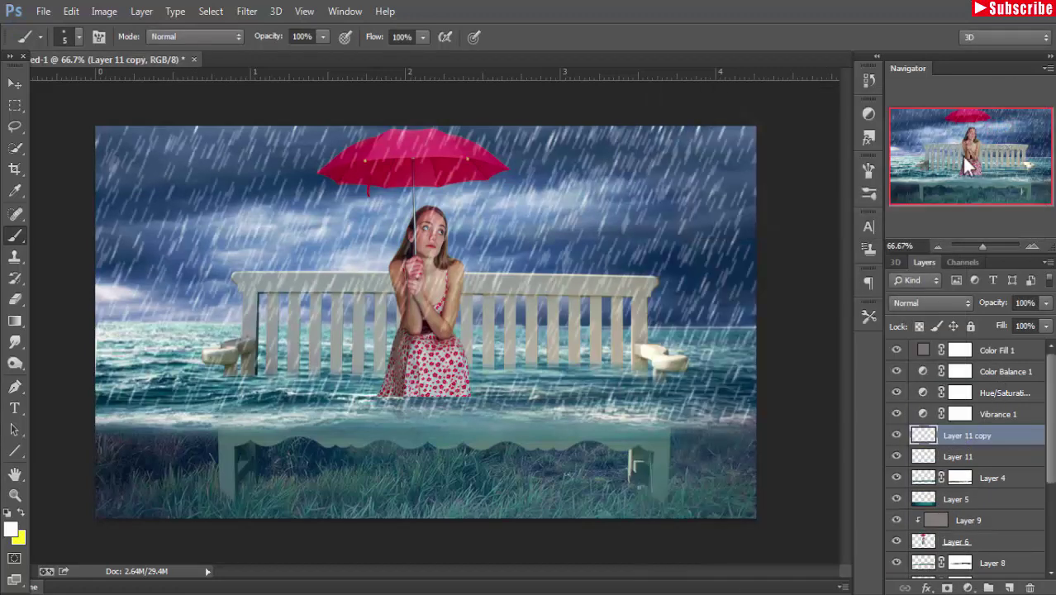
- Add a layer mask to the rain copy and pick a soft round 28 px brush
left_click(15, 83)
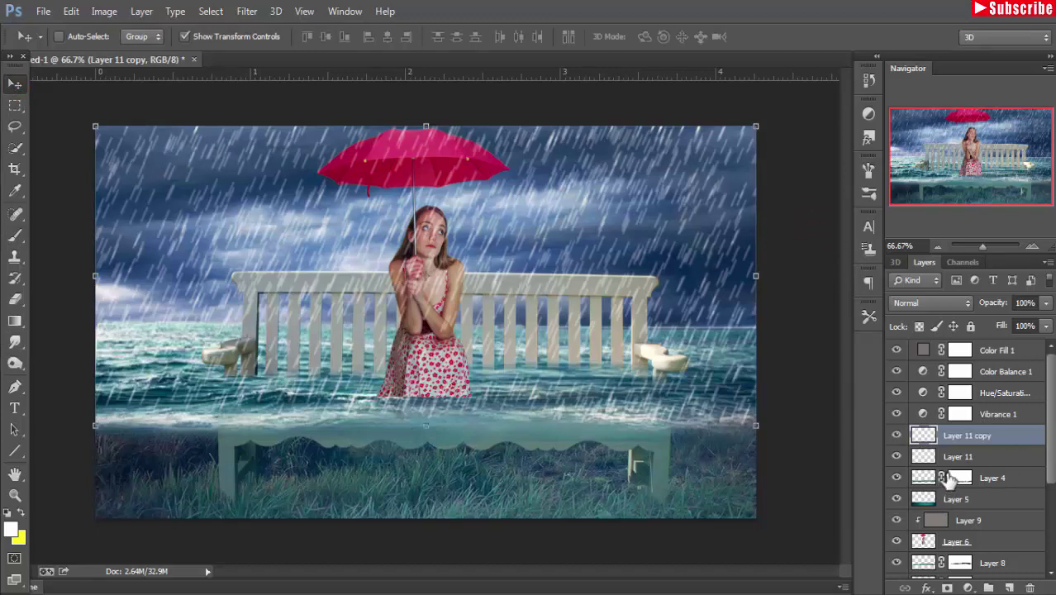
key("ctrl+plus")
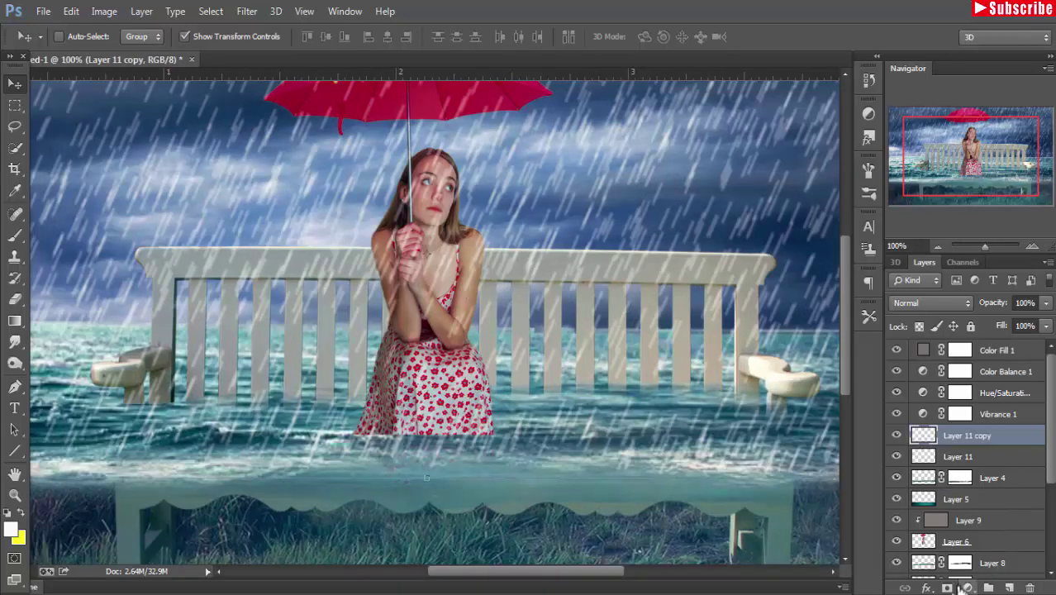
left_click(947, 588)
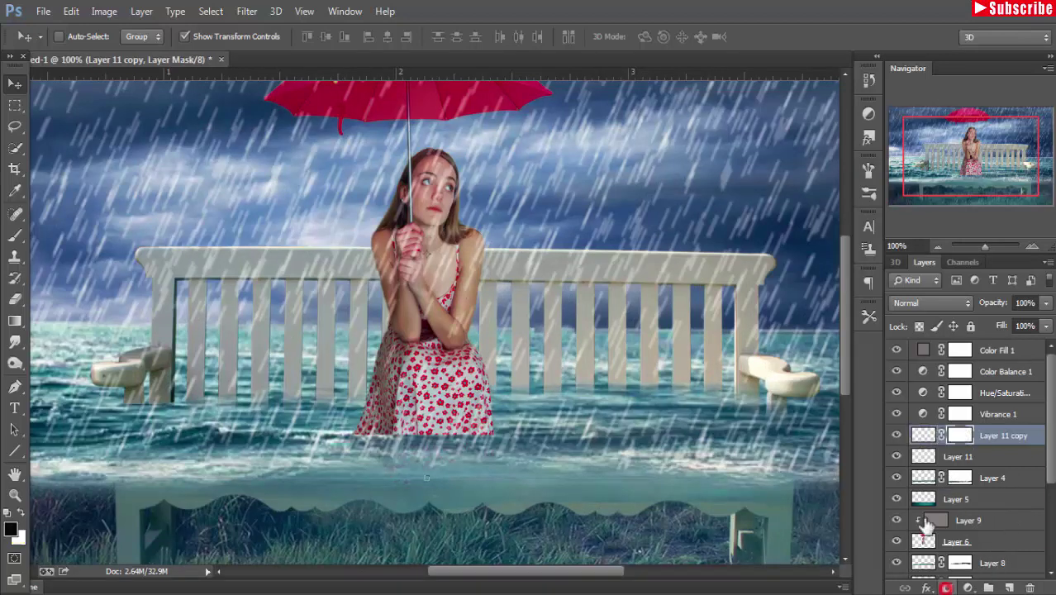
left_click(15, 237)
left_click(80, 43)
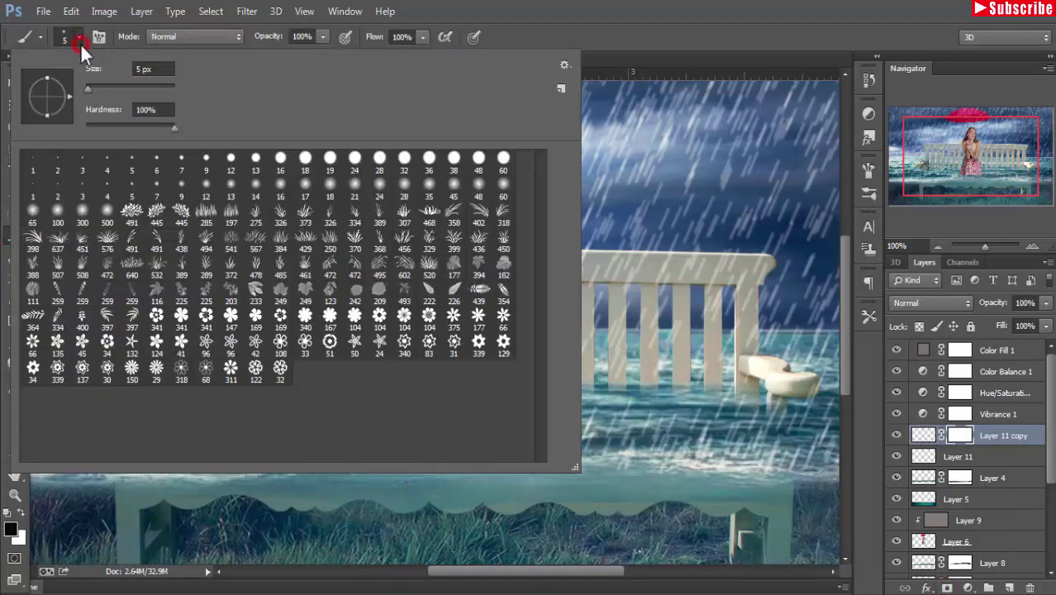
left_click(402, 184)
left_click(691, 17)
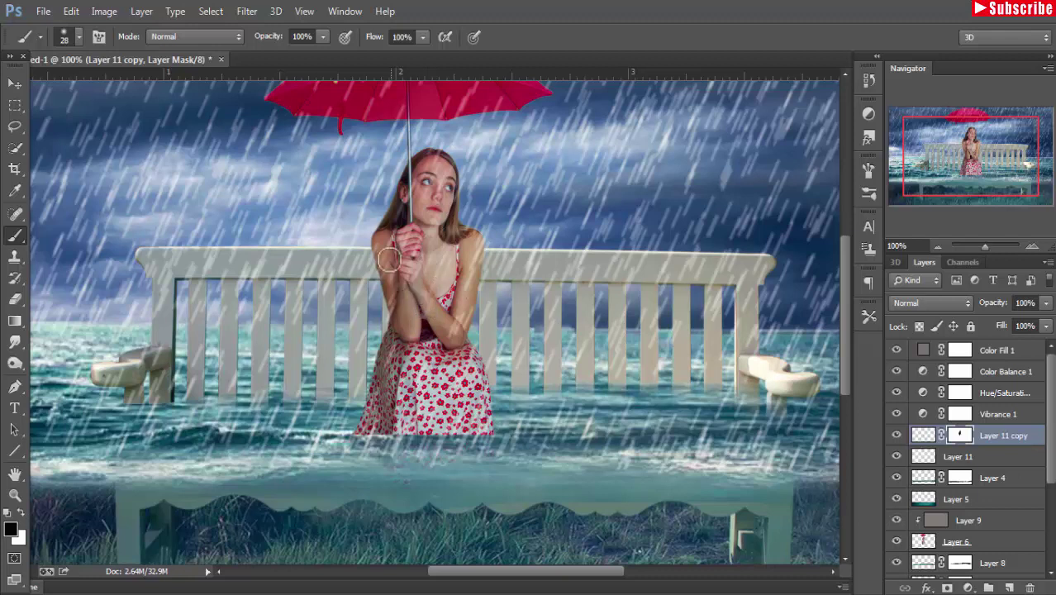
- Paint the mask black over the woman's arm, lap, face, chest and knees
mouse_move(401, 322)
left_mouse_down()
mouse_move(378, 425)
mouse_move(437, 388)
left_mouse_up()
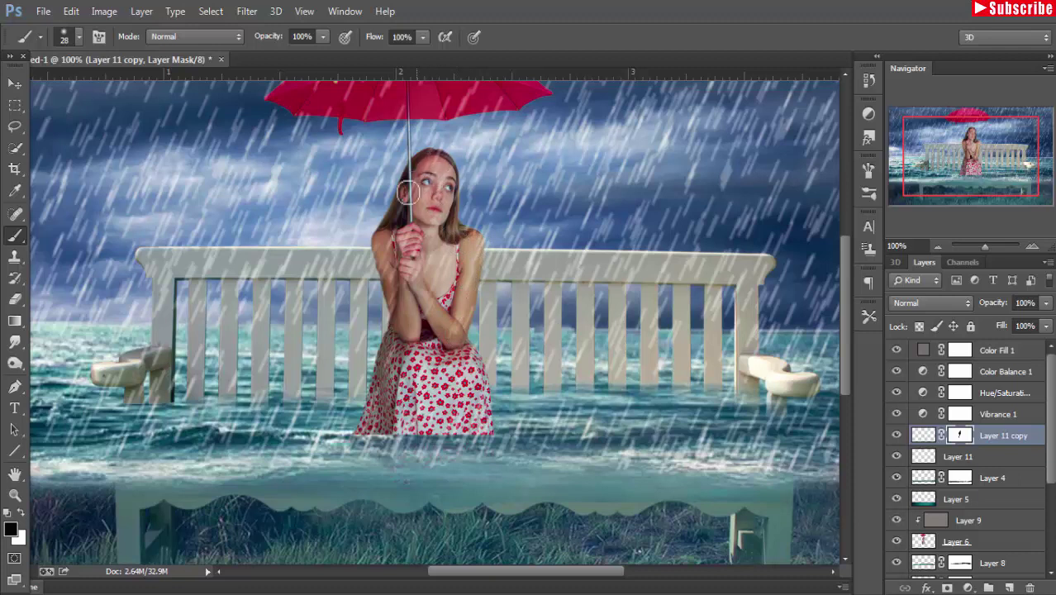
mouse_move(448, 259)
left_mouse_down()
mouse_move(464, 238)
mouse_move(449, 327)
left_mouse_up()
mouse_move(439, 374)
left_mouse_down()
mouse_move(471, 413)
mouse_move(421, 371)
left_mouse_up()
left_click(13, 84)
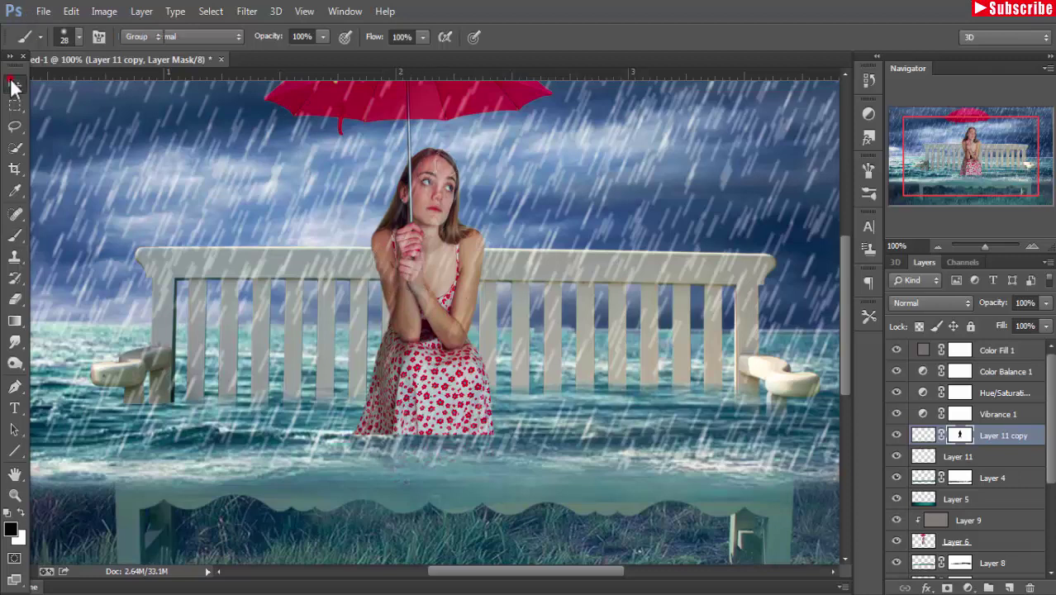
- Drag the water_sploosh splash photo into the composite as a new layer
key("ctrl+minus")
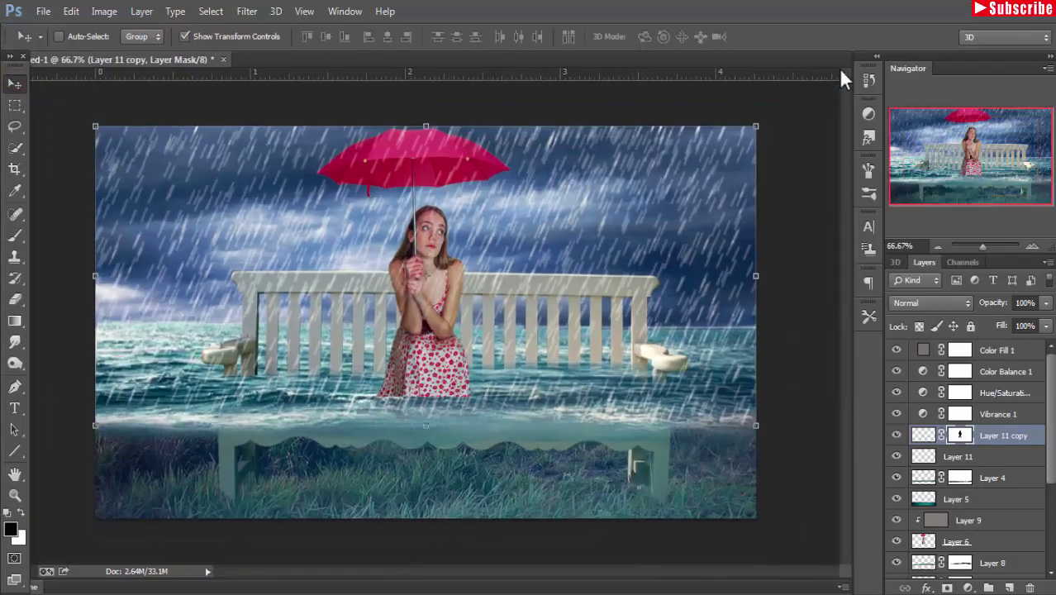
key("ctrl+minus")
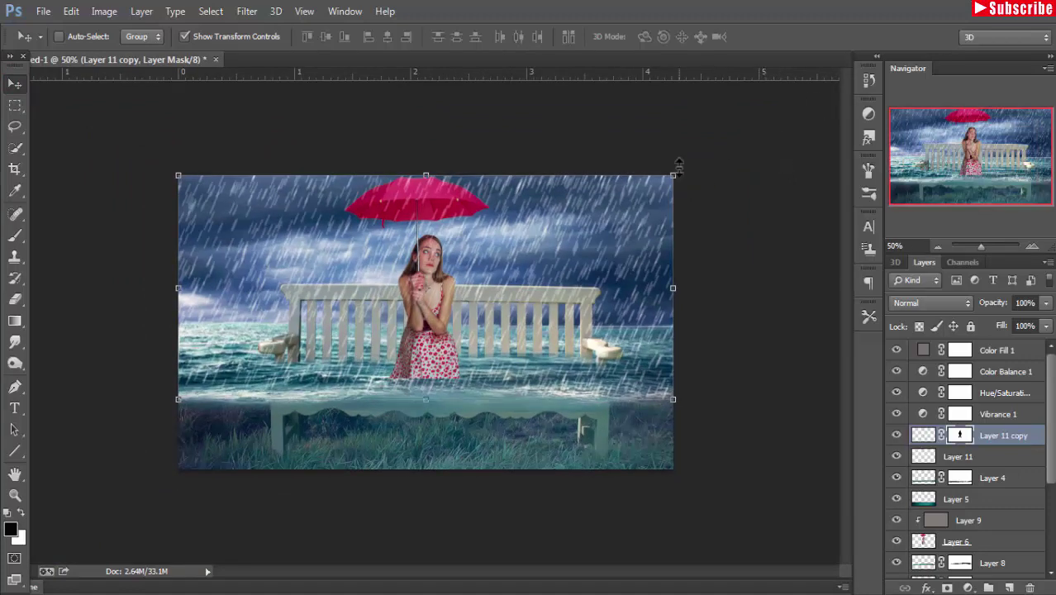
left_click(187, 36)
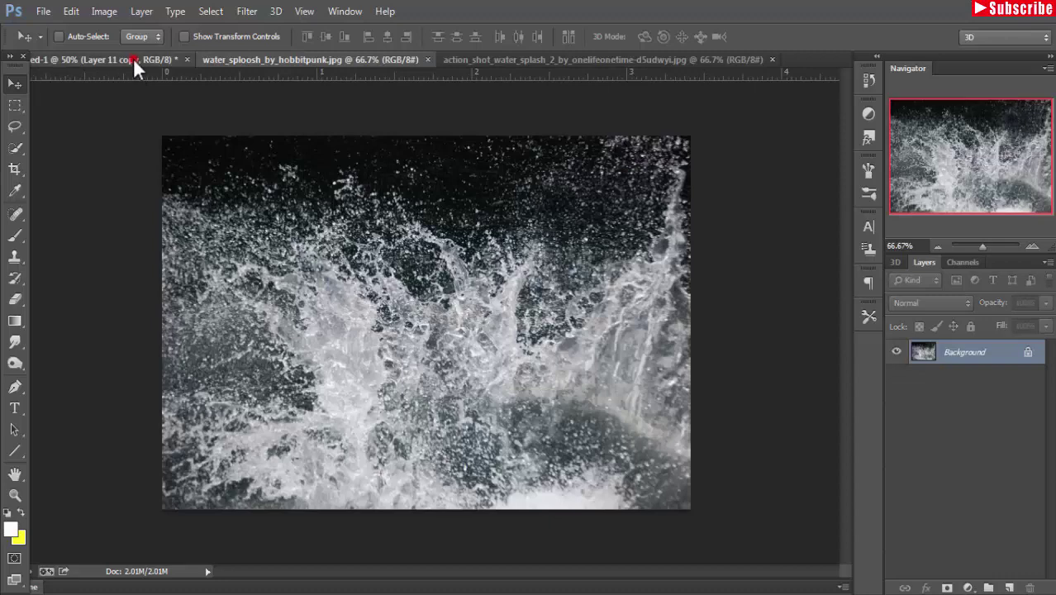
left_click(133, 58)
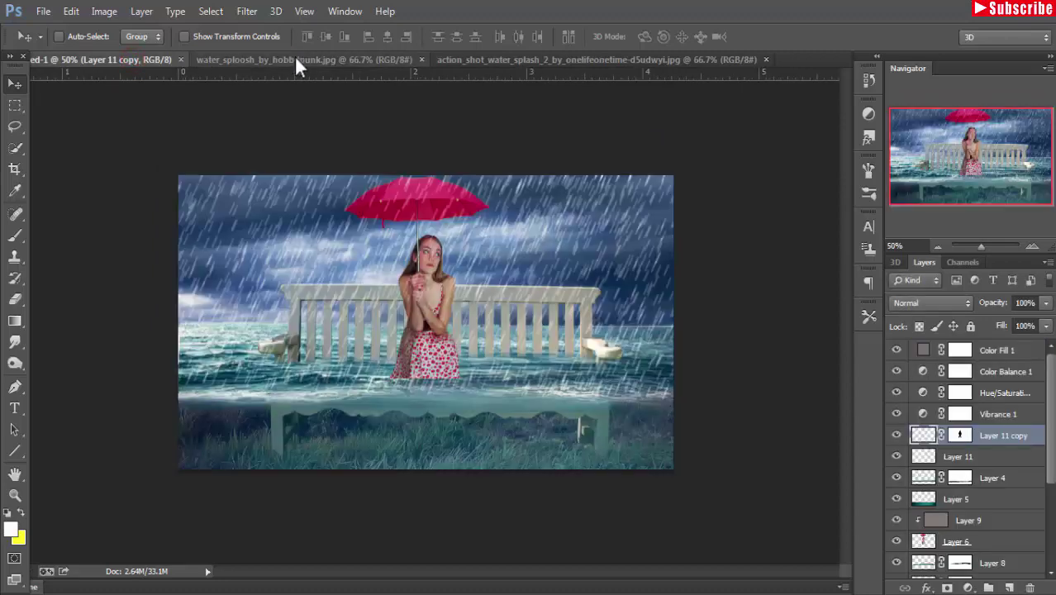
mouse_move(295, 60)
left_mouse_down()
mouse_move(301, 93)
mouse_move(615, 132)
left_mouse_up()
left_click_drag(749, 381, 428, 351)
left_click_drag(905, 133, 874, 133)
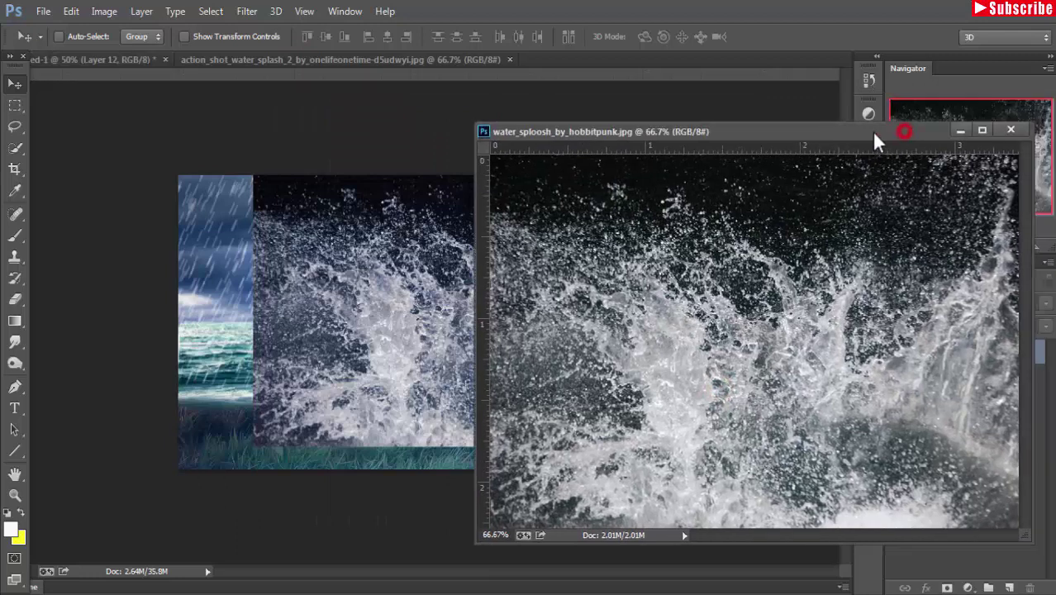
left_click(959, 130)
left_click_drag(504, 358, 473, 384)
- Set the splash layer to 70% opacity and move Layer 12 below Layer 5
left_click(1045, 303)
left_click_drag(1045, 322, 1024, 327)
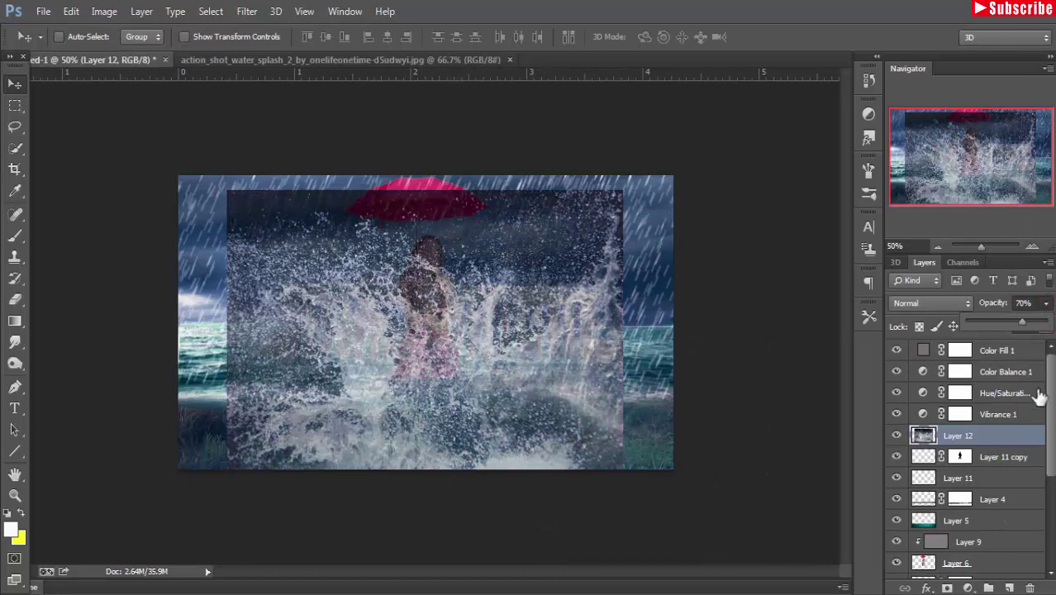
scroll(1040, 396, "down", 1)
left_click_drag(975, 549, 974, 570)
scroll(979, 496, "down", 2)
left_click_drag(980, 511, 988, 446)
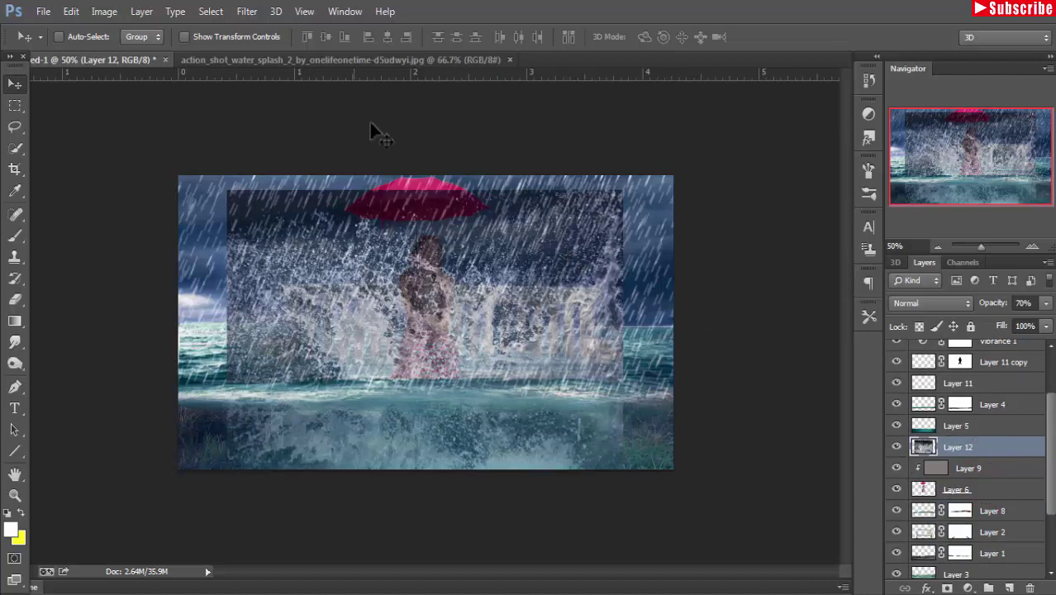
- Scale the splash layer down and shift it left onto the bench
left_click(183, 37)
left_click(623, 192)
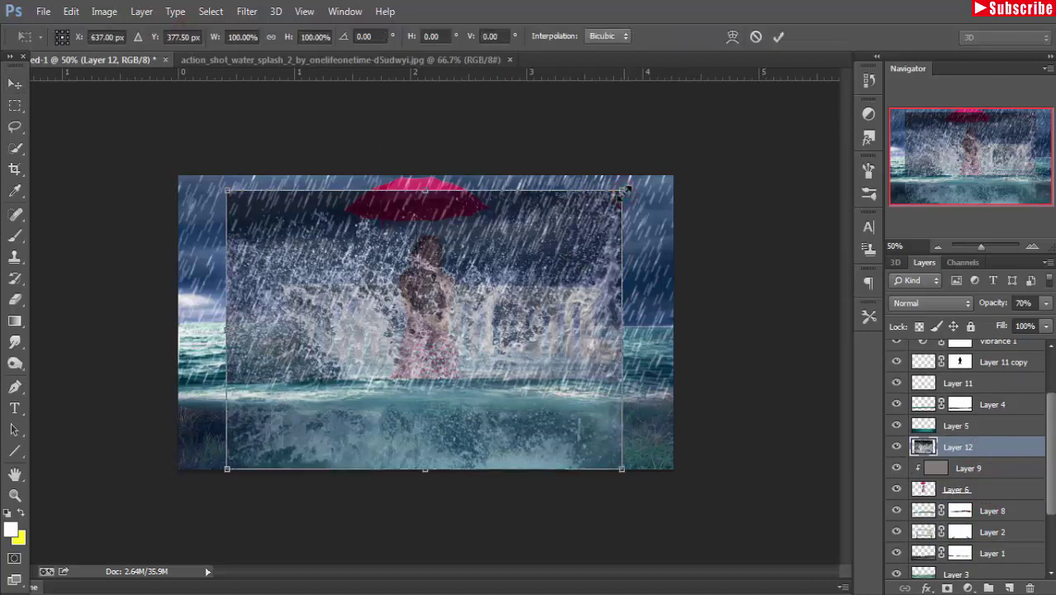
mouse_move(624, 190)
left_mouse_down()
mouse_move(526, 321)
mouse_move(551, 325)
left_mouse_up()
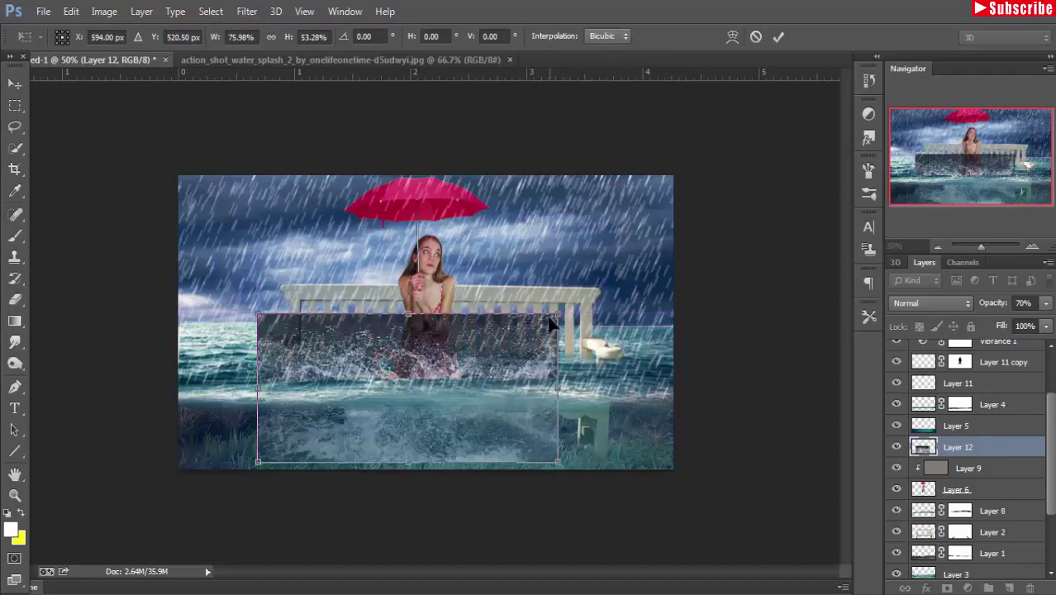
left_click_drag(548, 459, 529, 428)
left_click_drag(462, 368, 442, 368)
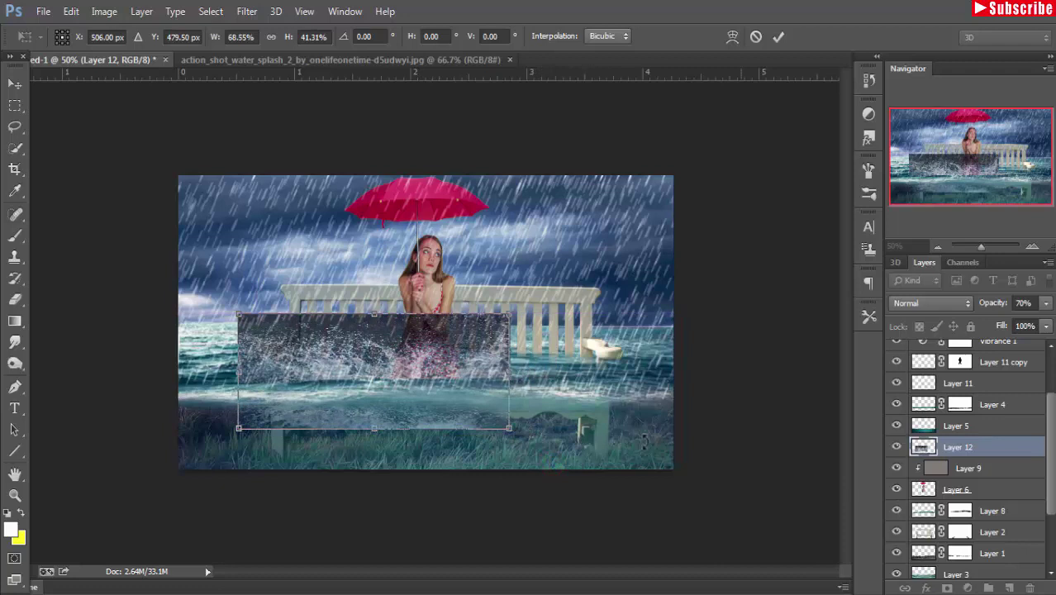
key("Return")
- Mask the splash layer at 80% opacity, painting away edges with an 80 px grass brush
left_click(947, 587)
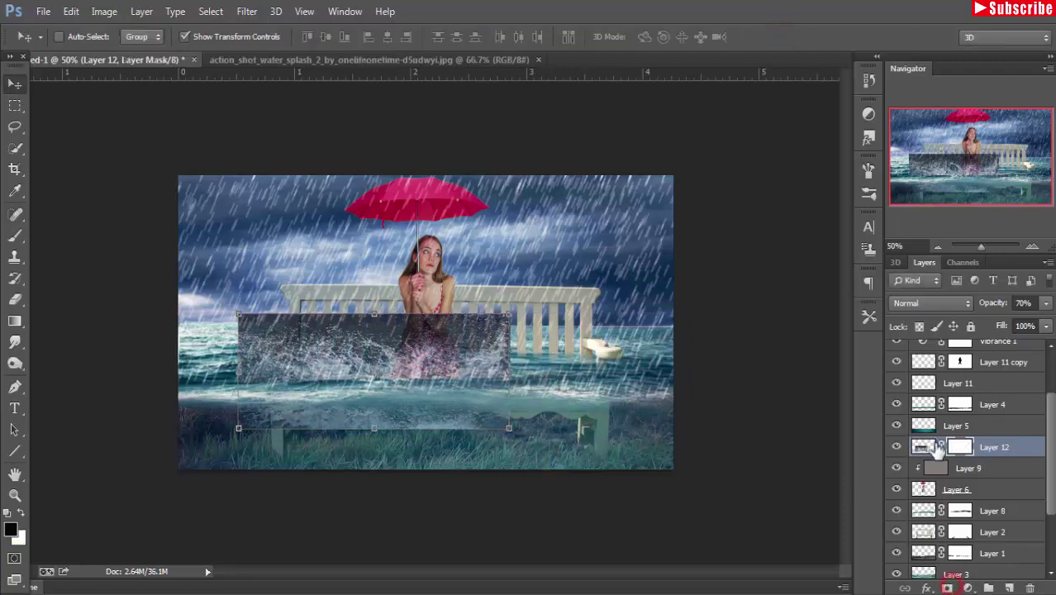
left_click(922, 446)
left_click_drag(1046, 304, 1039, 327)
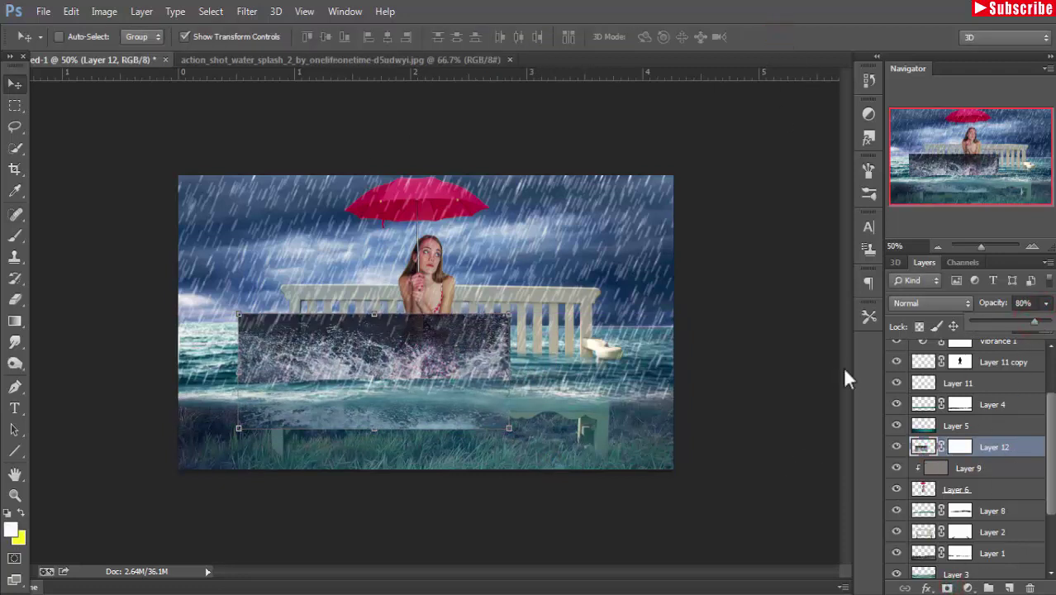
left_click(960, 447)
left_click(15, 235)
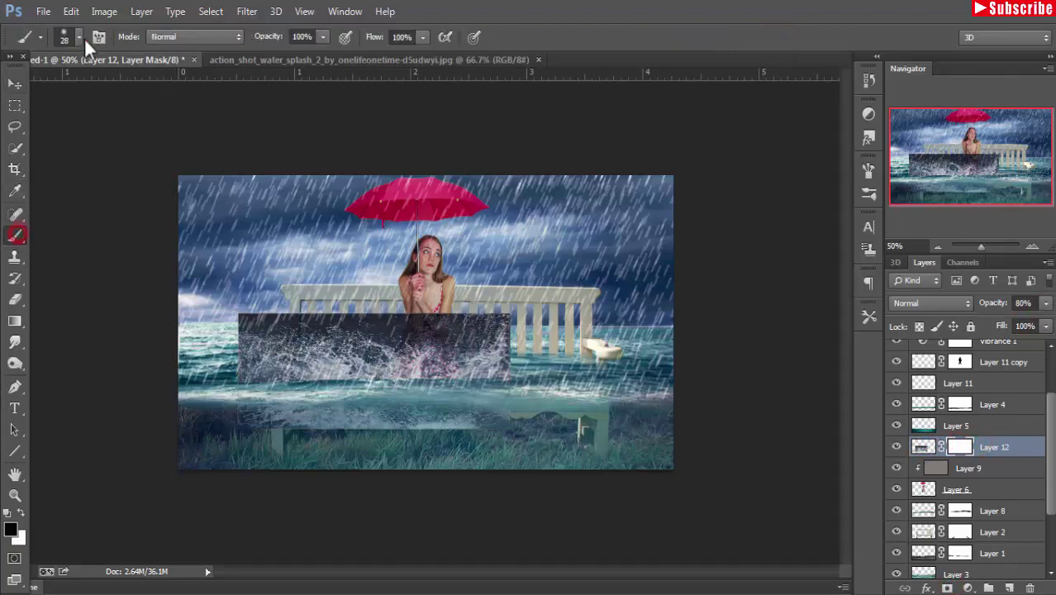
left_click(82, 37)
left_click(182, 210)
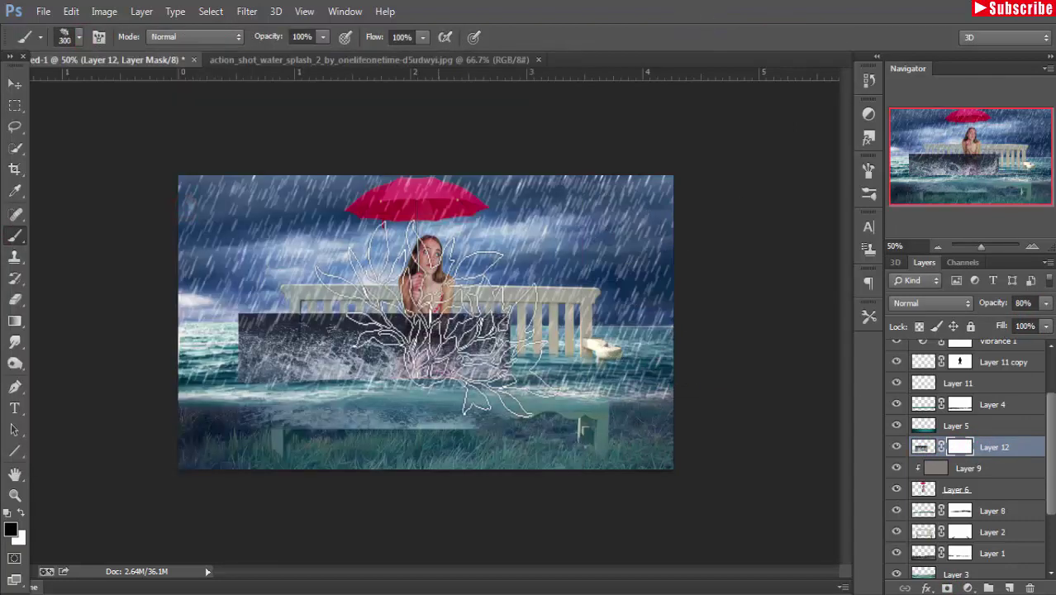
key("bracketleft")
key("bracketleft")
key("bracketleft")
key("bracketleft")
key("bracketleft")
key("bracketleft")
key("bracketleft")
key("bracketleft")
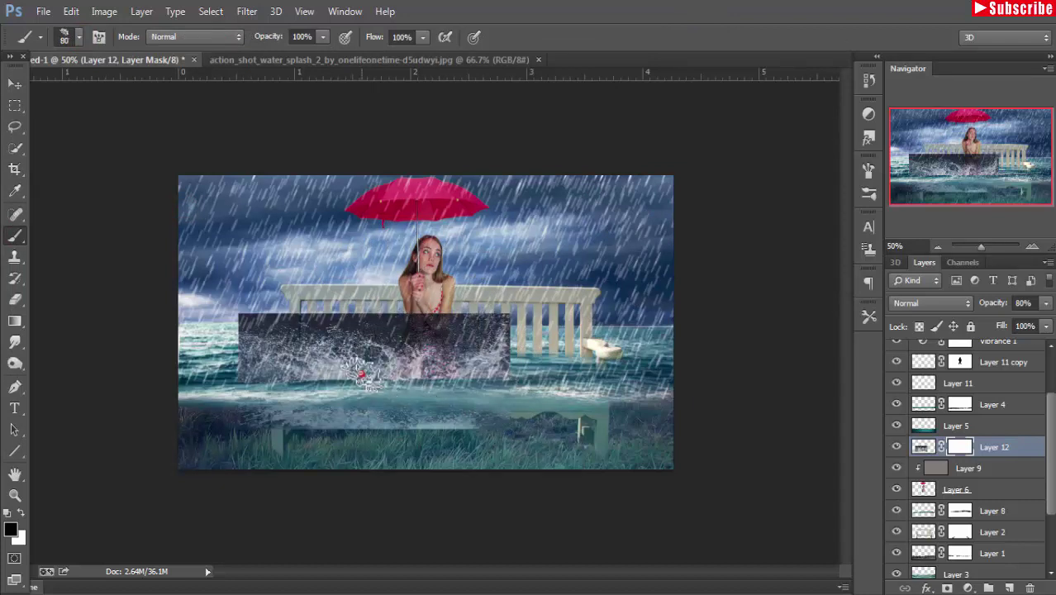
mouse_move(361, 375)
left_mouse_down()
mouse_move(273, 333)
mouse_move(252, 369)
mouse_move(495, 395)
mouse_move(521, 372)
mouse_move(502, 369)
mouse_move(522, 369)
mouse_move(491, 389)
mouse_move(486, 381)
mouse_move(518, 350)
mouse_move(513, 368)
mouse_move(513, 339)
mouse_move(552, 382)
left_mouse_up()
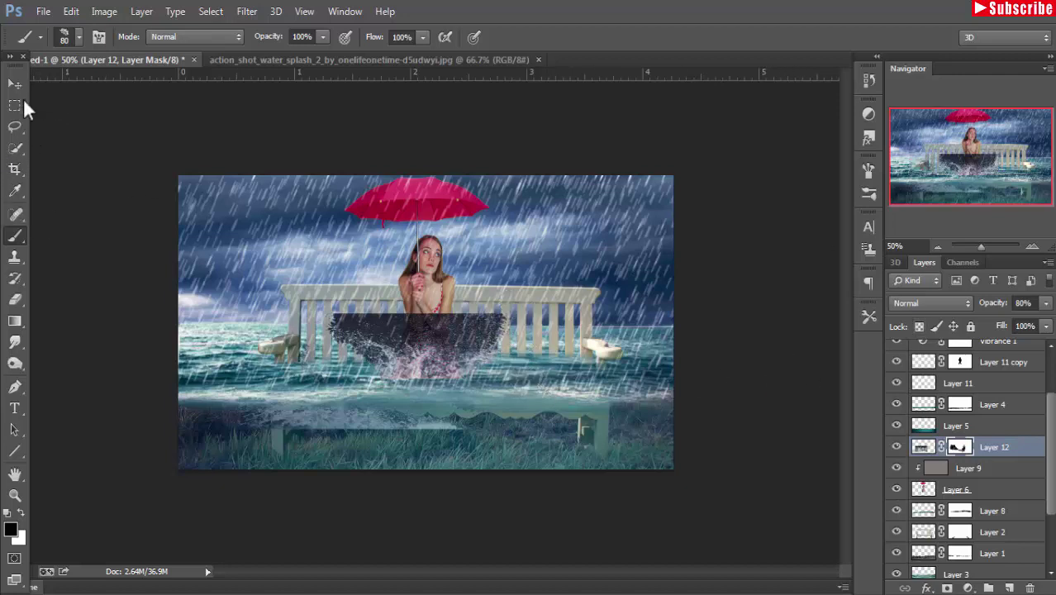
- Set the splash layer to 100% opacity with Screen blend mode
left_click(15, 84)
left_click(1047, 304)
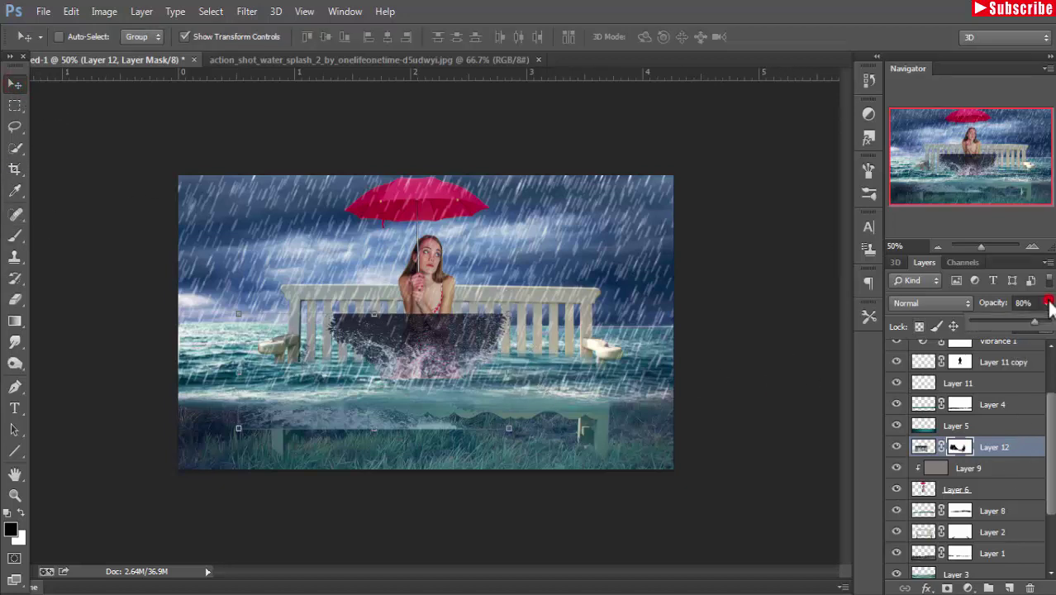
left_click_drag(1039, 327, 1051, 324)
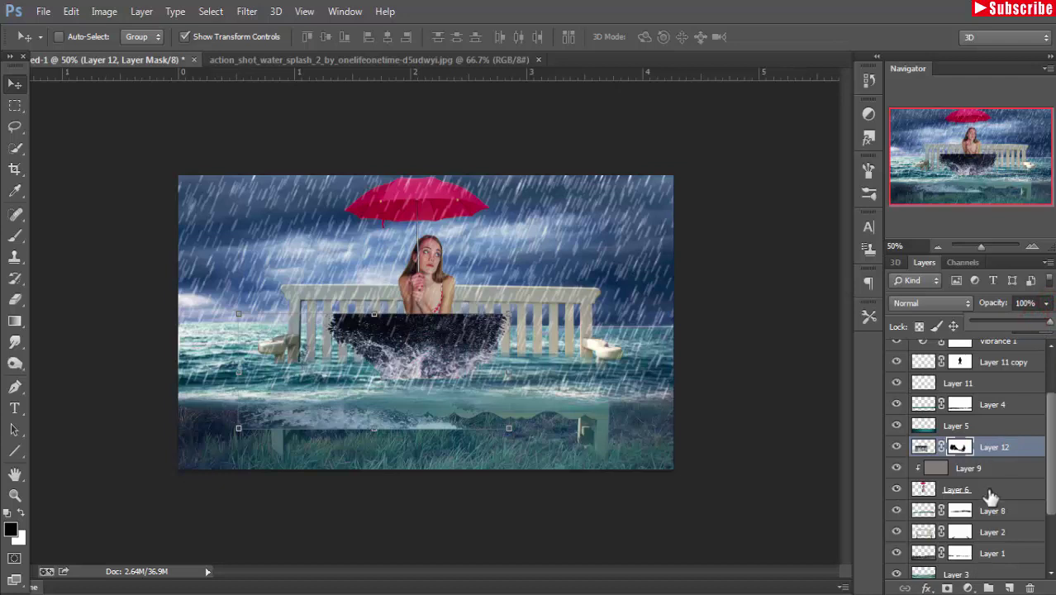
left_click(965, 305)
left_click(929, 140)
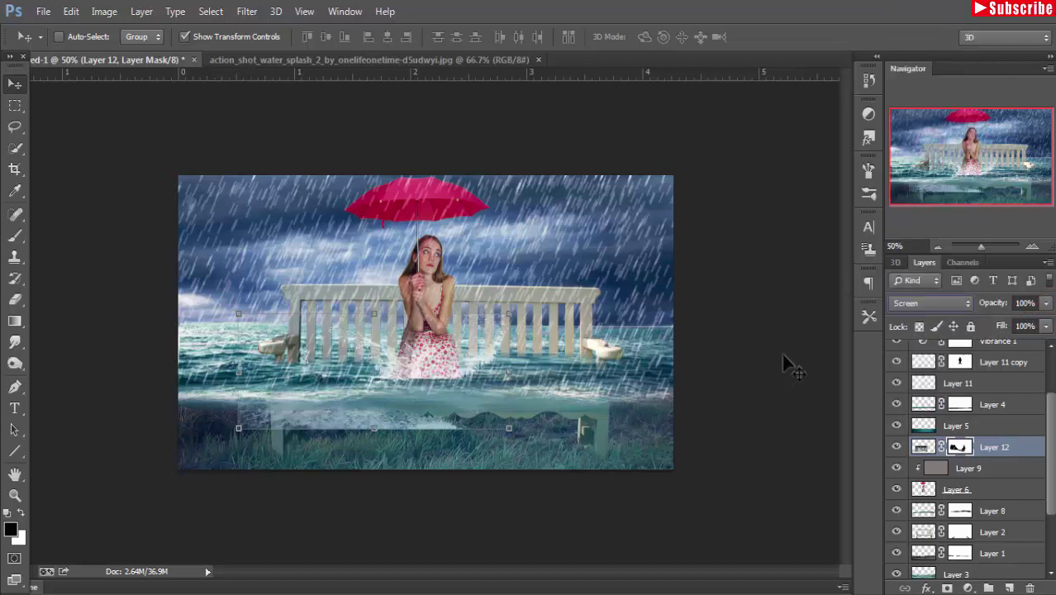
- Paint the mask to hide leftover splash over the bench front
left_click(12, 239)
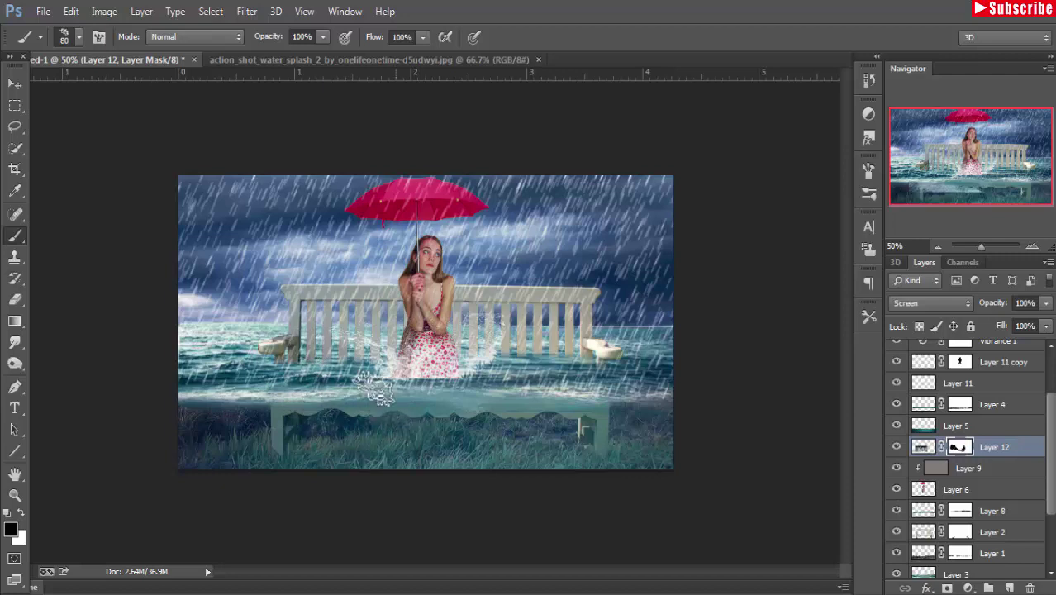
mouse_move(517, 364)
left_mouse_down()
mouse_move(481, 382)
mouse_move(486, 354)
left_mouse_up()
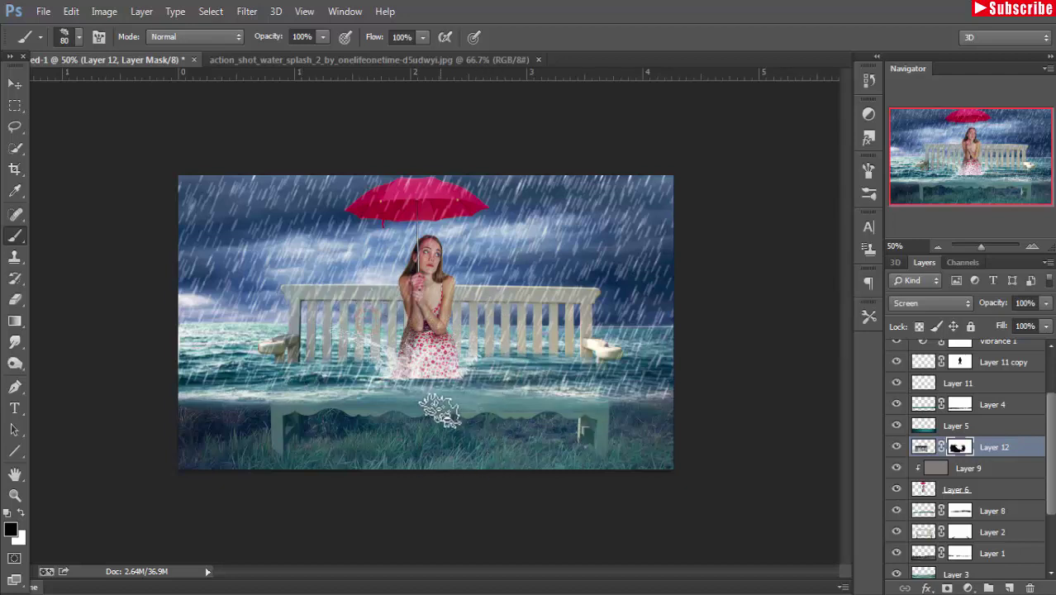
left_click(990, 446)
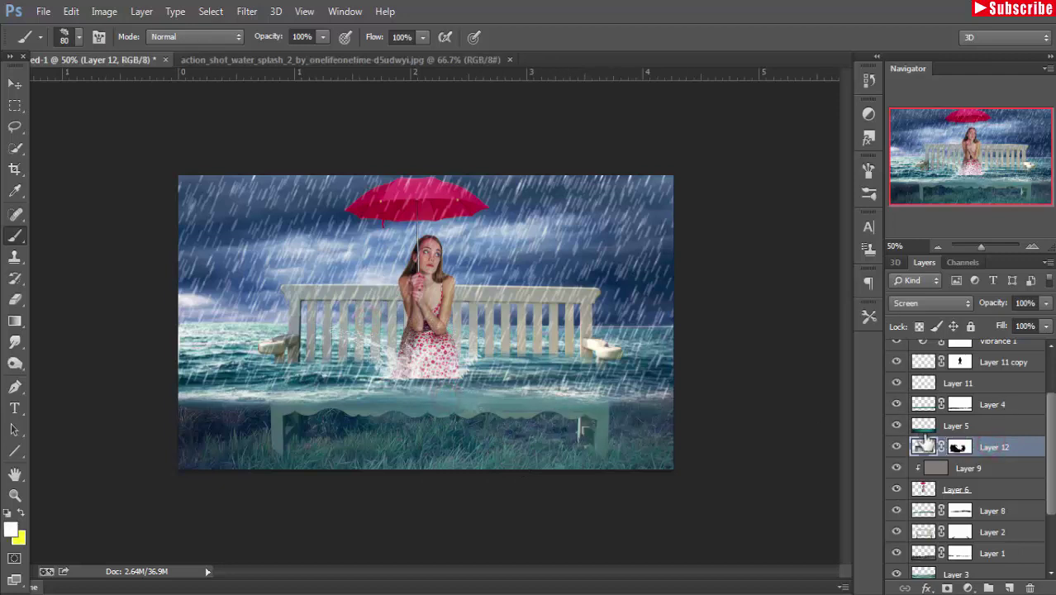
- Apply Levels to the splash layer with black input 44 and midtone 0.68
left_click(103, 16)
mouse_move(127, 53)
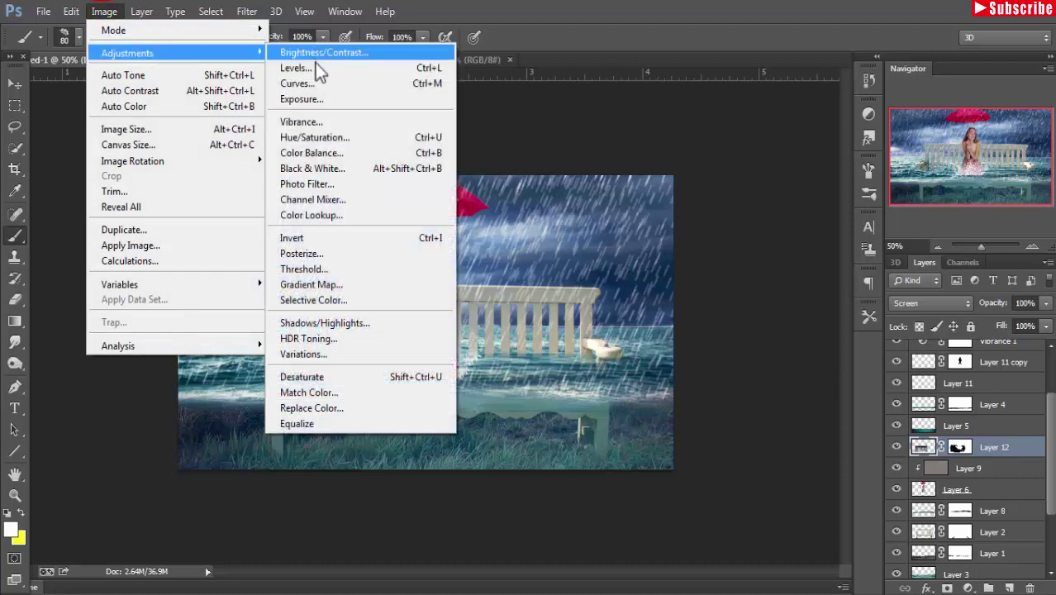
left_click(314, 63)
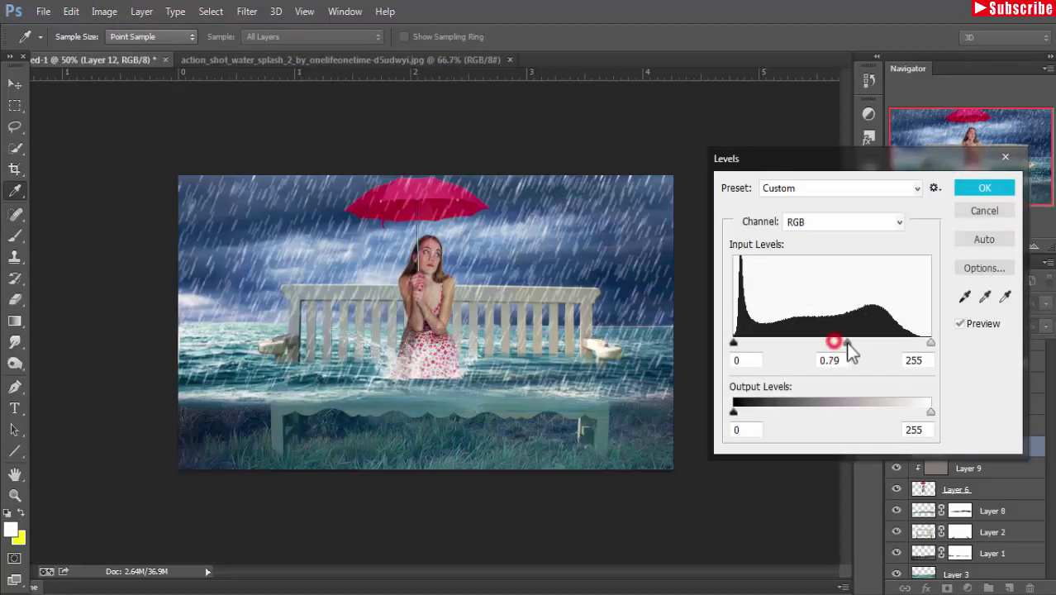
left_click_drag(846, 342, 856, 342)
left_click_drag(734, 342, 767, 343)
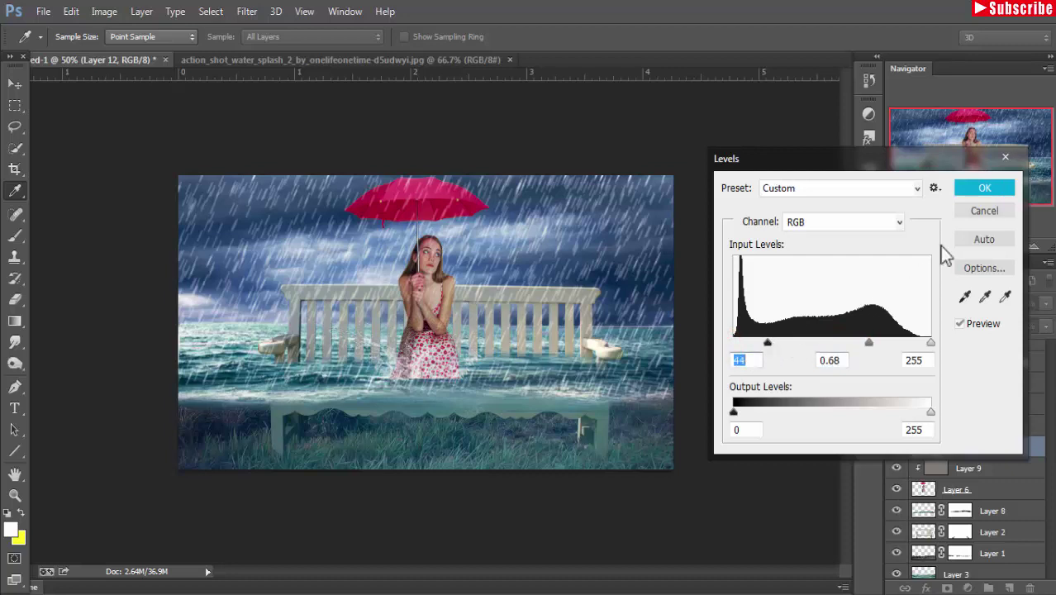
left_click(967, 195)
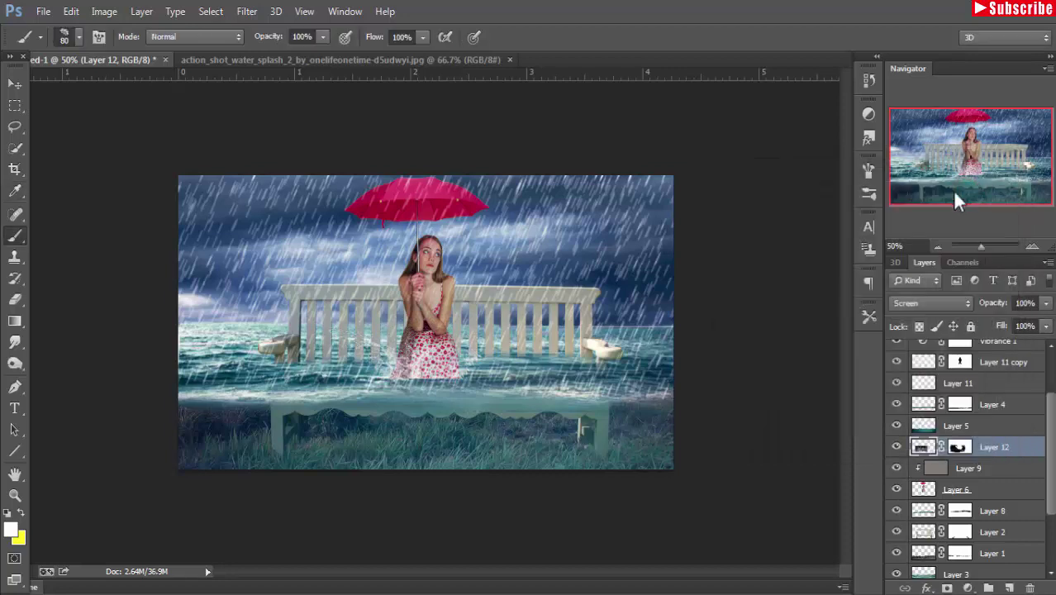
key("v")
scroll(992, 413, "up", 3)
- Add a new top layer and a black-to-transparent Gradient Fill layer
left_click(1000, 350)
left_click(1009, 587)
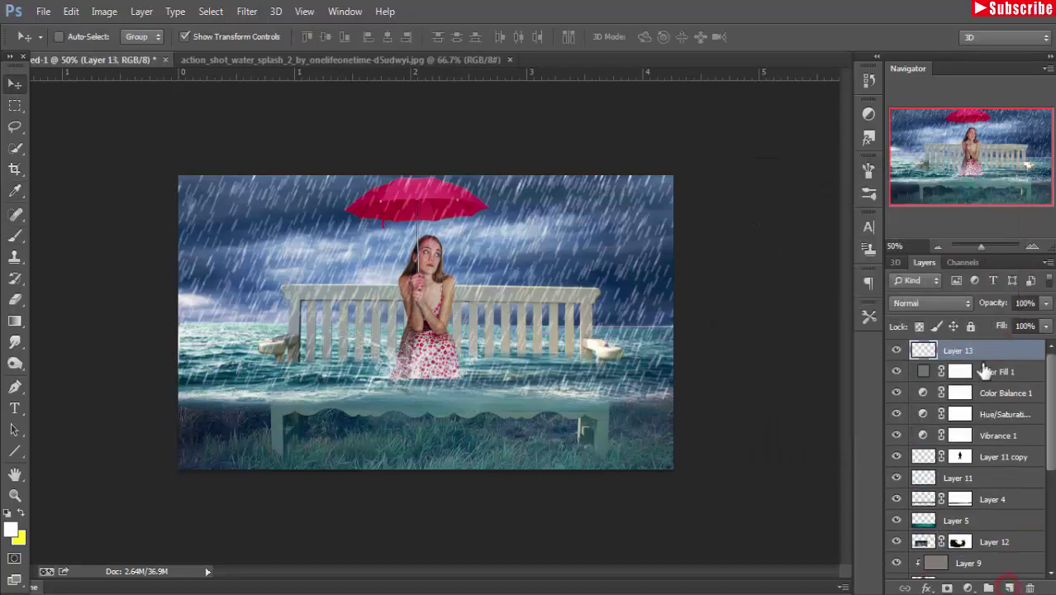
left_click(968, 588)
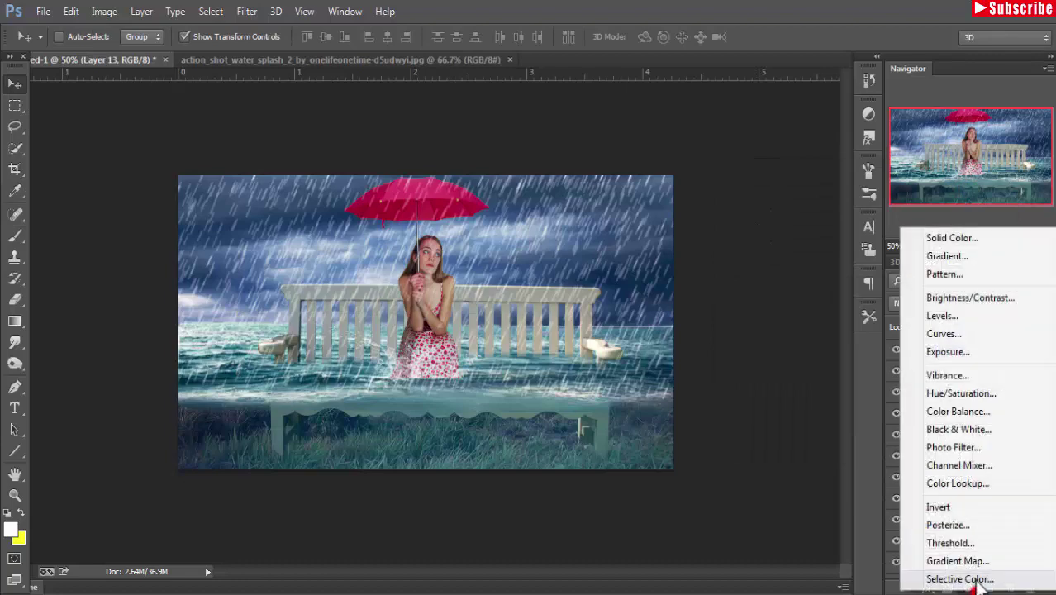
left_click(950, 256)
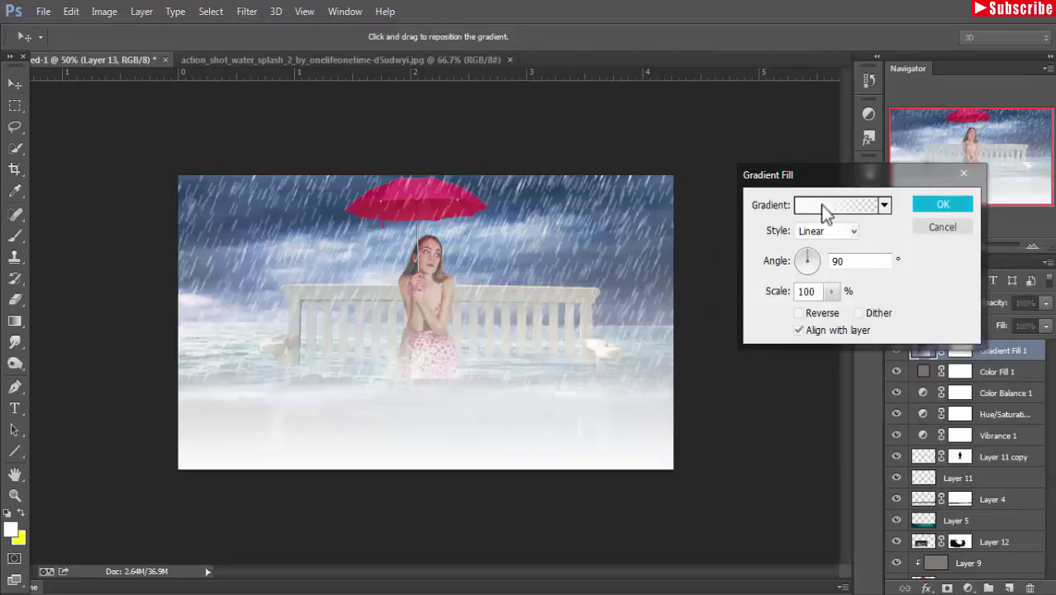
left_click(818, 206)
left_click(699, 395)
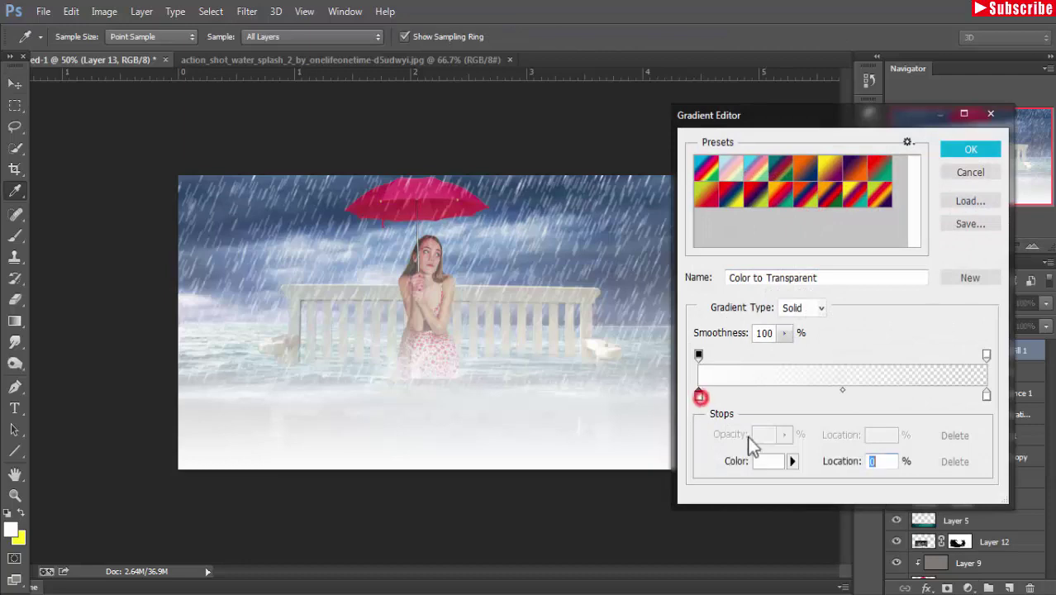
left_click(769, 461)
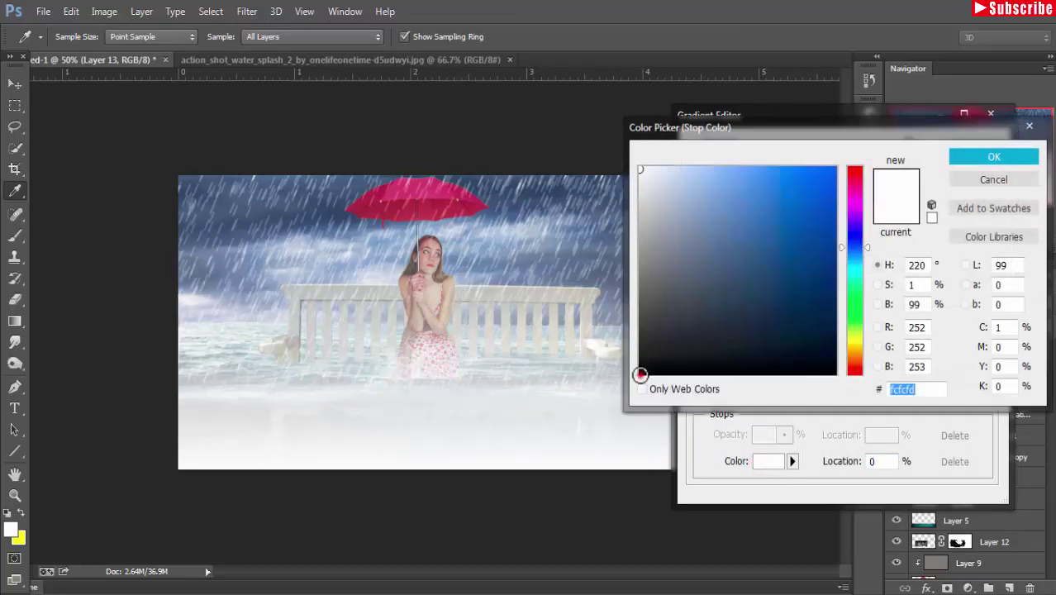
left_click(640, 374)
left_click(956, 157)
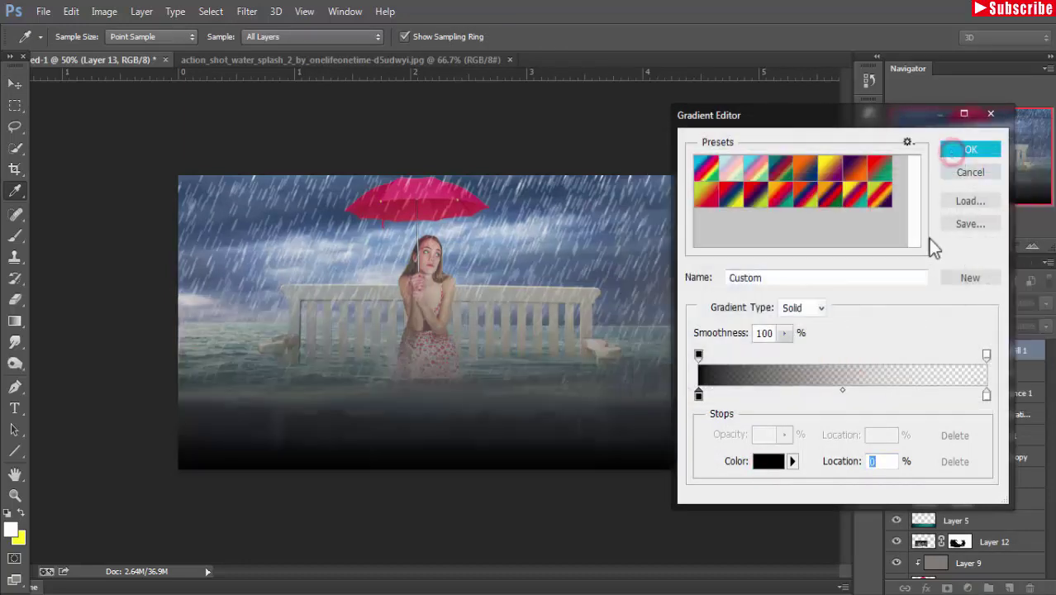
left_click(966, 154)
- Make the gradient Radial, 288% scale, reversed, in Overlay blend mode
left_click(837, 231)
left_click(835, 260)
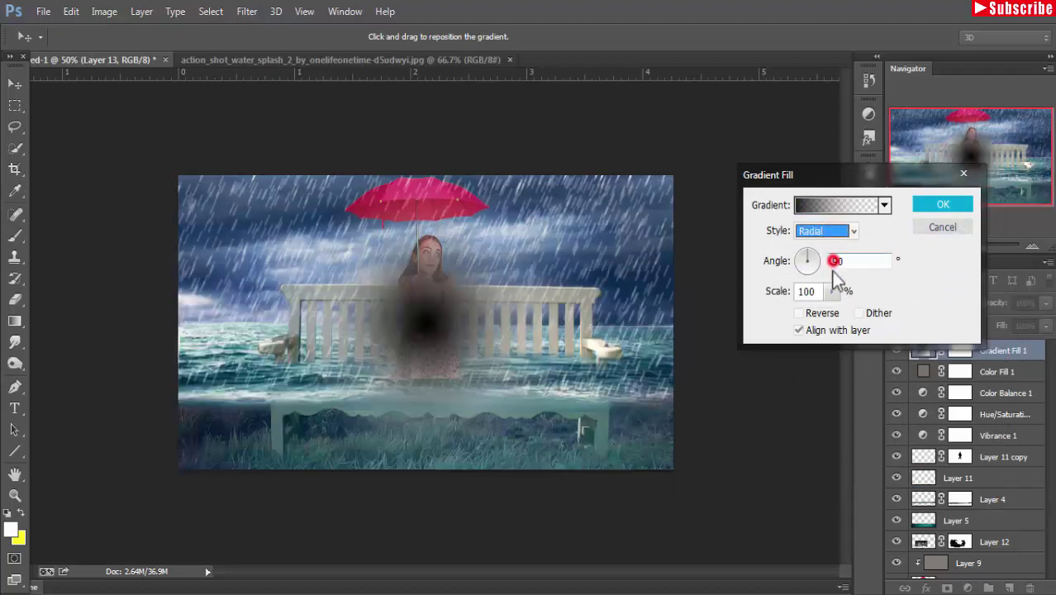
left_click(831, 291)
left_click_drag(836, 310, 846, 310)
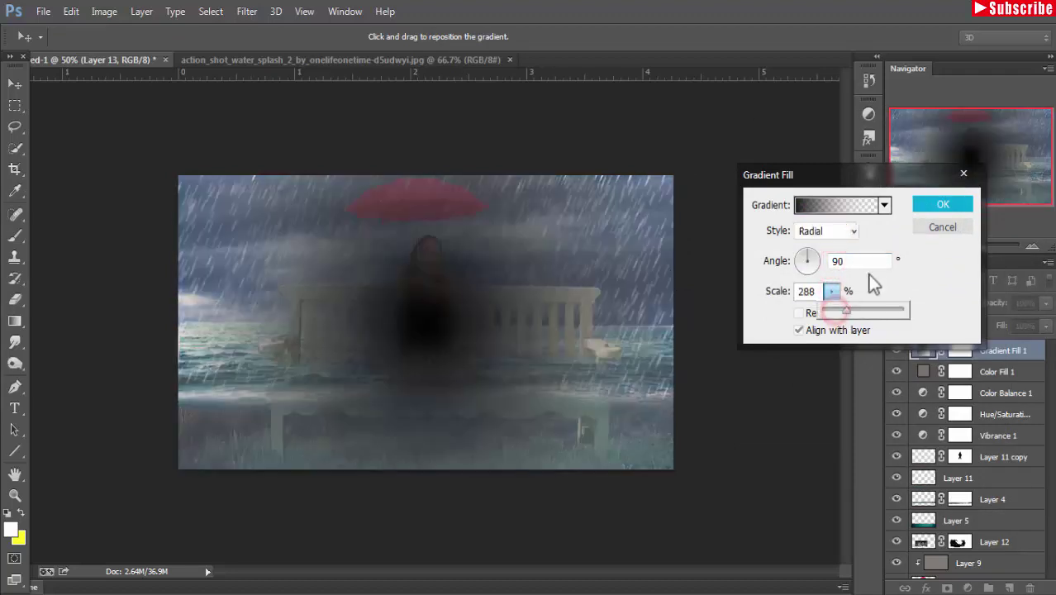
left_click(798, 312)
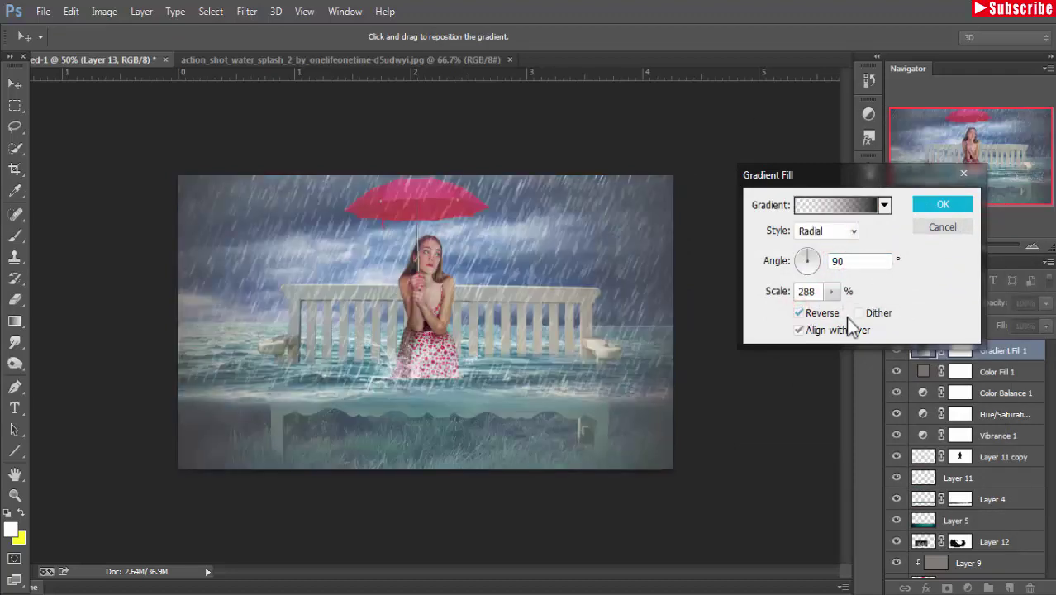
left_click(938, 205)
left_click(939, 304)
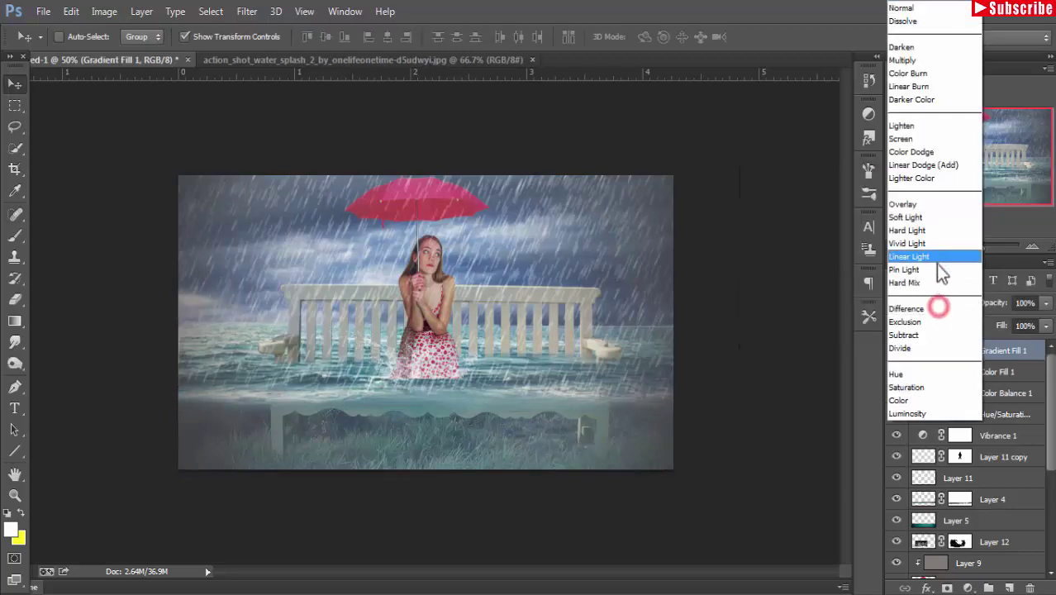
left_click(964, 202)
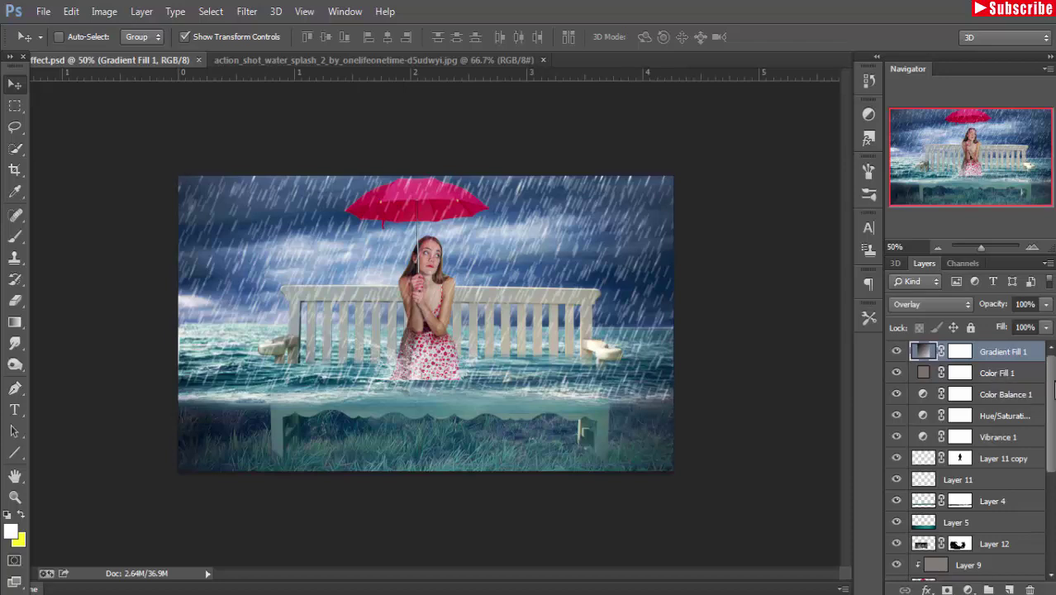
- Select all layers from the top down to Layer 7 and duplicate them
left_click(990, 344)
left_click_drag(1051, 400, 1049, 516)
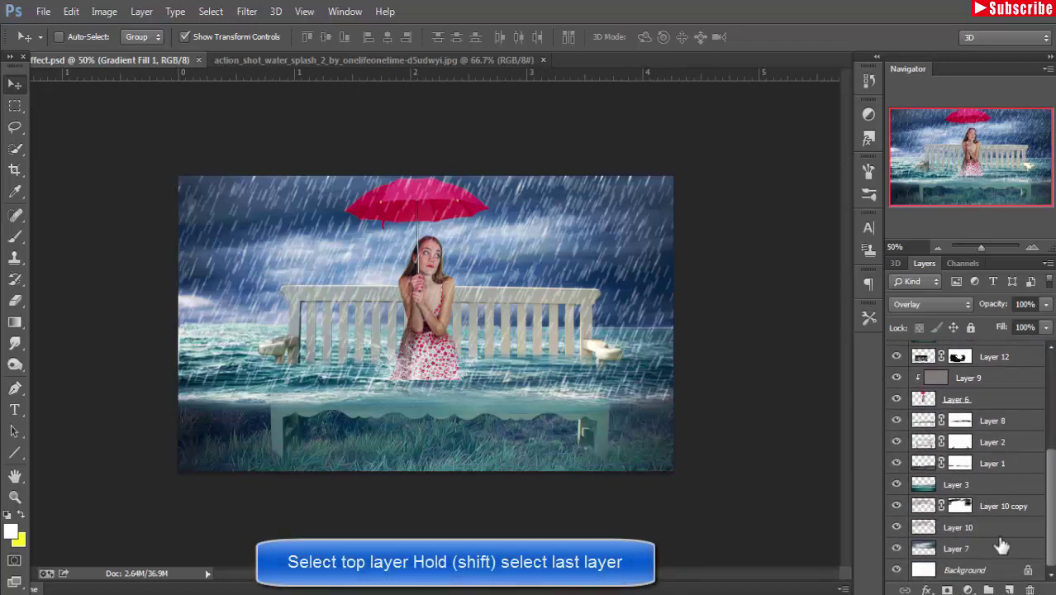
left_click(970, 551, "shift")
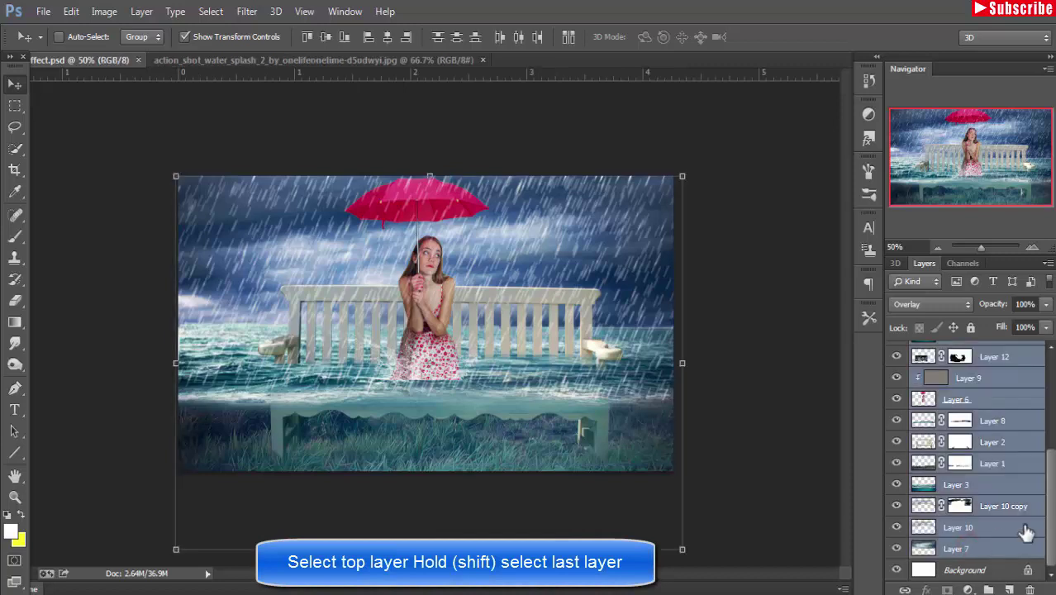
scroll(1049, 508, "up", 10)
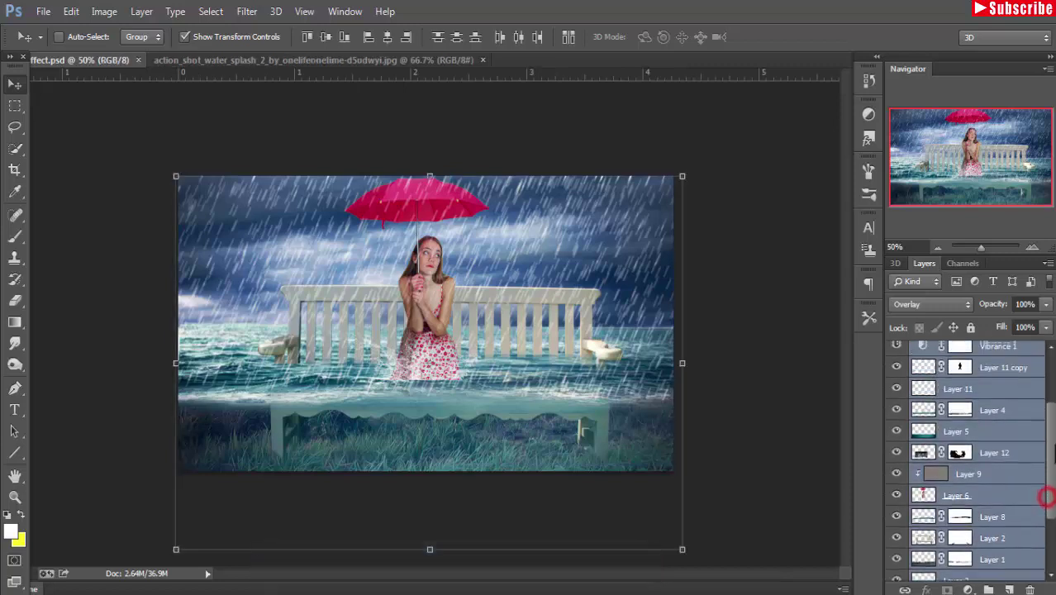
right_click(997, 410)
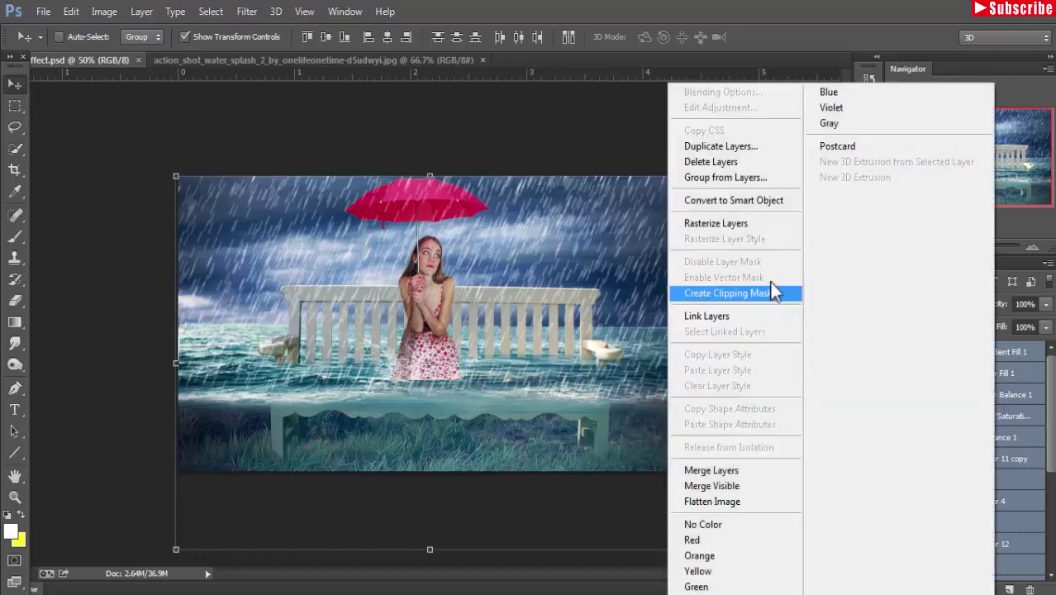
left_click(769, 149)
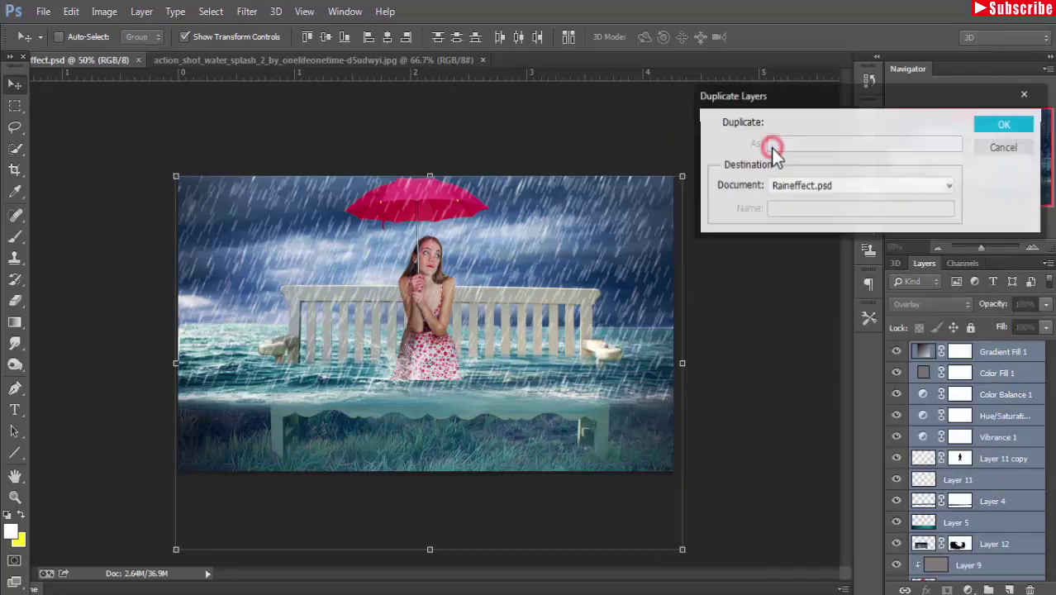
left_click(993, 125)
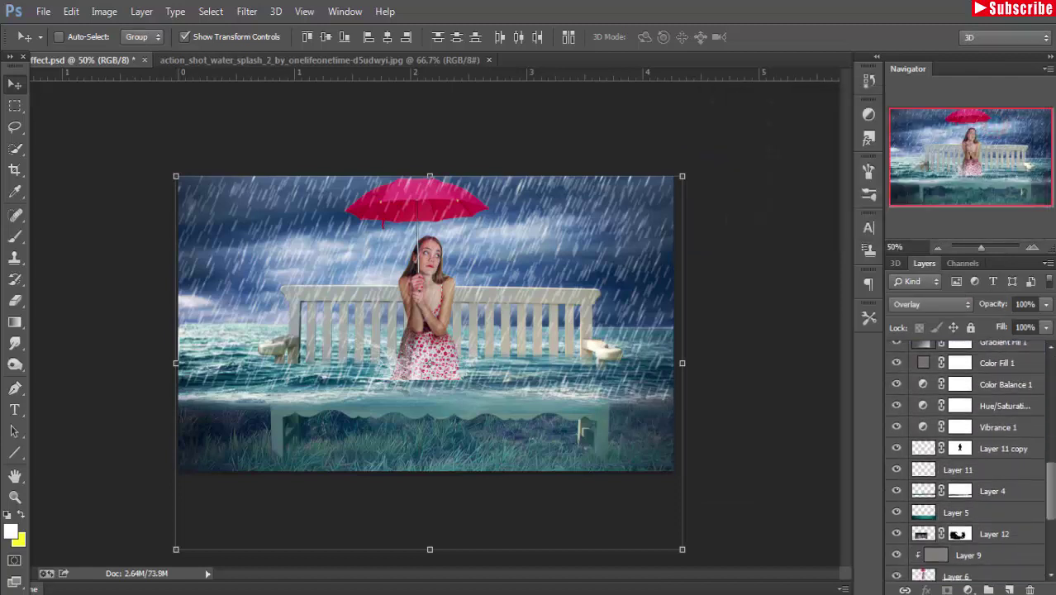
- Merge the duplicated layers into a single Gradient Fill 1 copy layer
left_click_drag(1052, 400, 1053, 474)
scroll(965, 416, "up", 3)
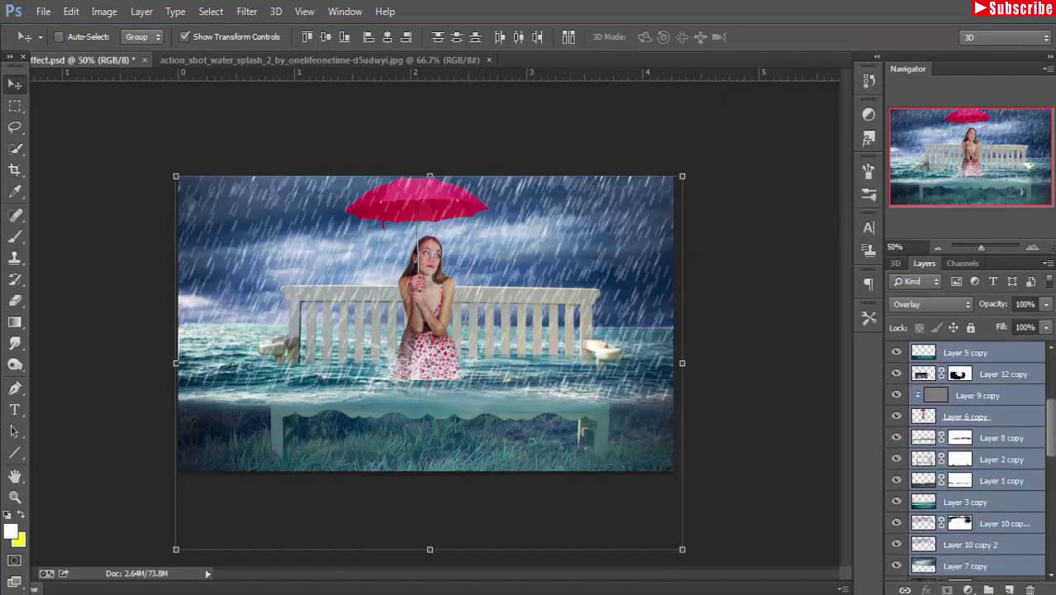
right_click(988, 393)
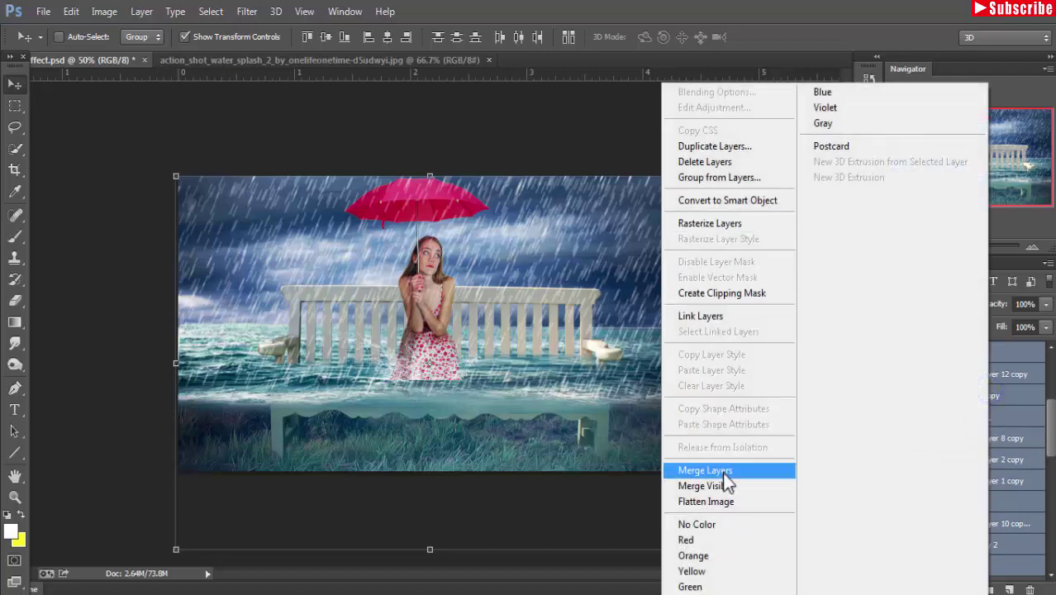
left_click(783, 478)
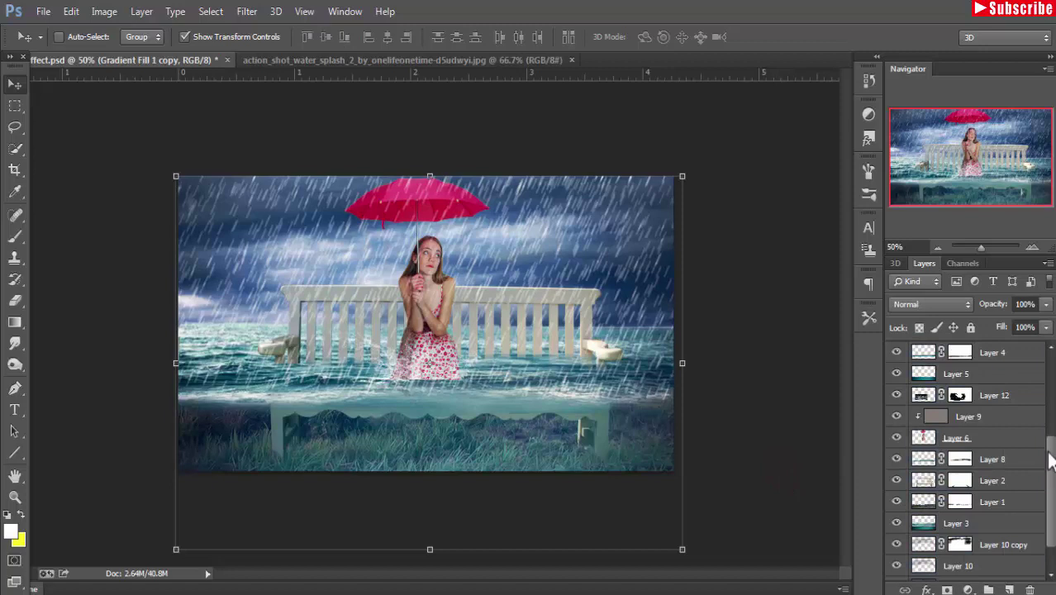
left_click_drag(1050, 461, 1050, 356)
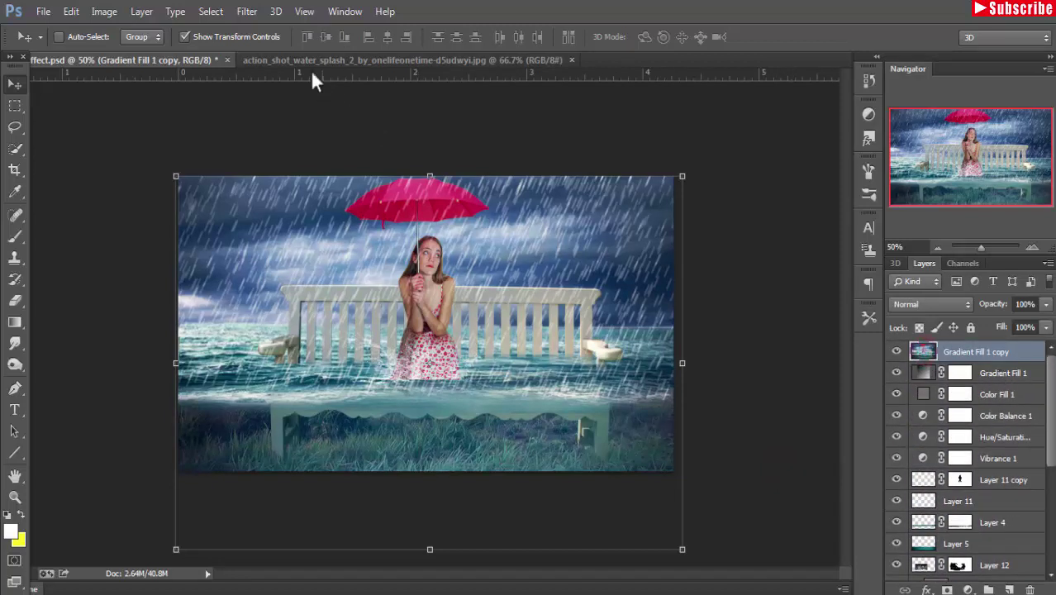
- In Camera Raw Filter, set Temperature -8, Clarity +30 and Tint -10
left_click(247, 12)
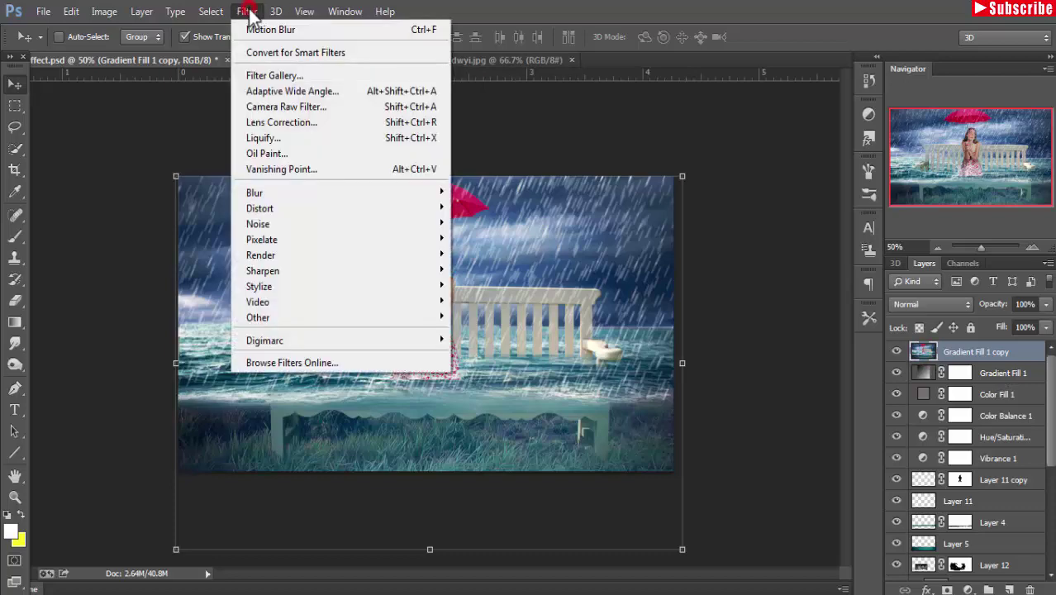
left_click(346, 111)
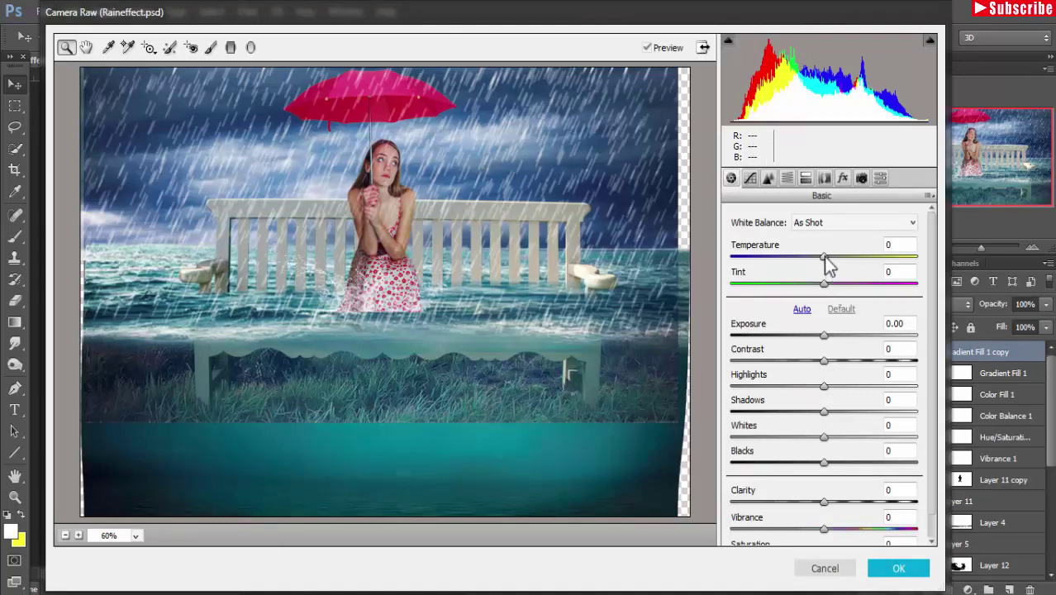
left_click_drag(824, 257, 813, 257)
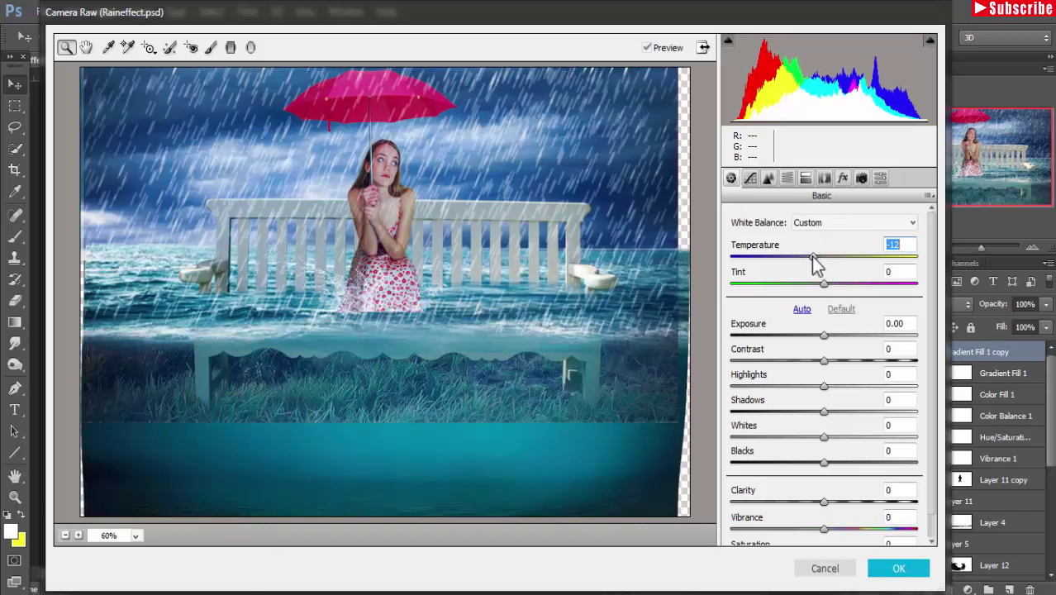
left_click_drag(813, 258, 817, 263)
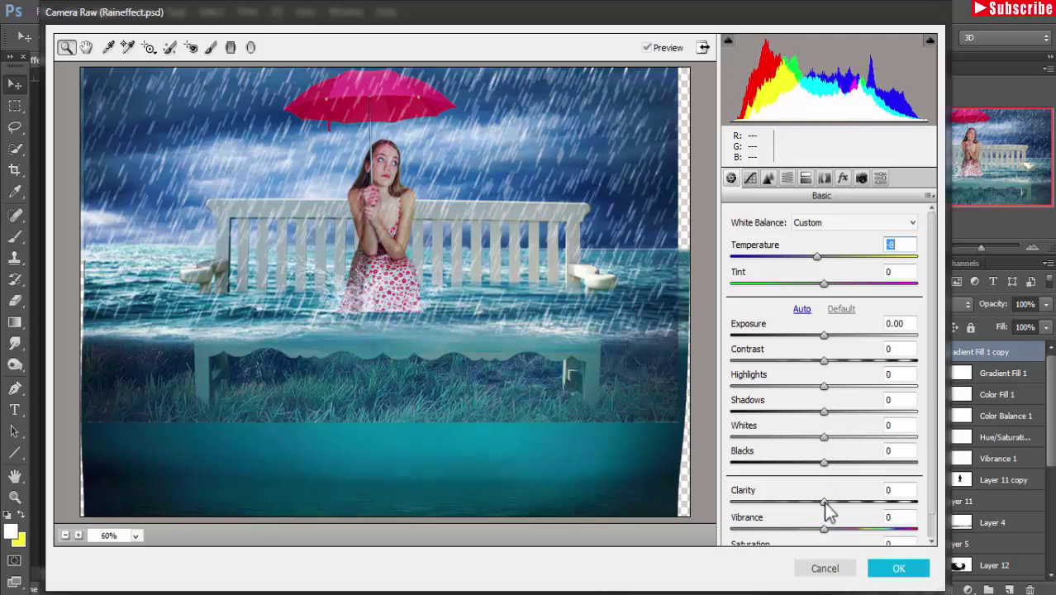
left_click_drag(825, 502, 861, 502)
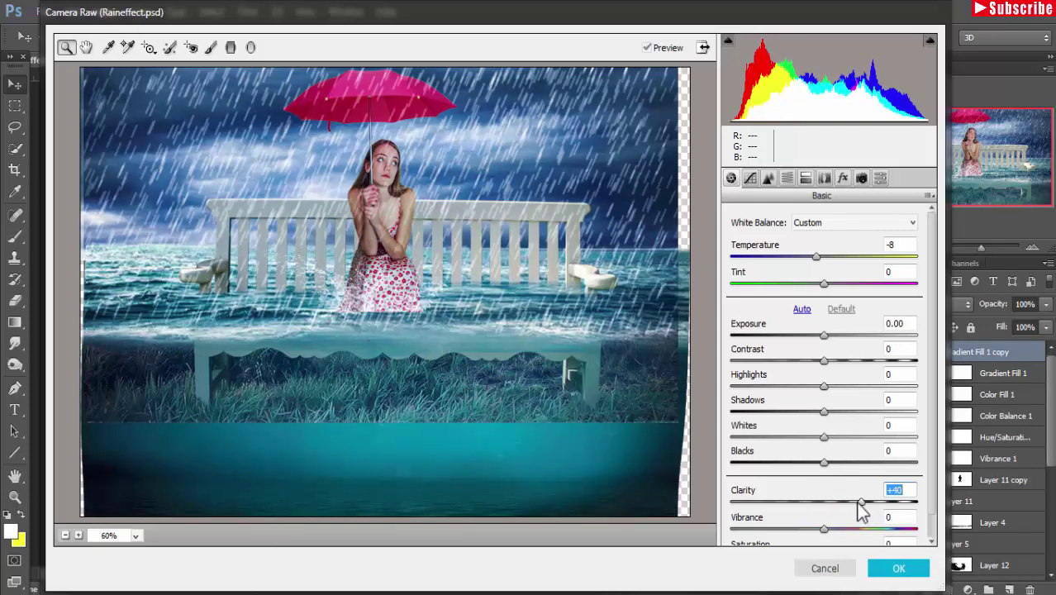
left_click_drag(861, 502, 853, 502)
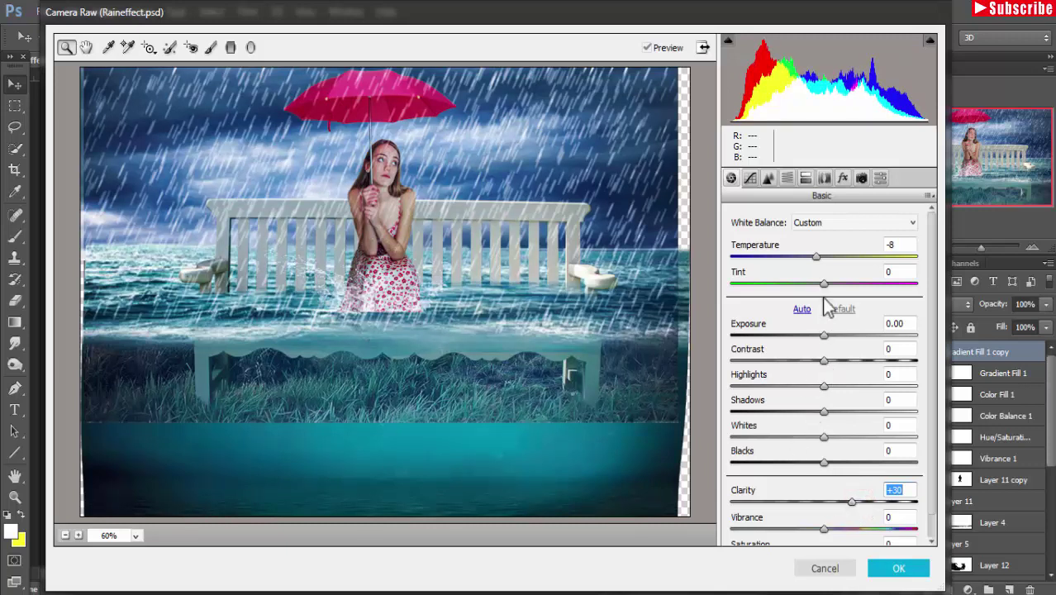
left_click_drag(823, 283, 808, 283)
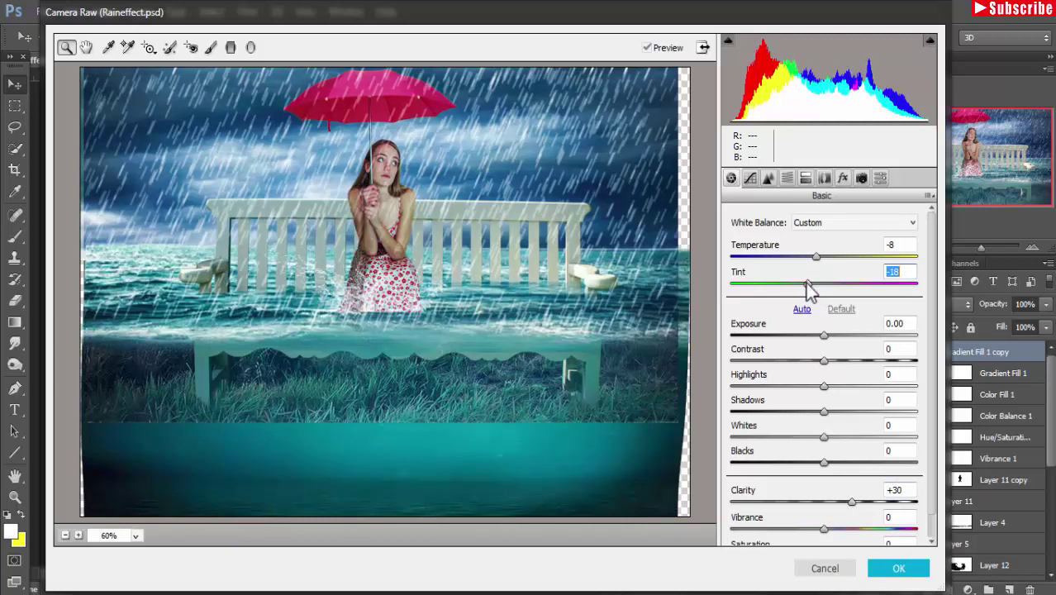
left_click_drag(807, 283, 814, 284)
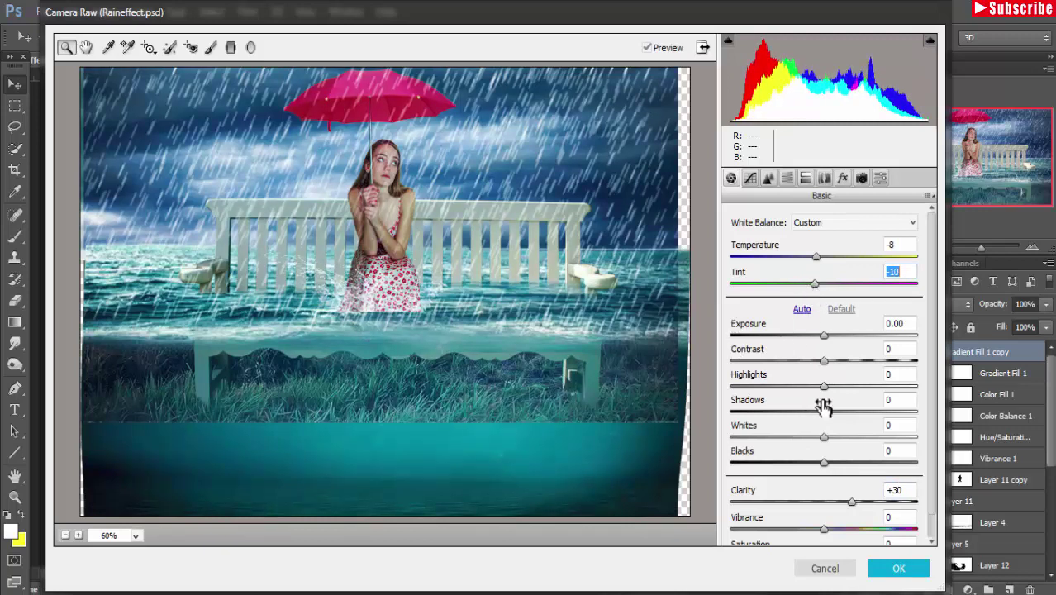
- Set Exposure -0.25, Shadows +4 and Saturation -5, then apply the grading
mouse_move(824, 335)
left_mouse_down()
mouse_move(837, 335)
mouse_move(804, 336)
left_mouse_up()
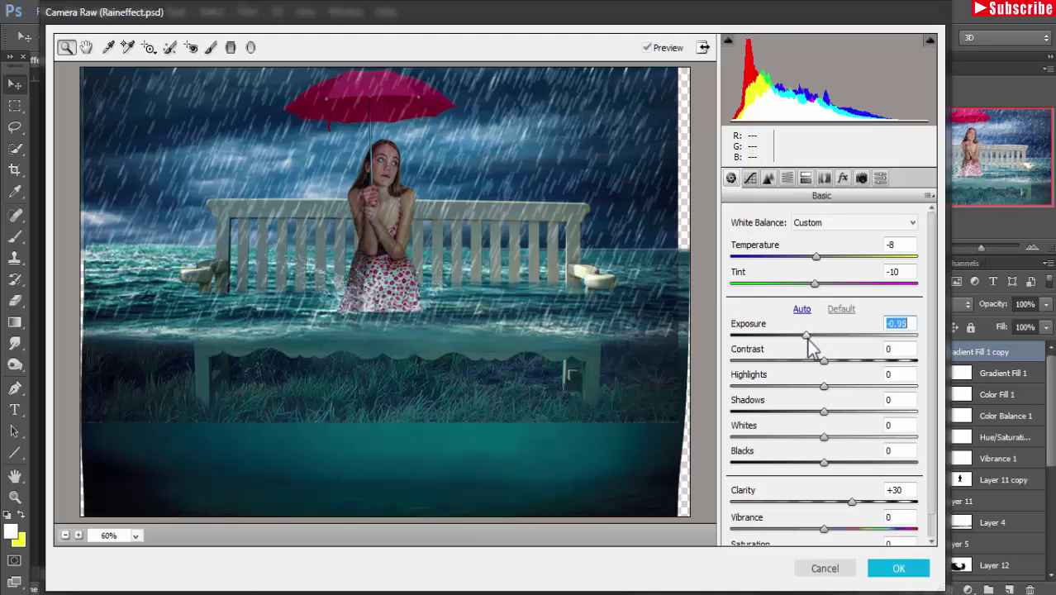
left_click_drag(807, 338, 820, 339)
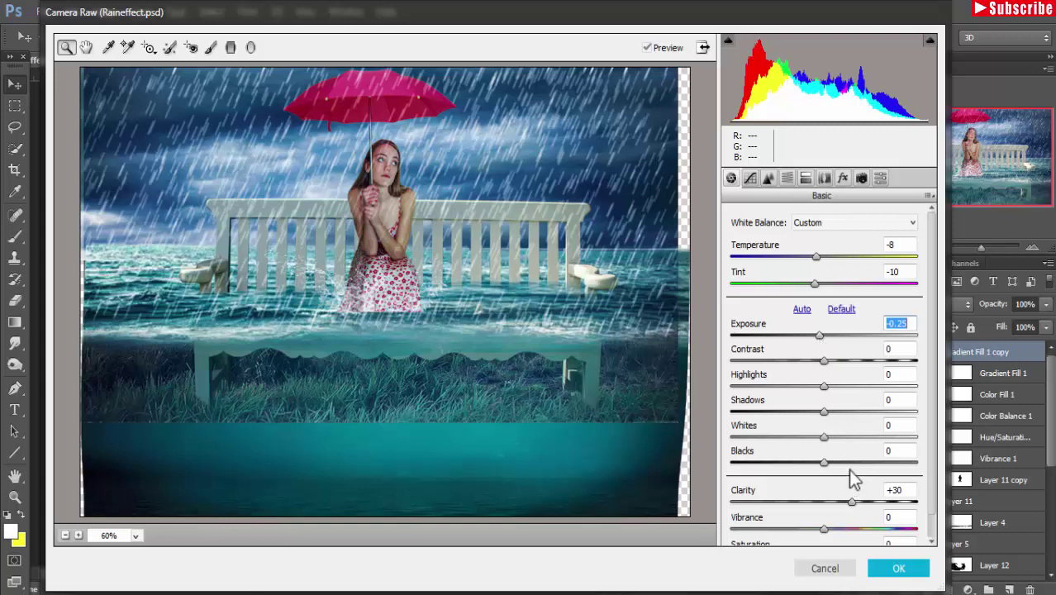
mouse_move(824, 411)
left_mouse_down()
mouse_move(806, 422)
mouse_move(851, 408)
mouse_move(829, 408)
left_mouse_up()
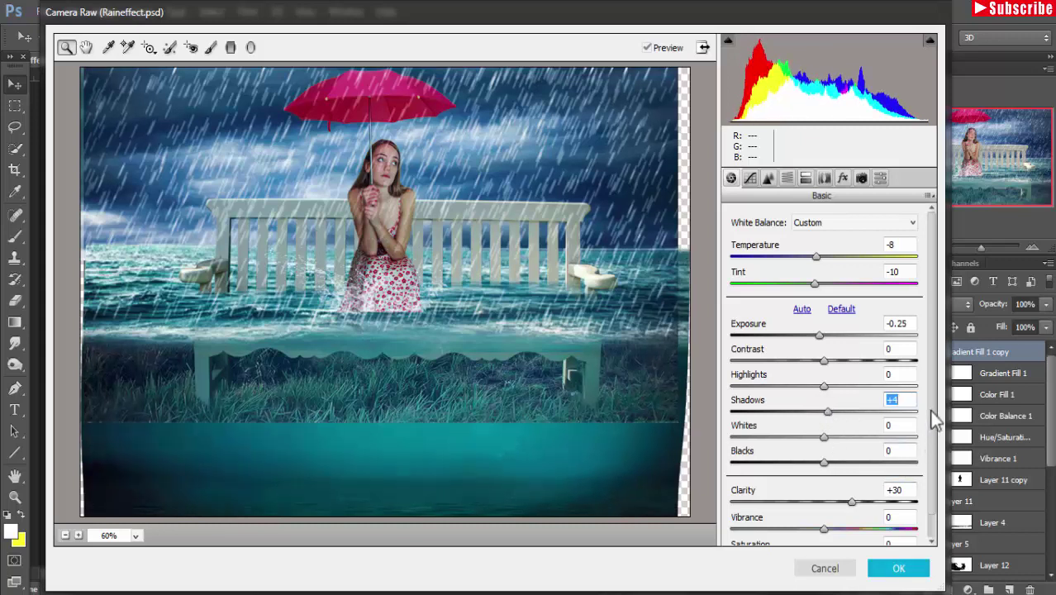
scroll(931, 413, "down", 1)
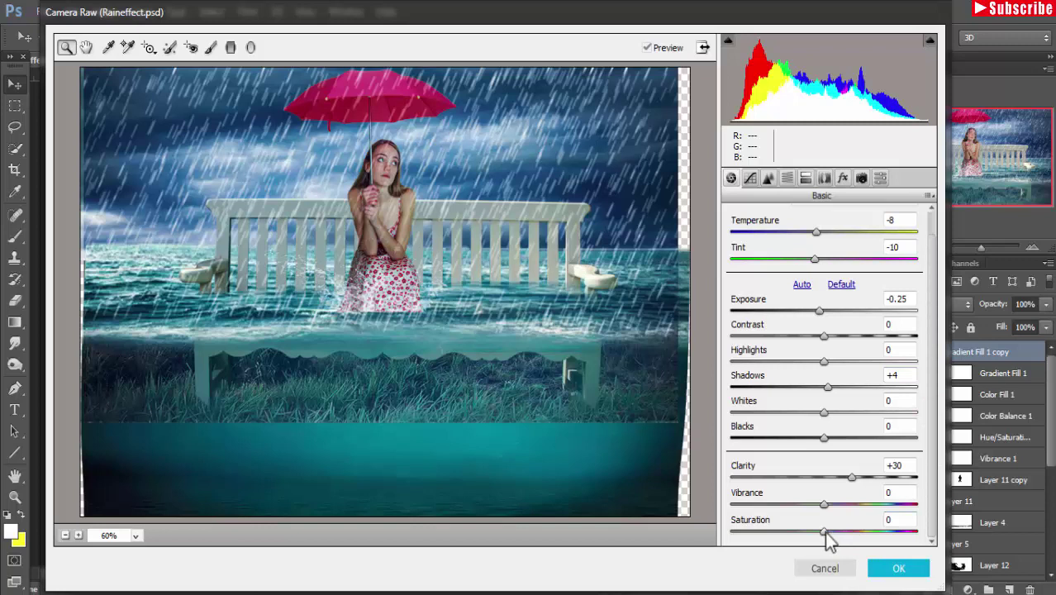
left_click_drag(824, 532, 811, 531)
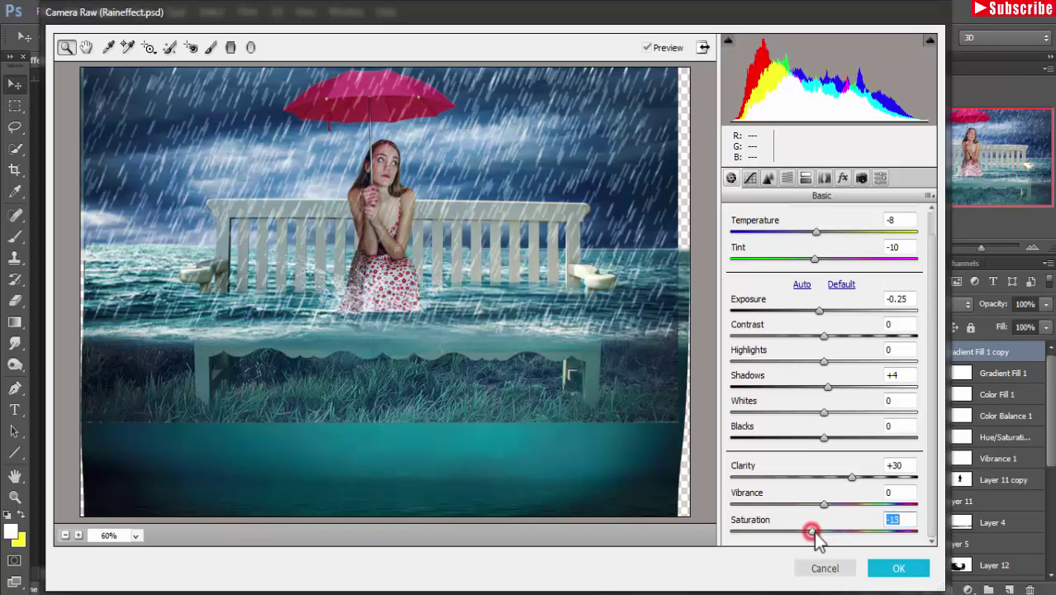
left_click_drag(812, 533, 820, 533)
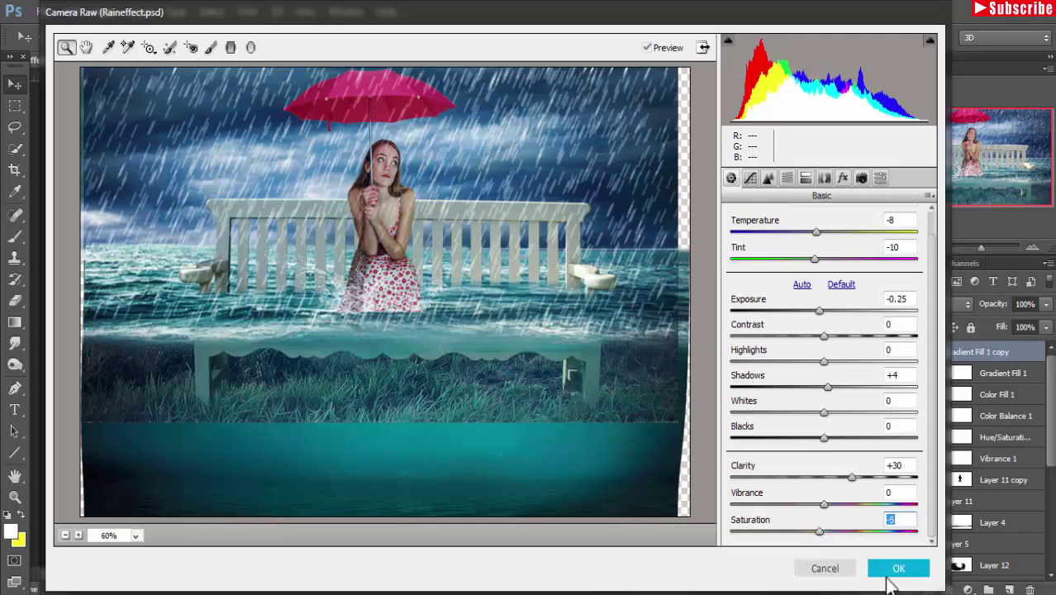
left_click(894, 570)
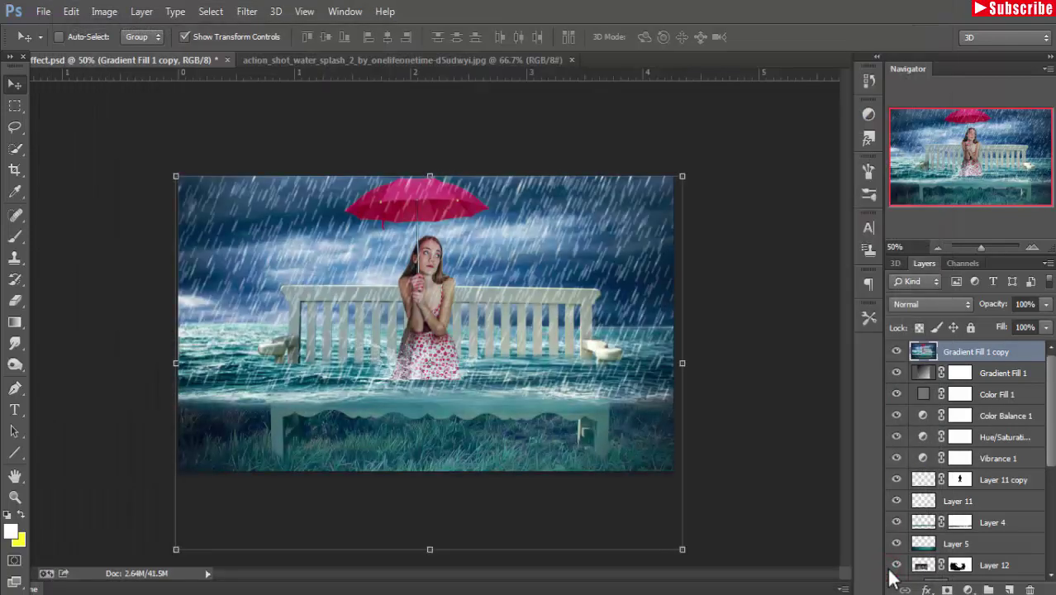